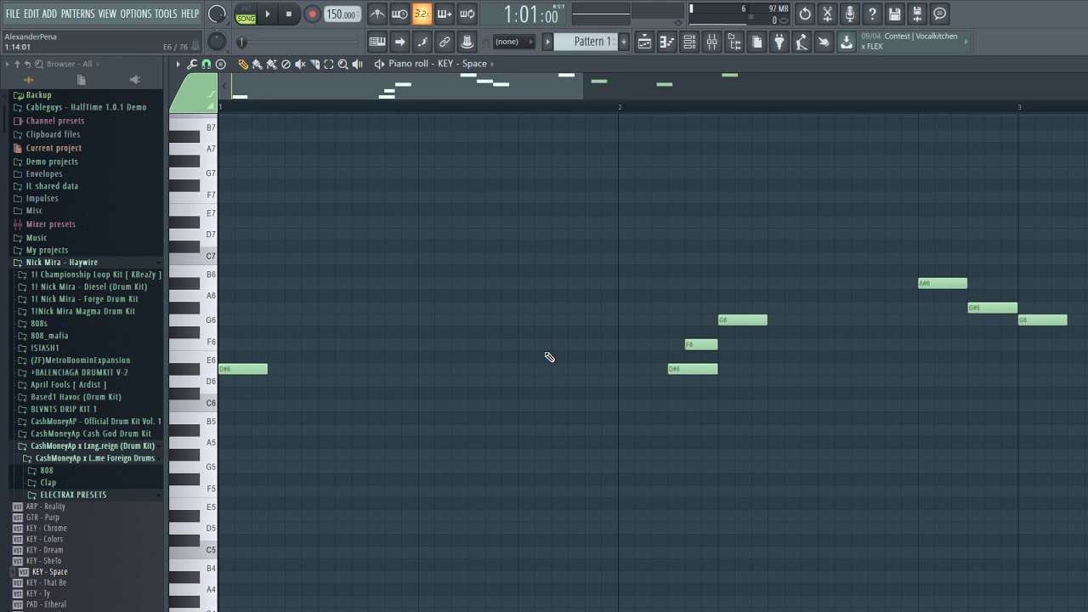
# Step: Play the KEY - Space melody, select bars 1 to 4 and duplicate them into bars 5 to 8
pyautogui.press('space')
pyautogui.scroll(-3, 672, 374)
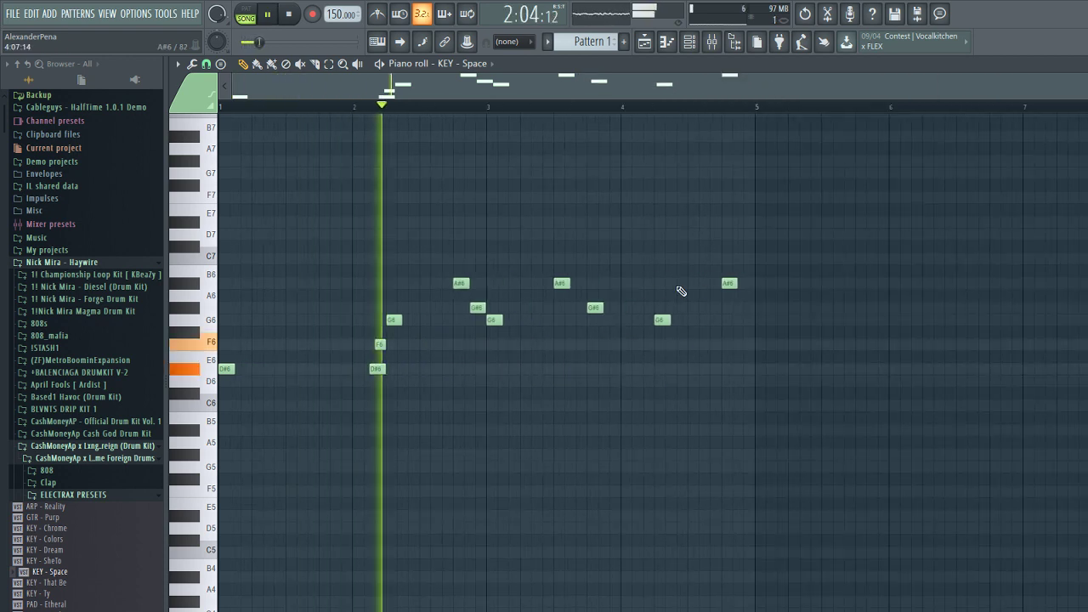
pyautogui.scroll(2, 625, 323)
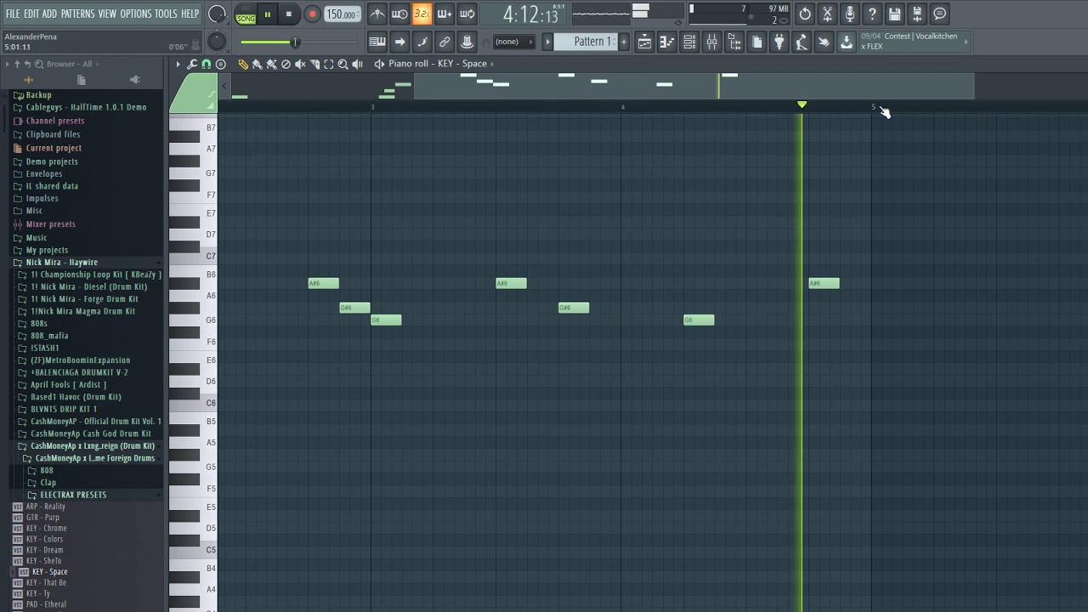
pyautogui.moveTo(879, 107); pyautogui.dragTo(7, 151)
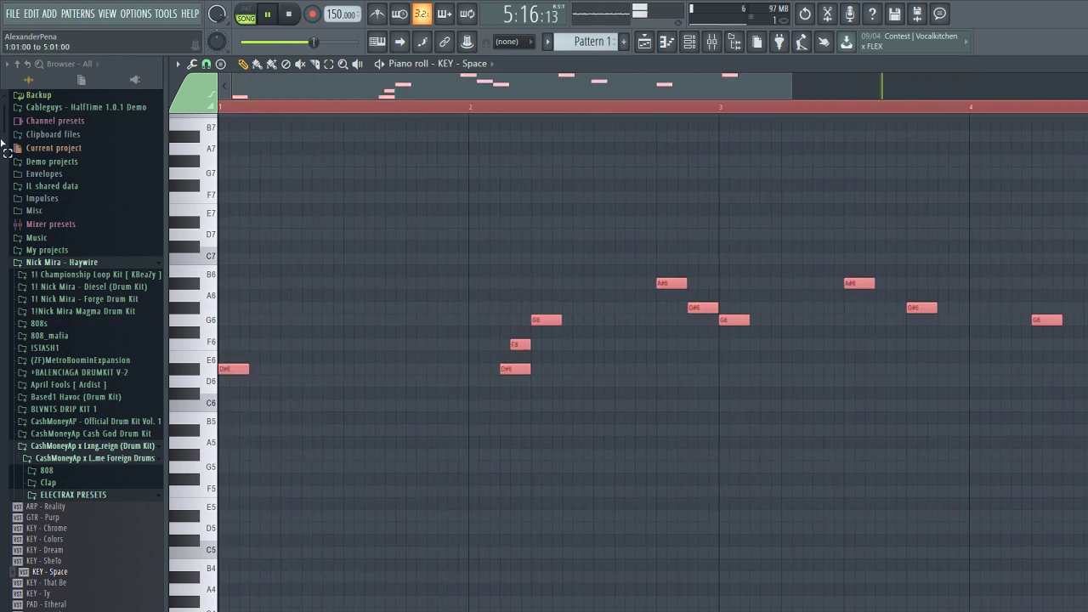
pyautogui.hotkey('ctrl', 'b')
pyautogui.keyDown('ctrl'); pyautogui.click(477, 110); pyautogui.keyUp('ctrl')
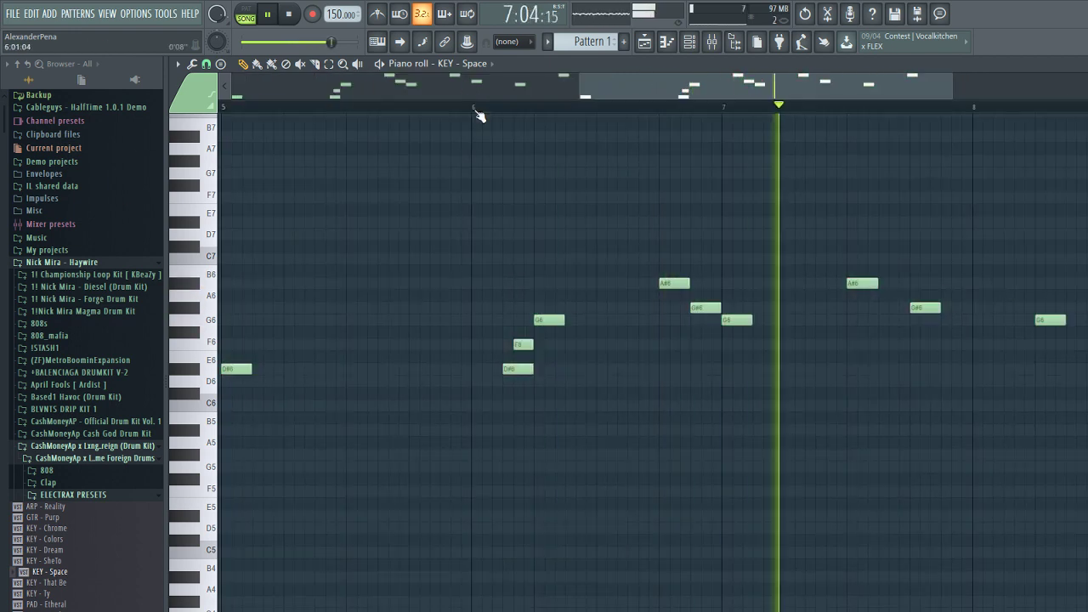
# Step: Lower the volume of mixer Insert 2 to about 81%
pyautogui.scroll(-3, 476, 231)
pyautogui.press('F9')
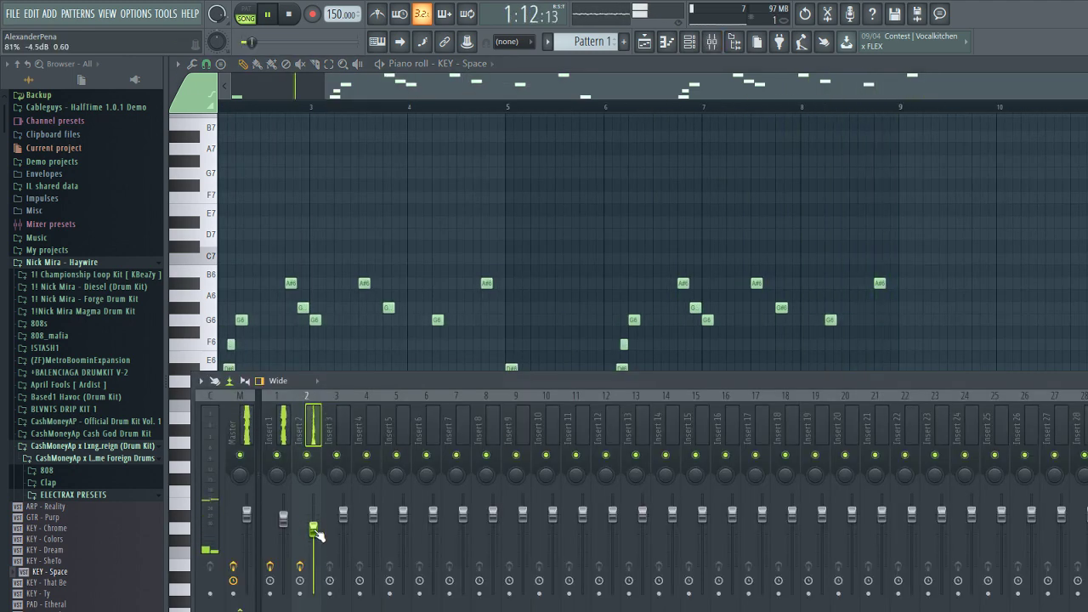
# Step: Add an ElectraX channel with the Bell - Narc preset and put a low-cutting Fruity parametric EQ 2 on mixer Insert 3
pyautogui.press('F6')
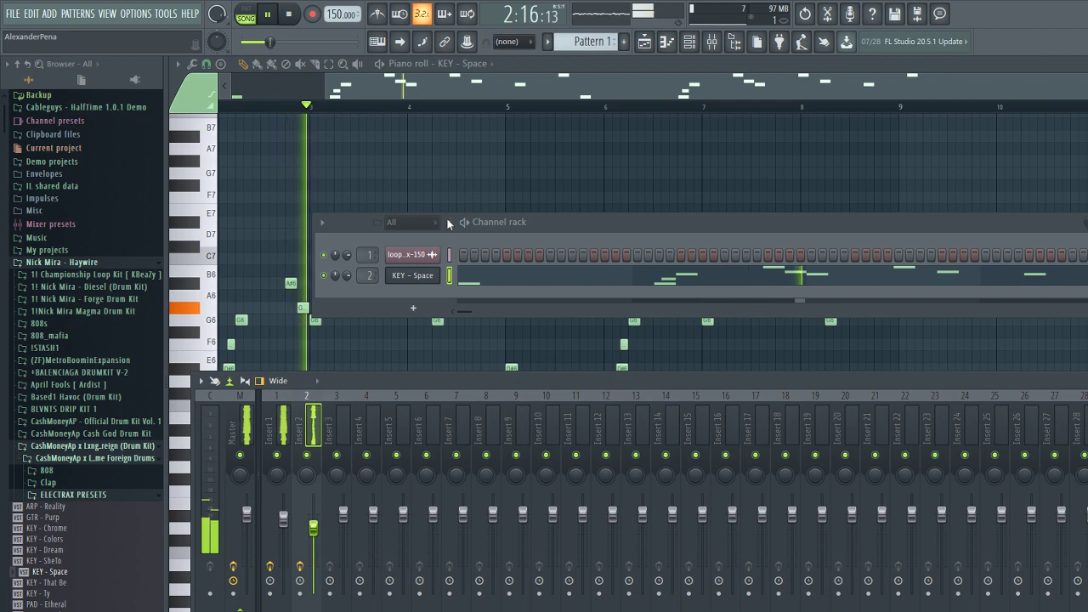
pyautogui.click(424, 56)
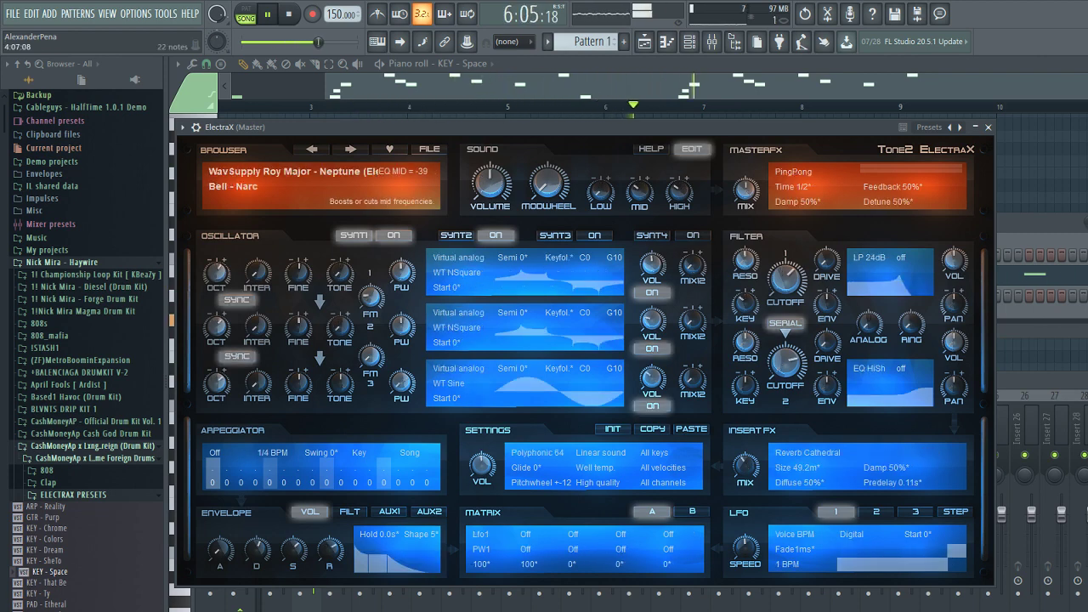
pyautogui.press('F9')
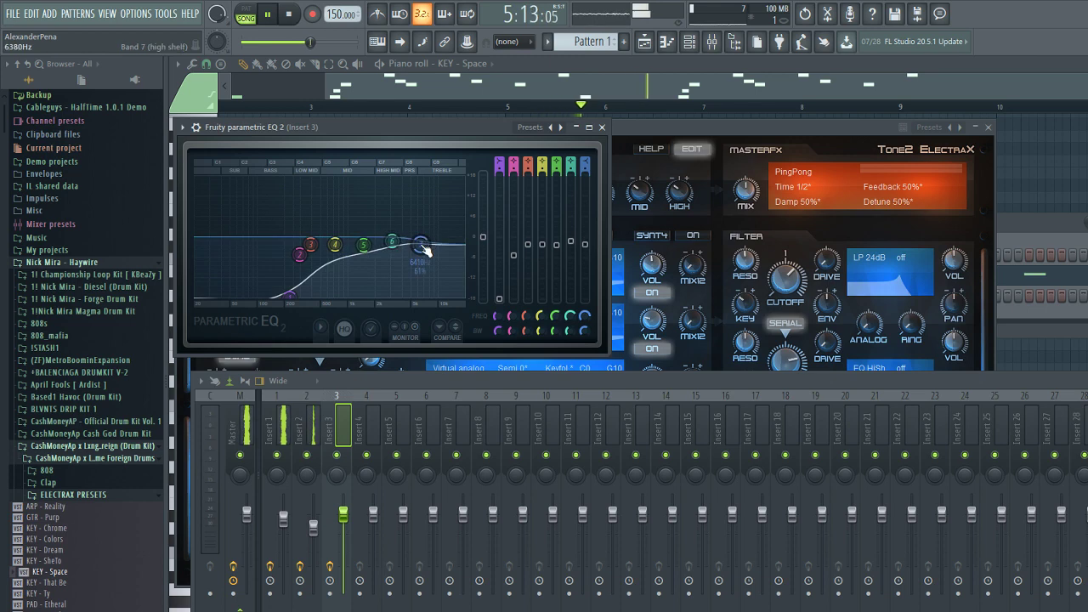
pyautogui.click(749, 133)
# Step: In the ElectraX piano roll, place an A#5 note at the start of bar 1 and a D#6 on beat 2 of bar 2
pyautogui.press('F6')
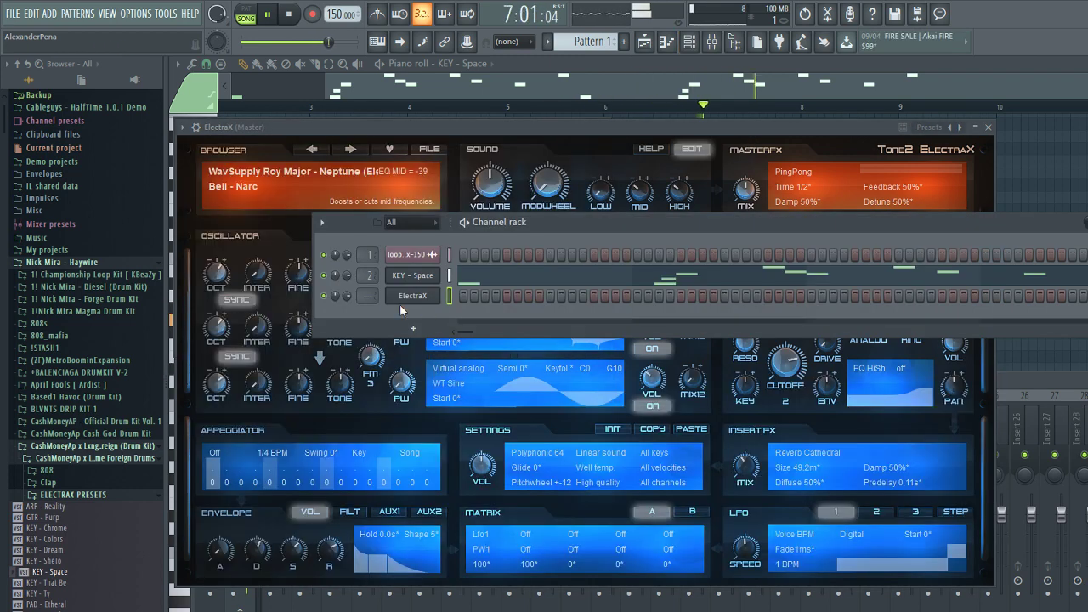
pyautogui.press('F7')
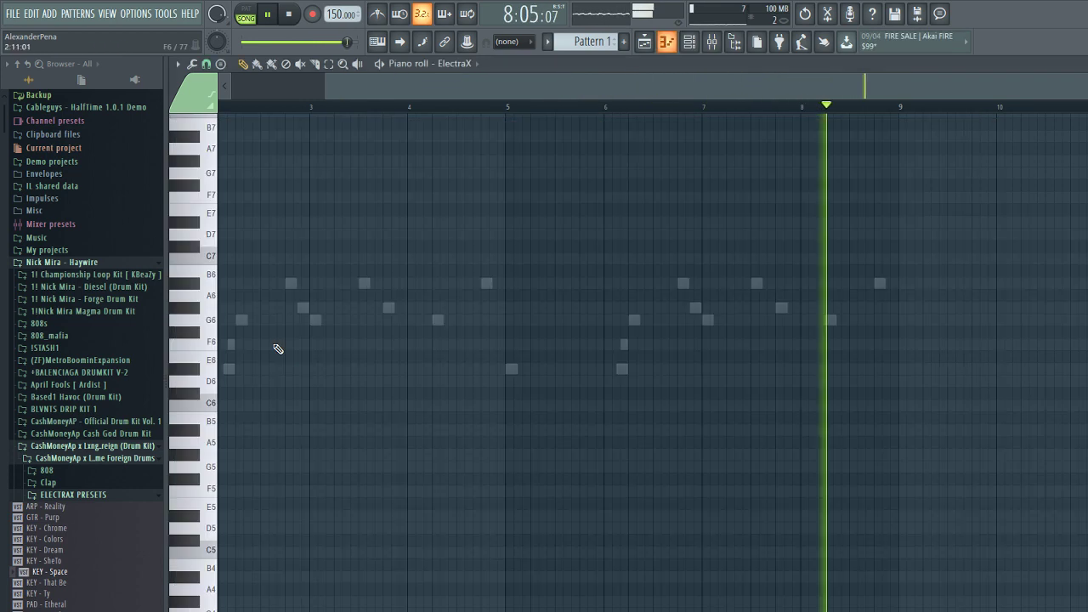
pyautogui.moveTo(398, 88); pyautogui.dragTo(90, 119)
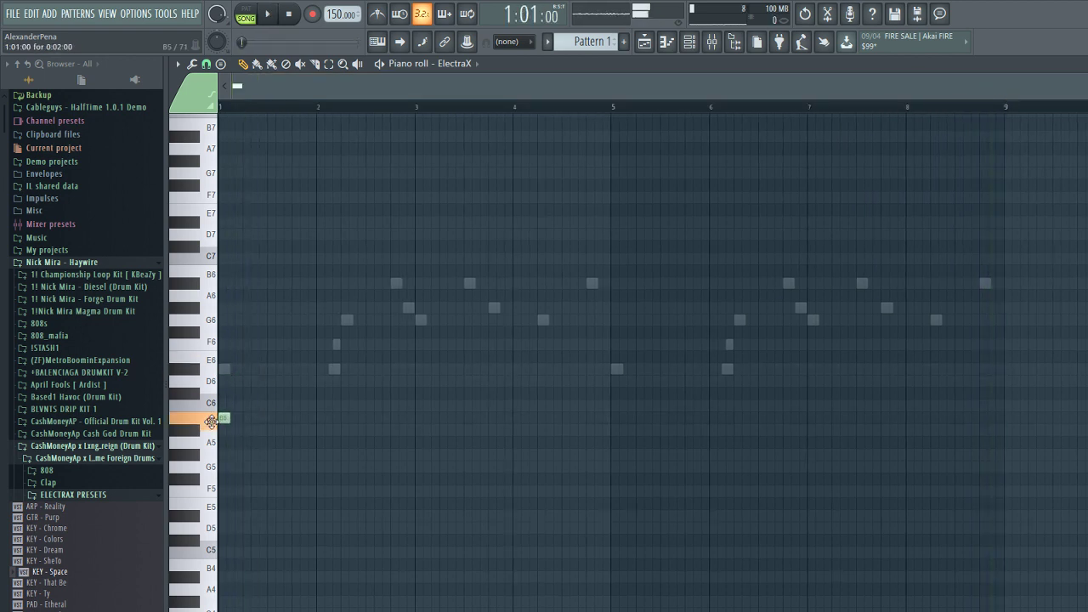
pyautogui.click(344, 369)
pyautogui.press('space')
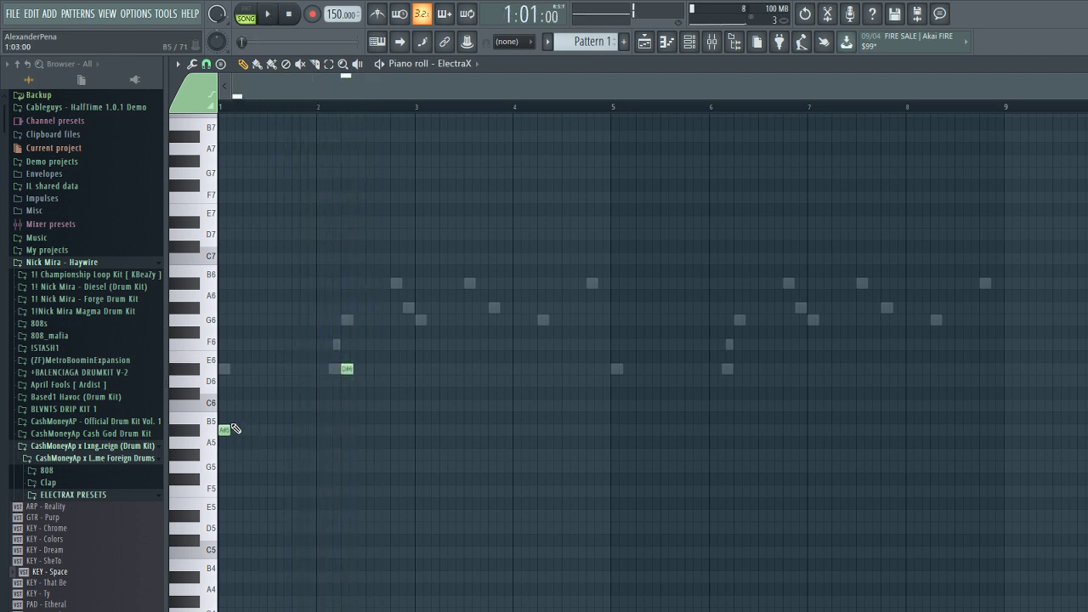
# Step: Replace the first note with D#5, and add G5 on beat 4 of bar 1 and D6 at the start of bar 3
pyautogui.rightClick(224, 431)
pyautogui.scroll(-1, 230, 497)
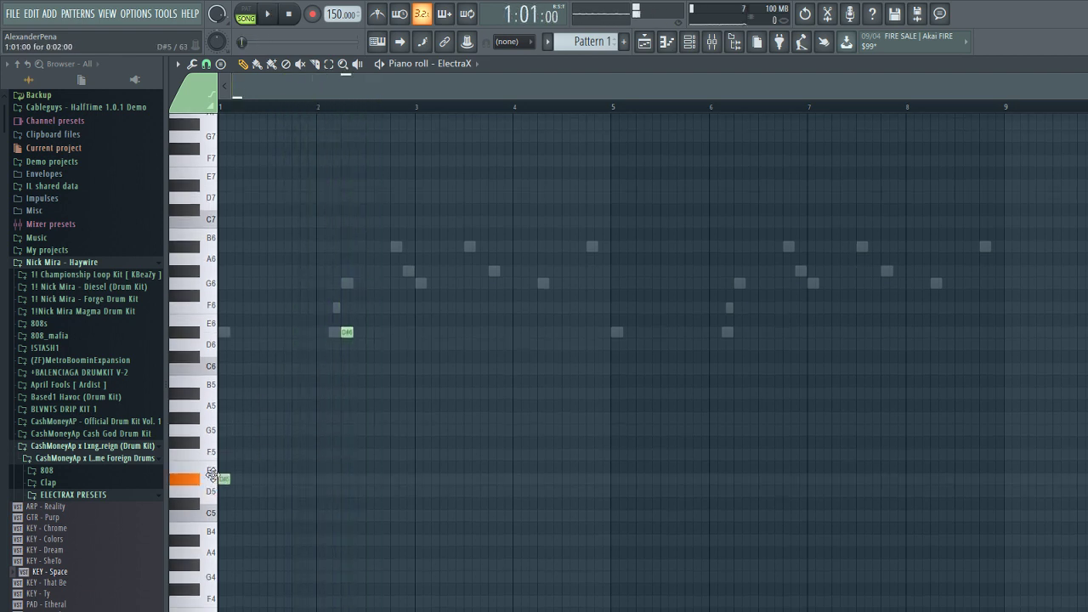
pyautogui.press('space')
pyautogui.click(297, 430)
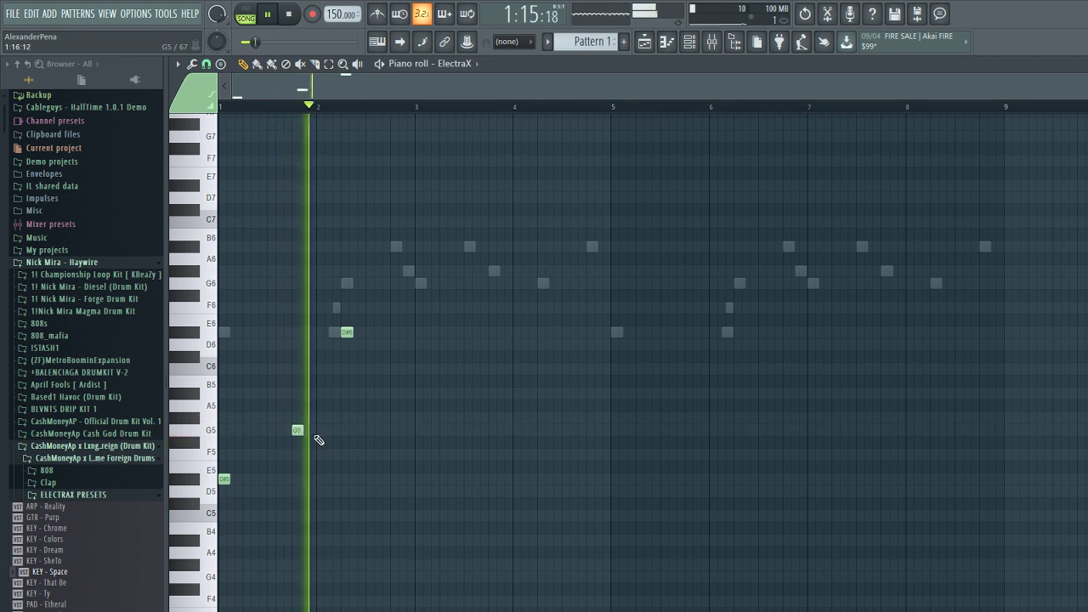
pyautogui.click(418, 344)
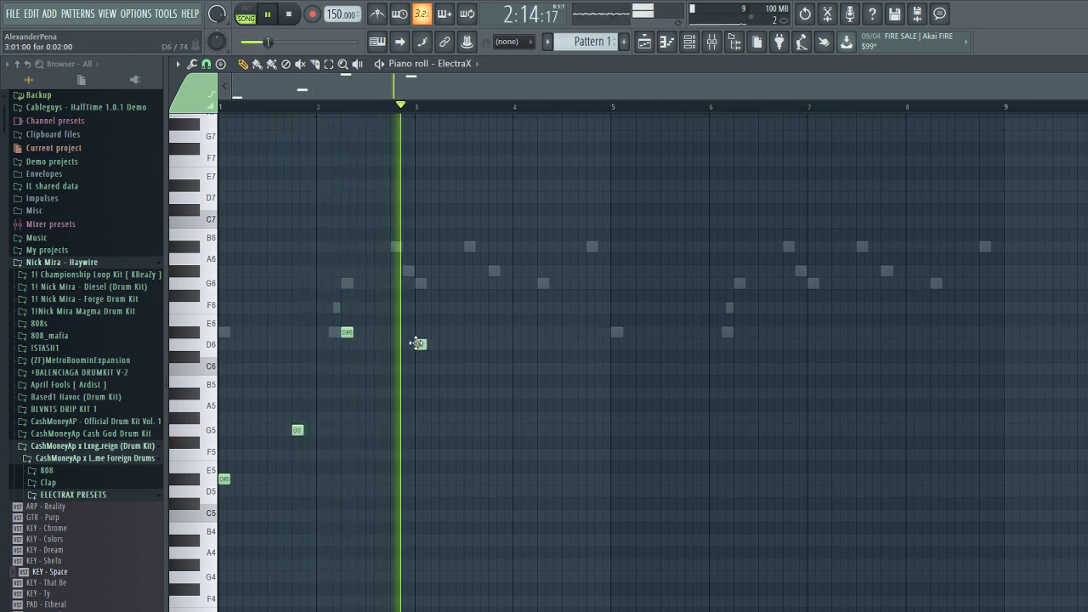
# Step: Try a C6 note on beat 1 and an A#5 note on beat 3 of bar 4, and remove both
pyautogui.click(519, 369)
pyautogui.click(568, 394)
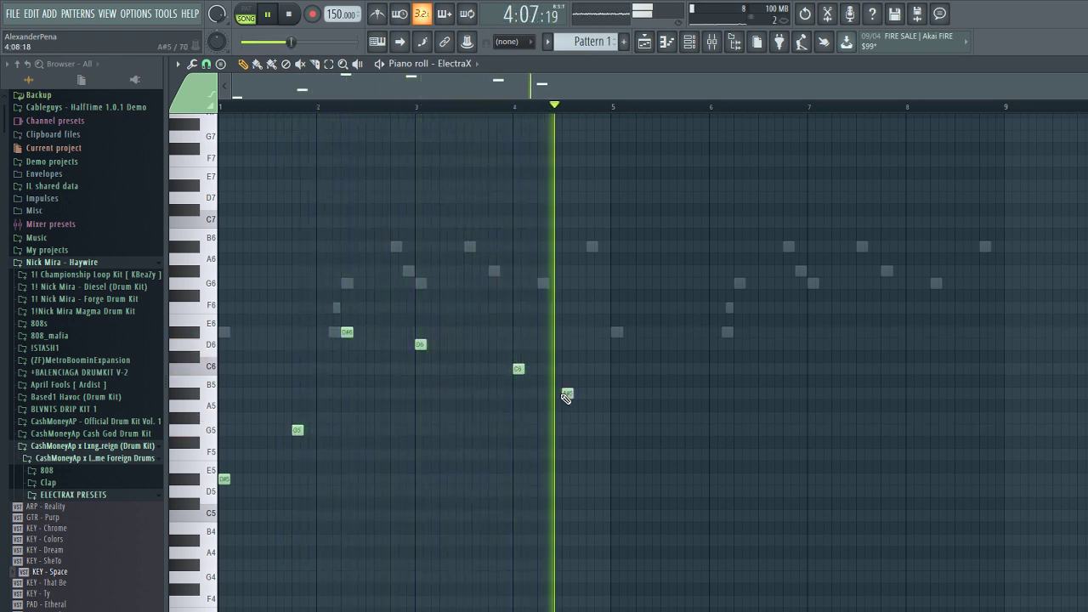
pyautogui.rightClick(567, 393)
pyautogui.rightClick(519, 370)
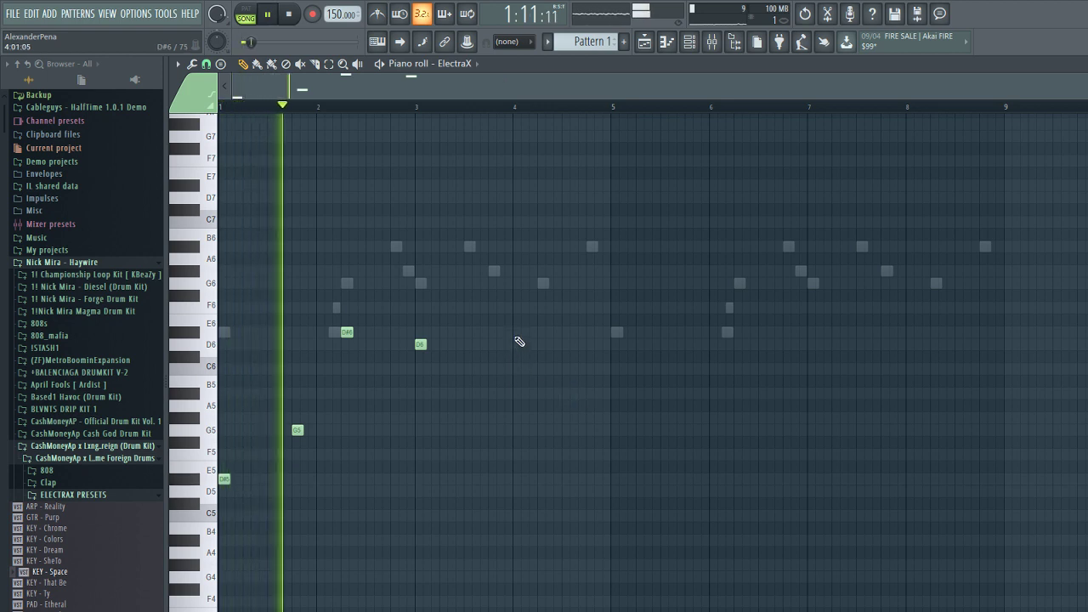
# Step: Place F6, D#6 and D6 notes on the first three beats of bar 4
pyautogui.click(519, 308)
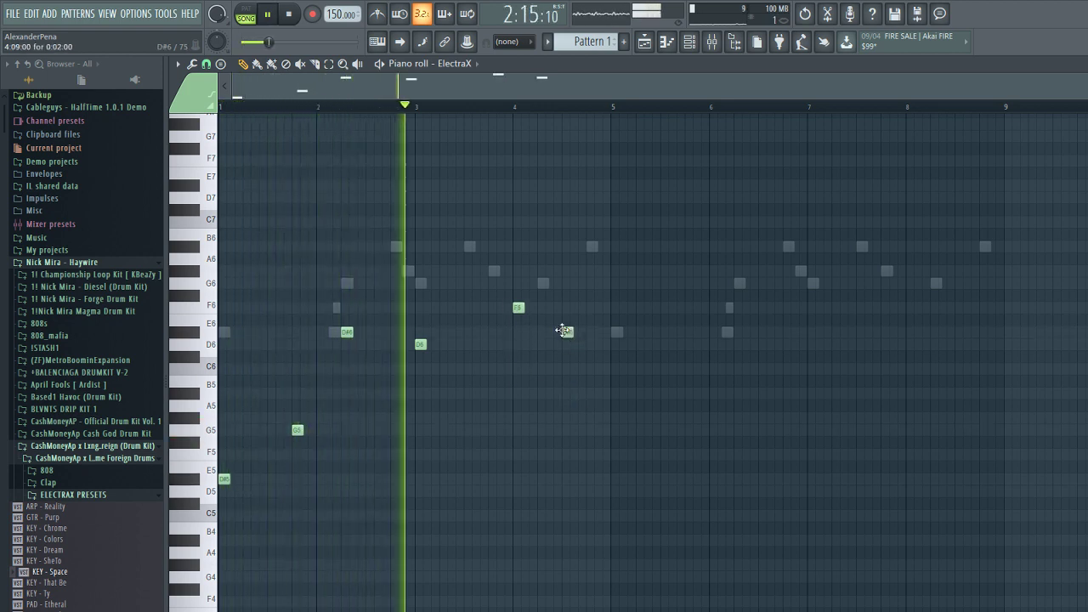
pyautogui.click(543, 331)
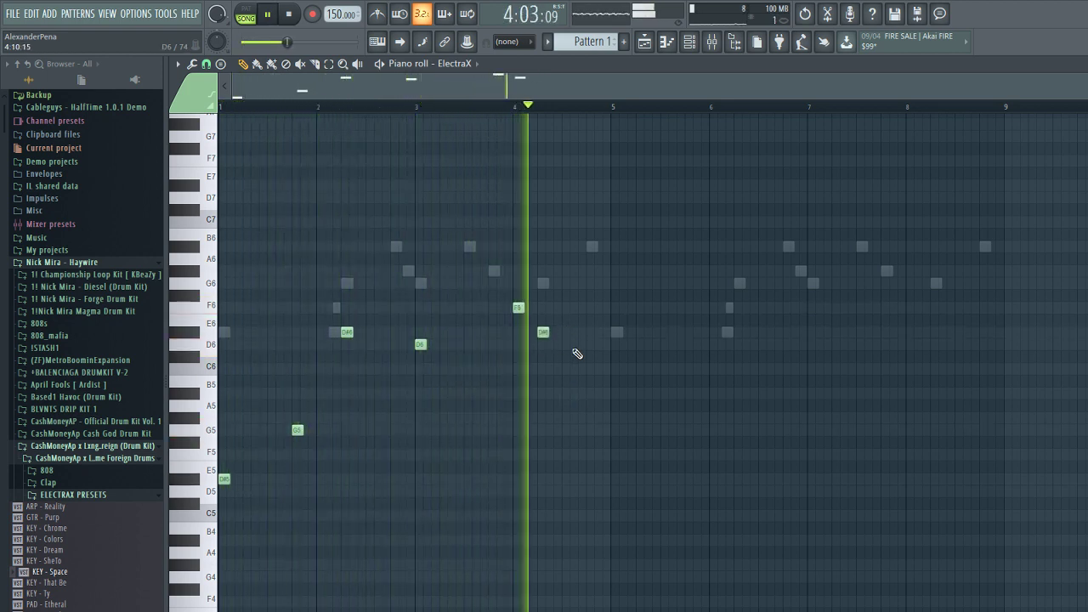
pyautogui.click(560, 345)
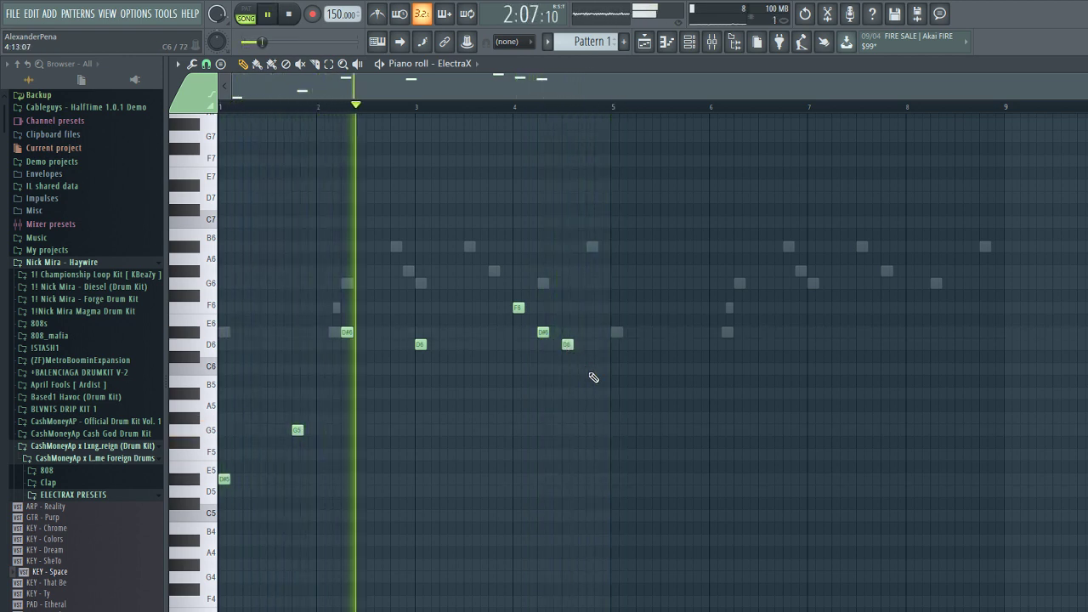
# Step: Reshape the Fruity parametric EQ 2 on mixer Insert 3, lowering the low-cut frequency, raising the mid bands and reducing the high shelf
pyautogui.press('F6')
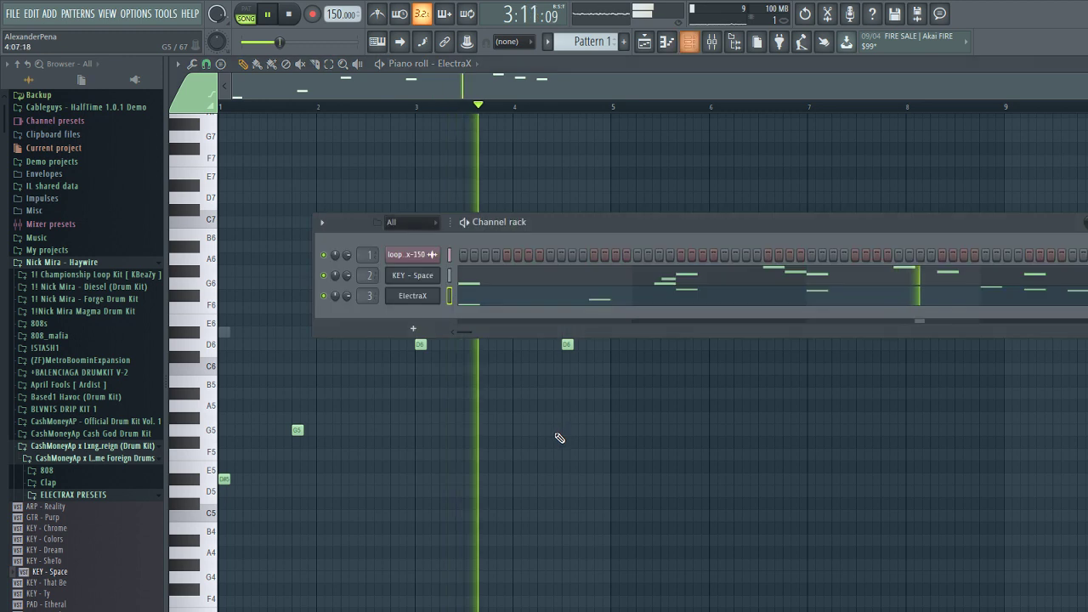
pyautogui.press('F9')
pyautogui.click(1086, 418)
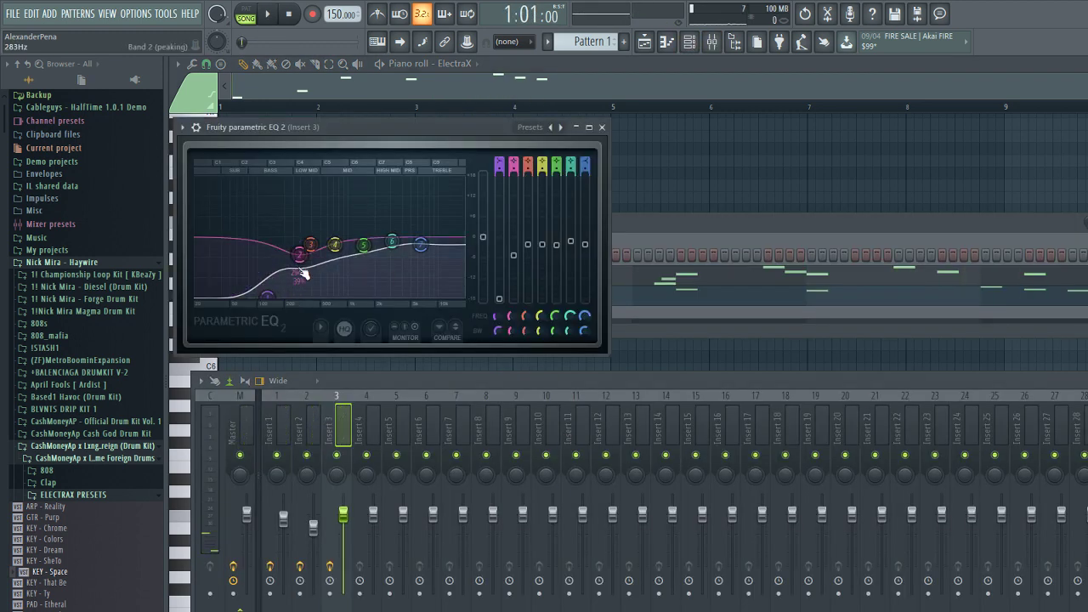
pyautogui.moveTo(364, 245); pyautogui.dragTo(392, 240)
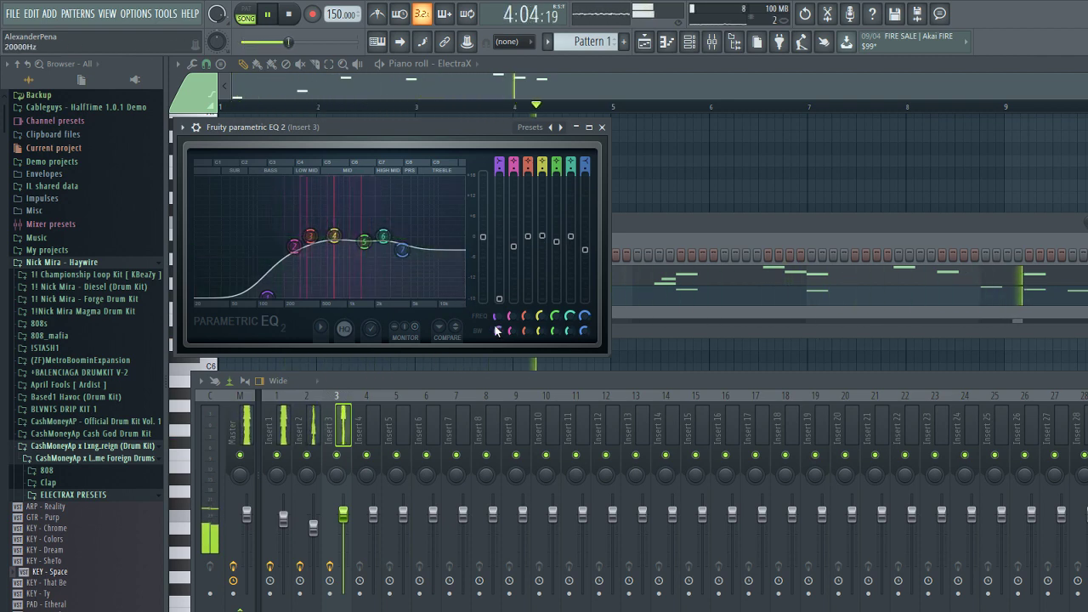
pyautogui.click(674, 230)
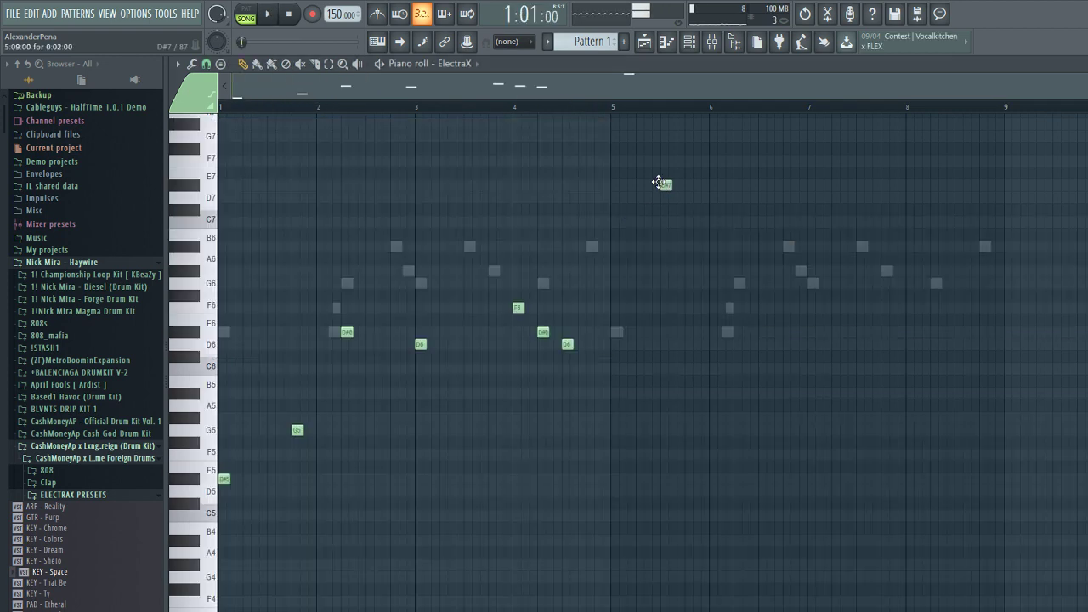
# Step: Delete the three ElectraX notes in bar 4 and the D6 note at the start of bar 3
pyautogui.rightClick(567, 344)
pyautogui.rightClick(543, 331)
pyautogui.rightClick(519, 308)
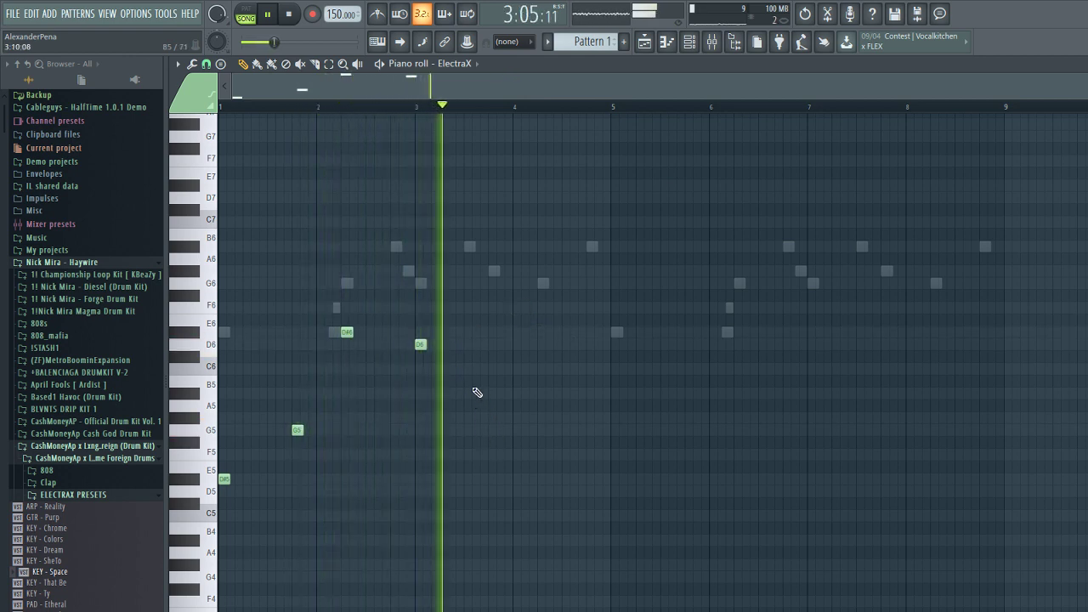
pyautogui.rightClick(416, 346)
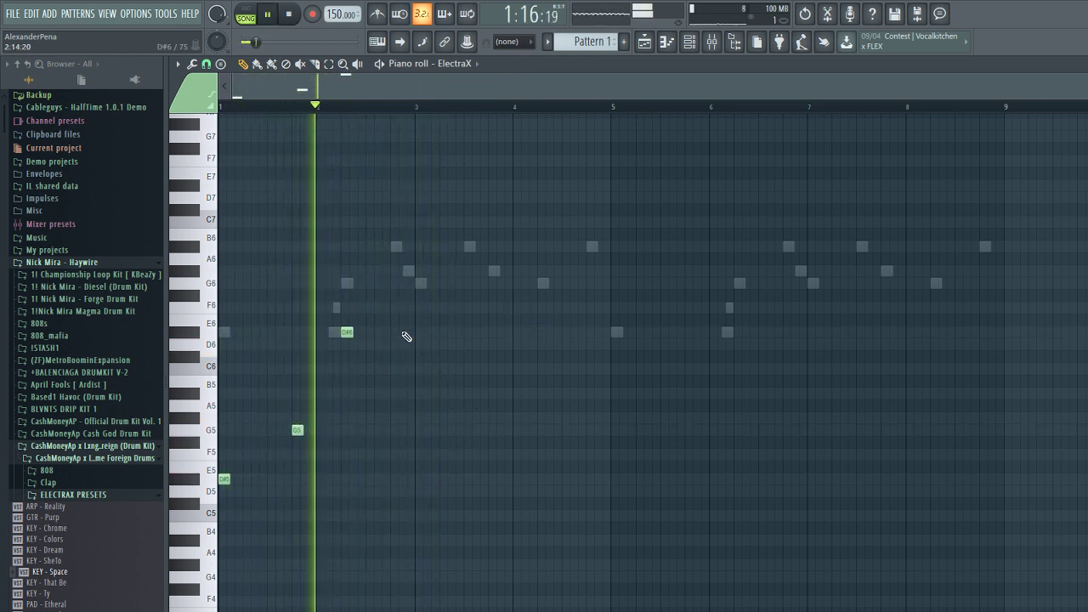
# Step: Place a note on beat 2 of bar 3, move it to F5, and add an A#5 note on beat 3 of bar 4
pyautogui.click(445, 417)
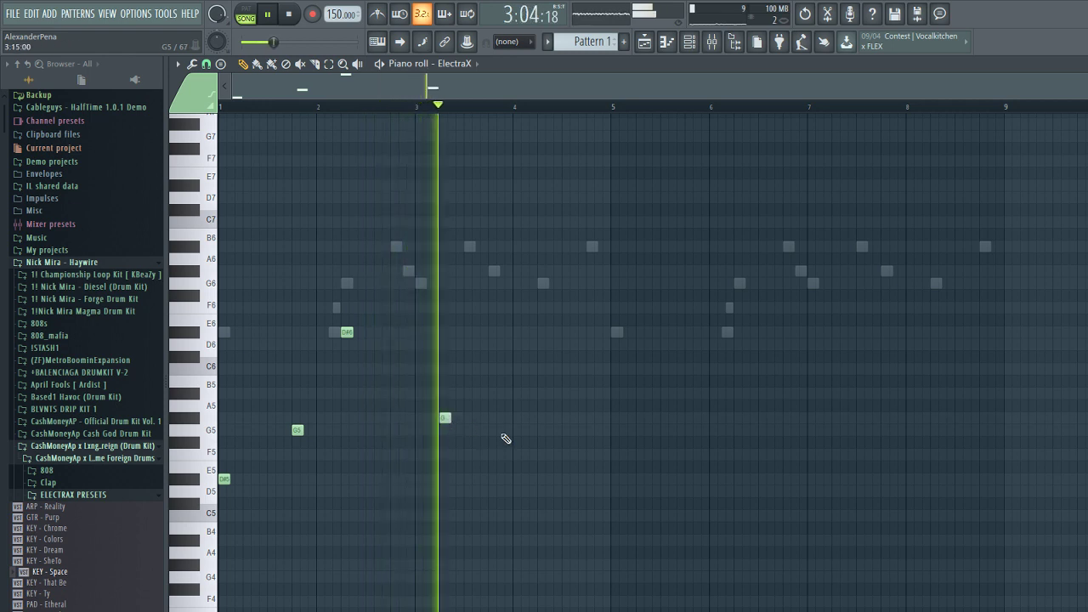
pyautogui.moveTo(445, 418); pyautogui.dragTo(443, 455)
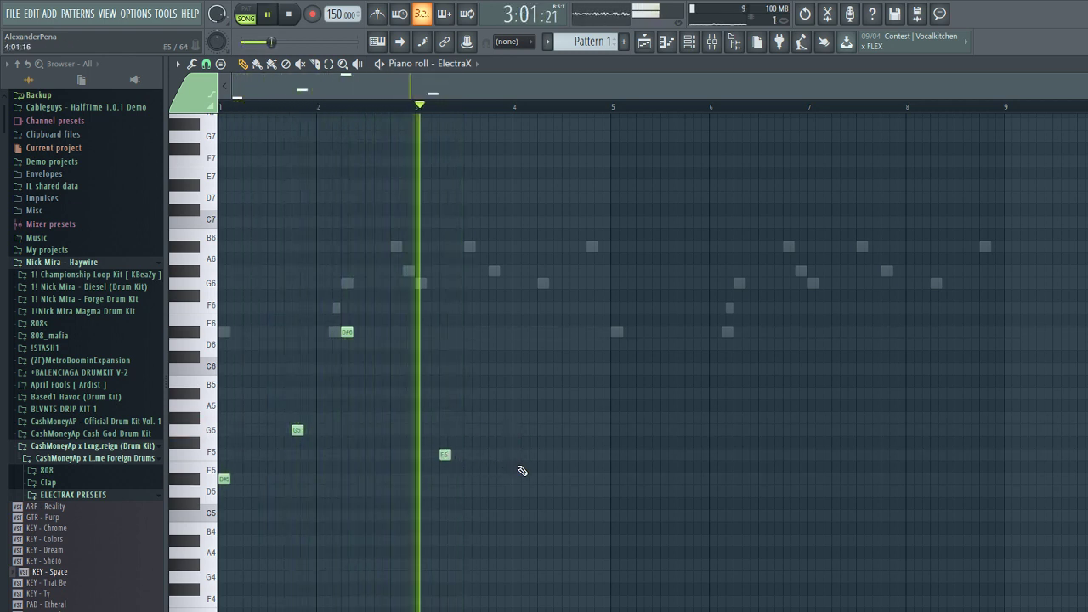
pyautogui.click(566, 394)
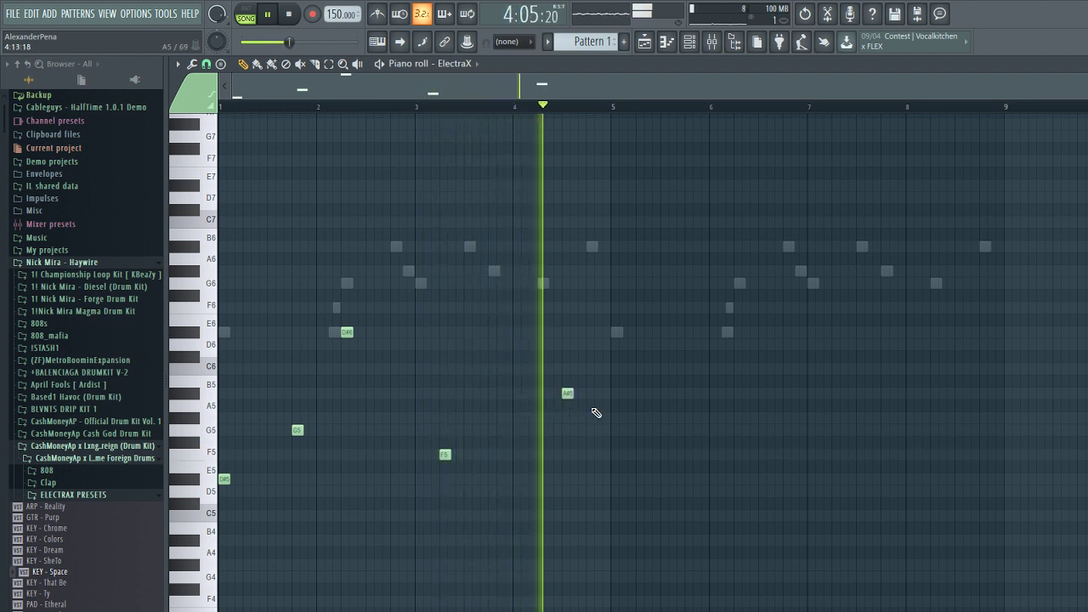
# Step: Restart playback and add an A#6 note on beat 4 of bar 3 and a G6 note on beat 2 of bar 4
pyautogui.press('space')
pyautogui.press('space')
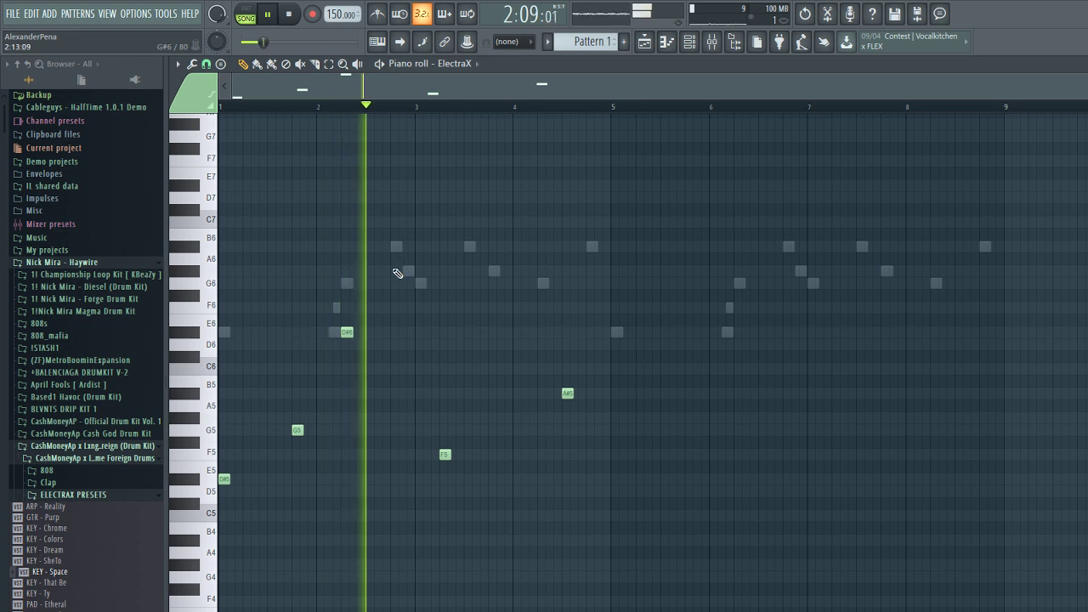
pyautogui.click(492, 247)
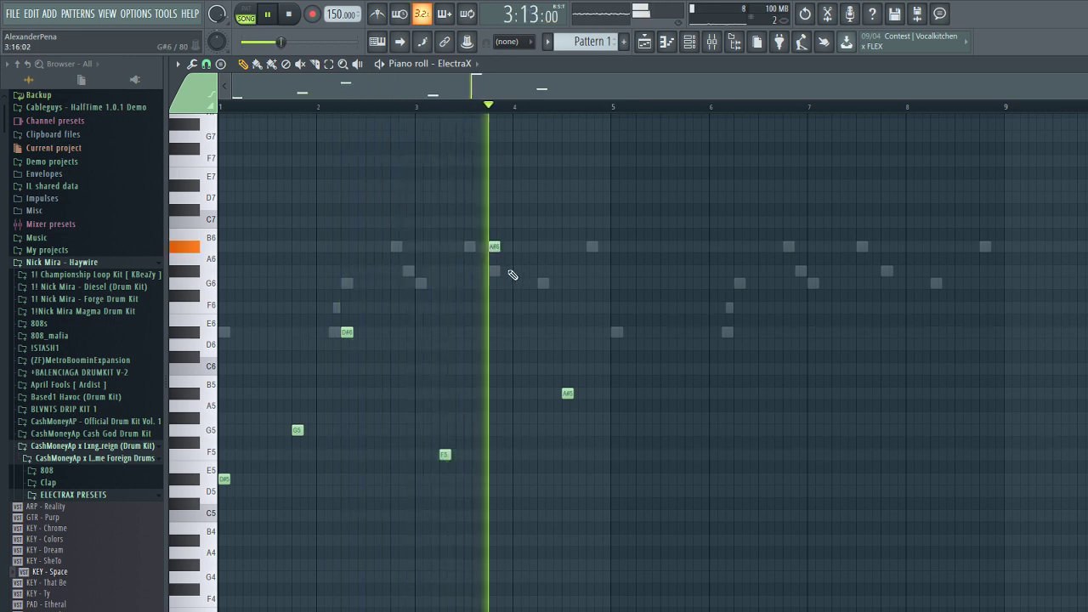
pyautogui.click(546, 283)
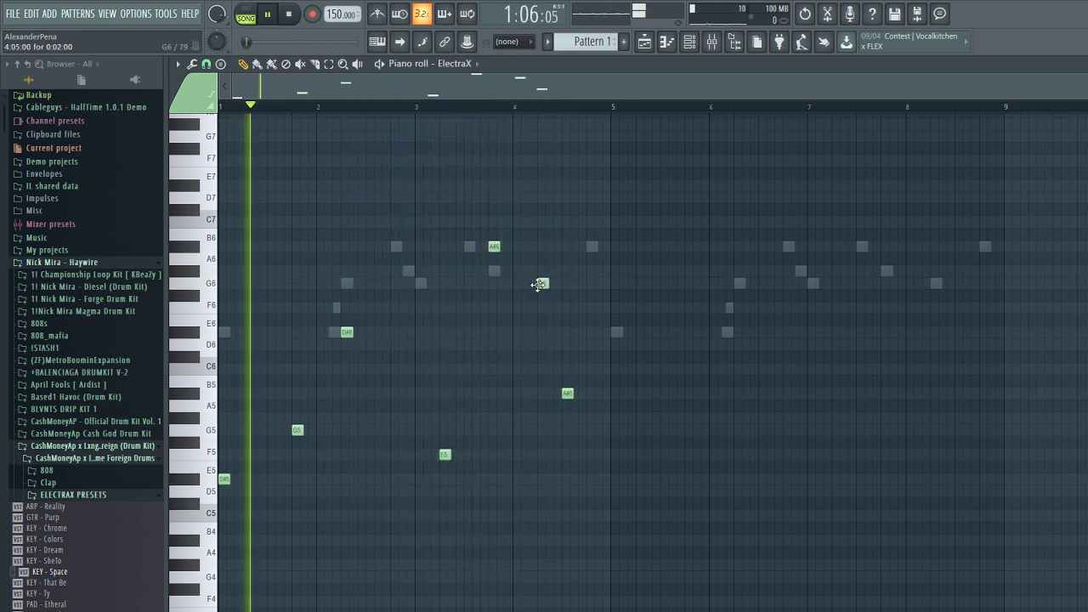
# Step: Raise the F5 note in bar 3 by an octave, delete it, and restart playback
pyautogui.moveTo(454, 473); pyautogui.dragTo(429, 431)
pyautogui.hotkey('ctrl', 'Up')
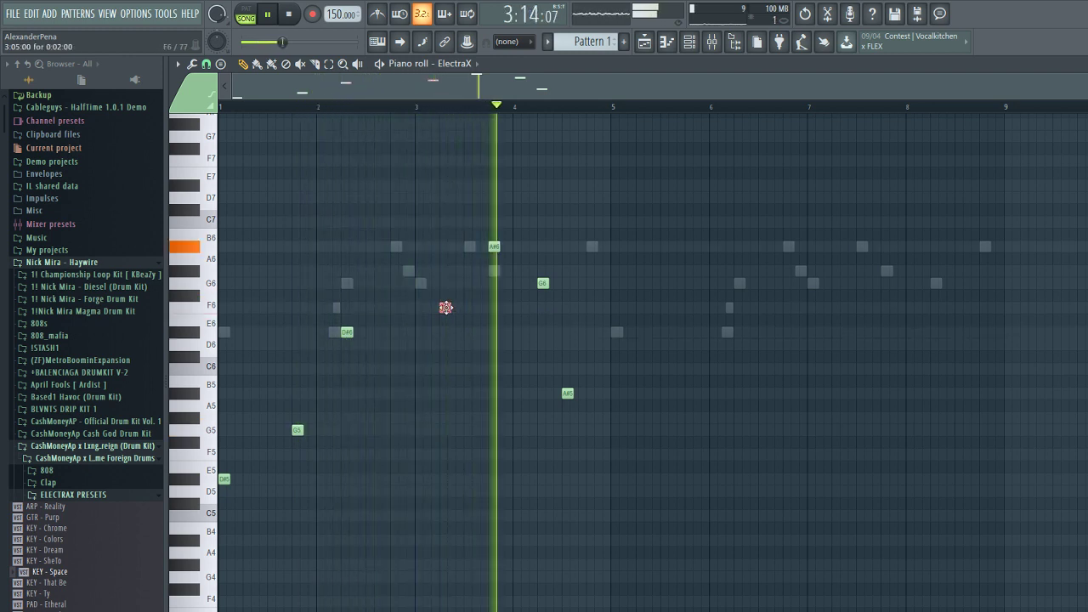
pyautogui.press('Delete')
pyautogui.press('space')
pyautogui.press('space')
# Step: Raise the two bar 1 notes by an octave and place a C7 note on beat 2 of bar 3
pyautogui.moveTo(318, 498); pyautogui.dragTo(187, 384)
pyautogui.press('space')
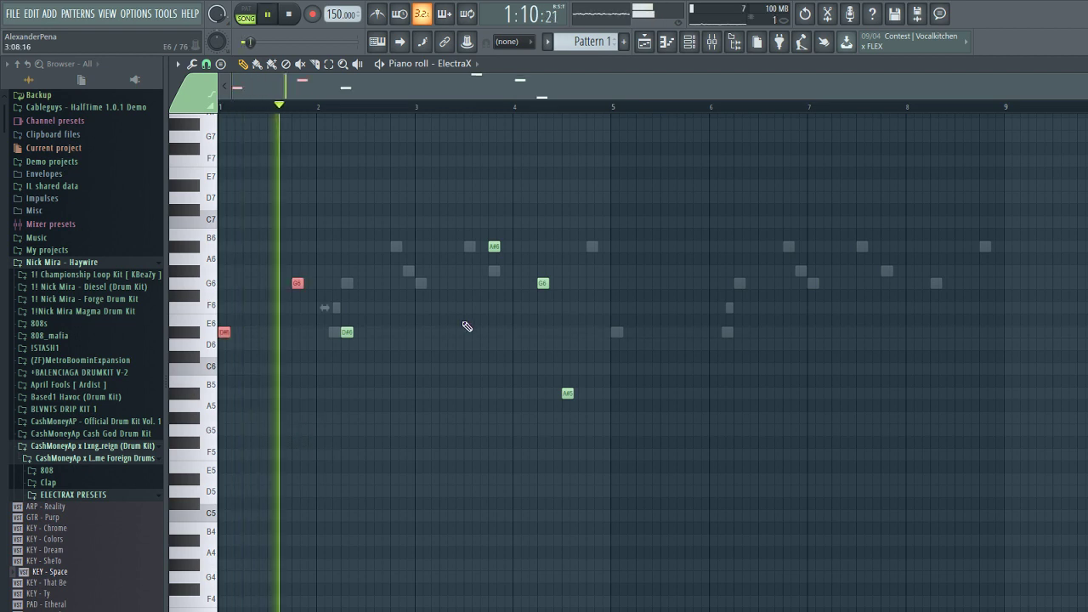
pyautogui.click(445, 222)
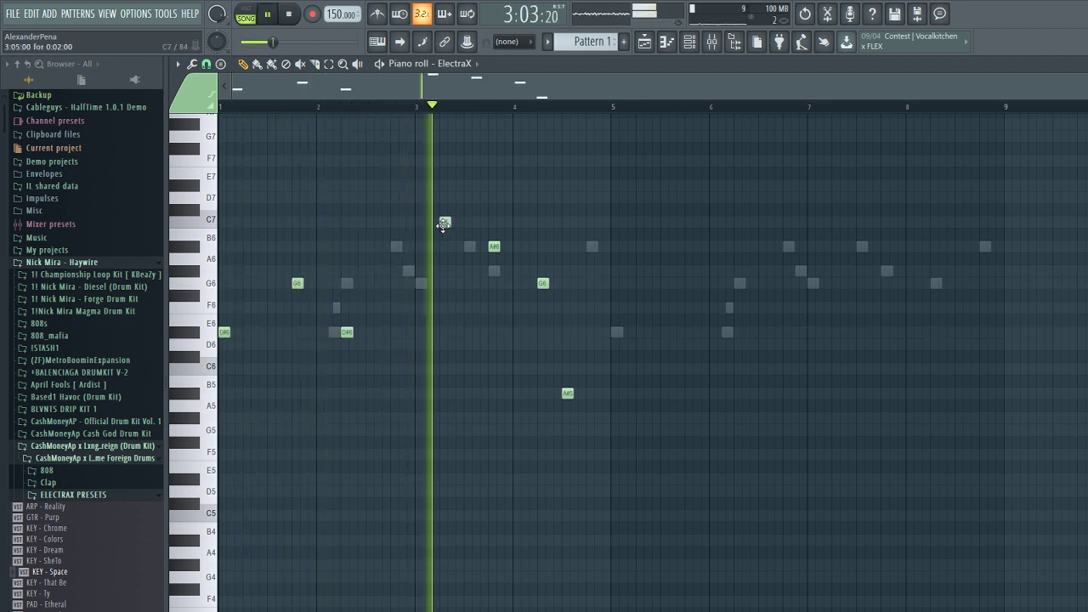
# Step: Delete the A#5 note in bar 4, add a D#6 note at the start of bar 5, and restart playback
pyautogui.rightClick(568, 393)
pyautogui.click(614, 332)
pyautogui.press('space')
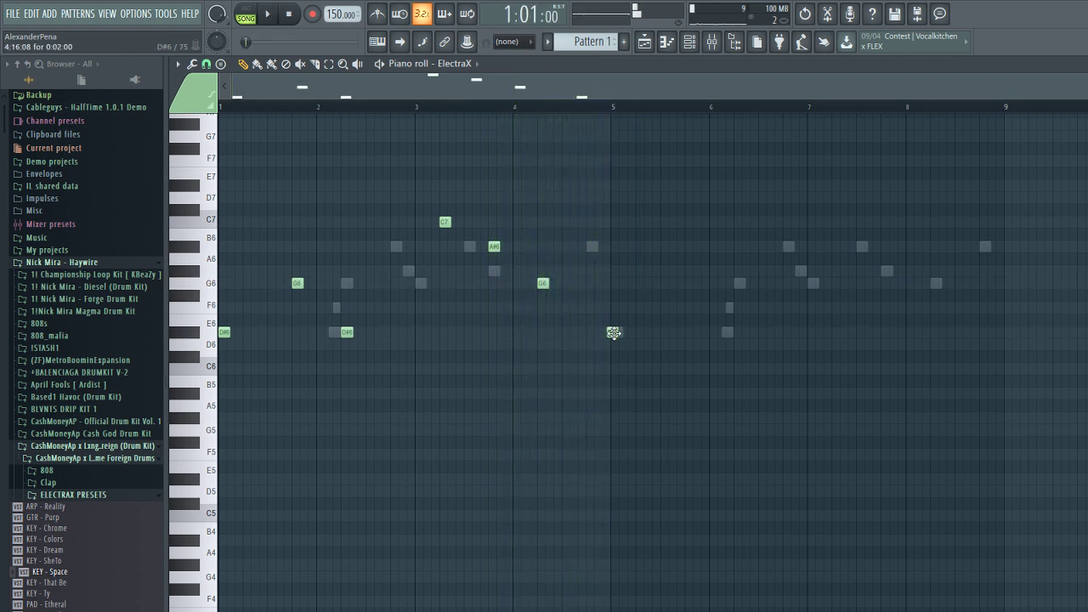
pyautogui.press('space')
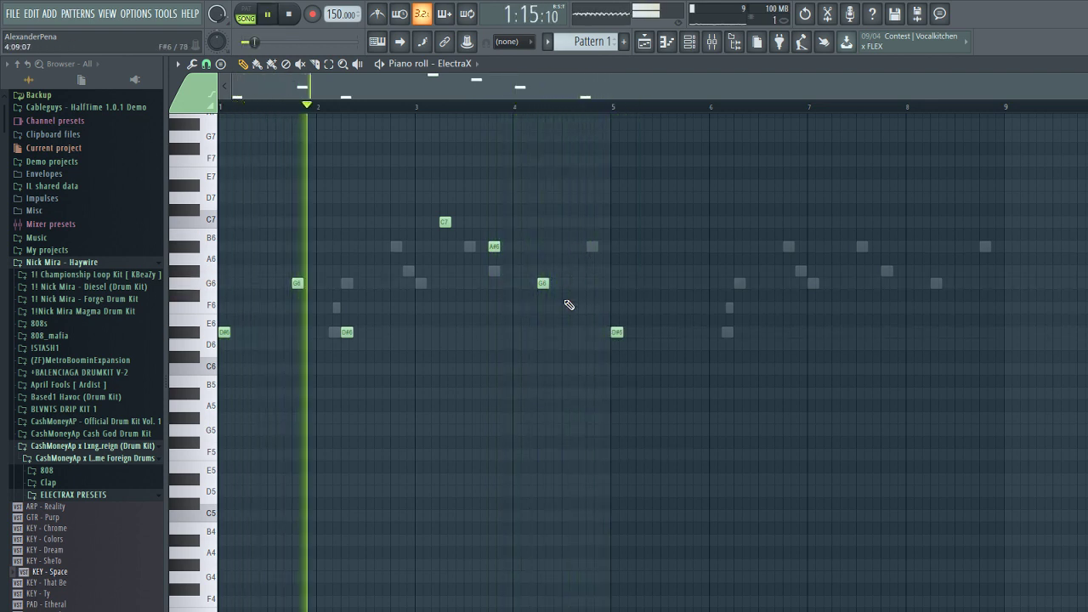
# Step: Rework bar 4 to C7 on beat 2, A#6 on beat 3 and G6 on beat 4, and remove the D#6 note in bar 5
pyautogui.click(567, 246)
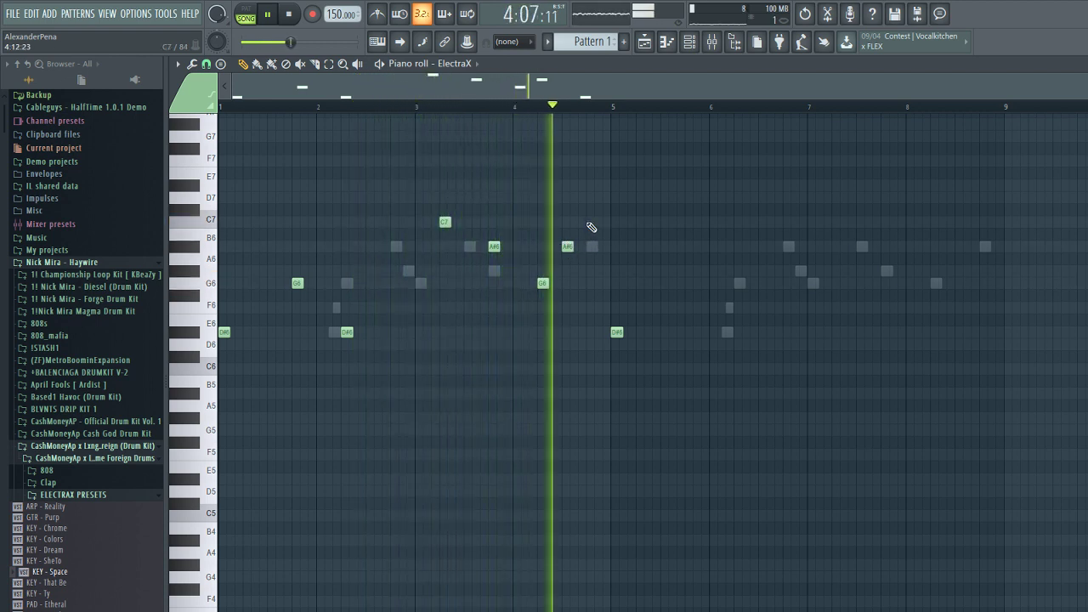
pyautogui.click(593, 222)
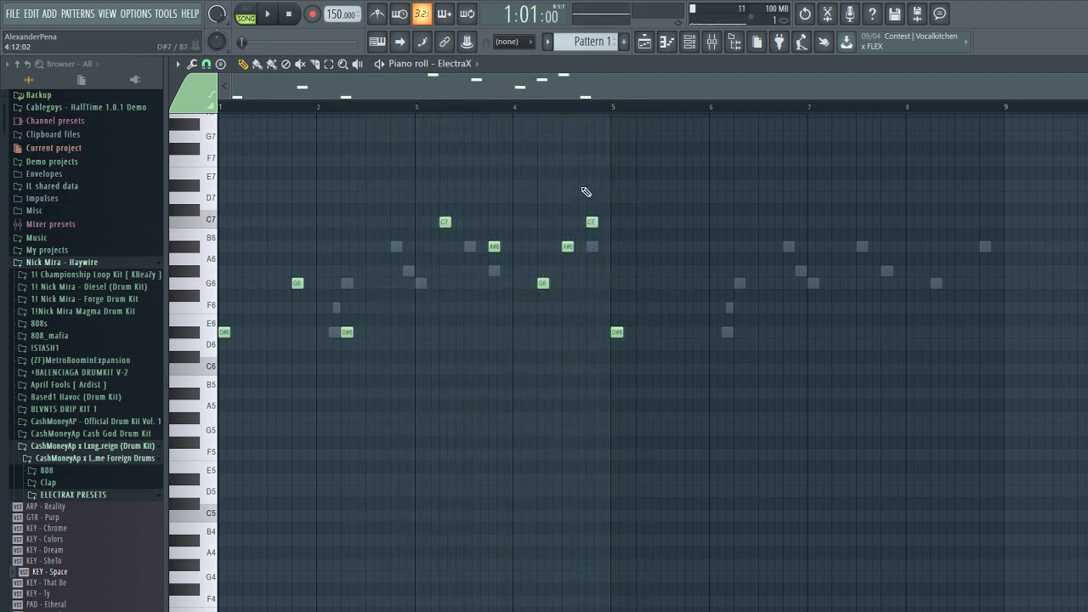
pyautogui.moveTo(544, 282); pyautogui.dragTo(592, 287)
pyautogui.rightClick(617, 331)
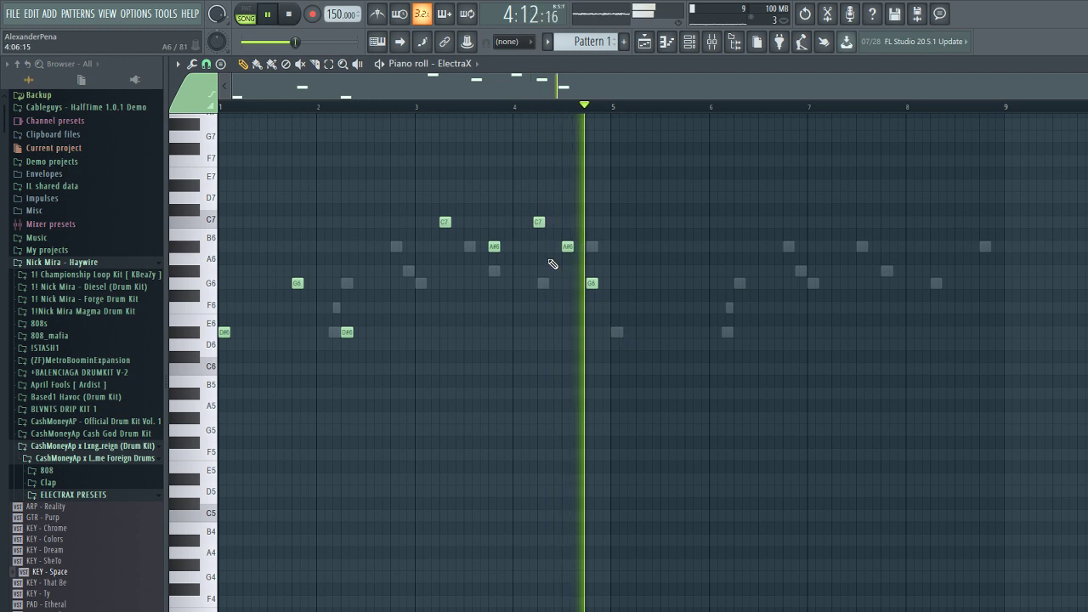
pyautogui.press('space')
pyautogui.press('space')
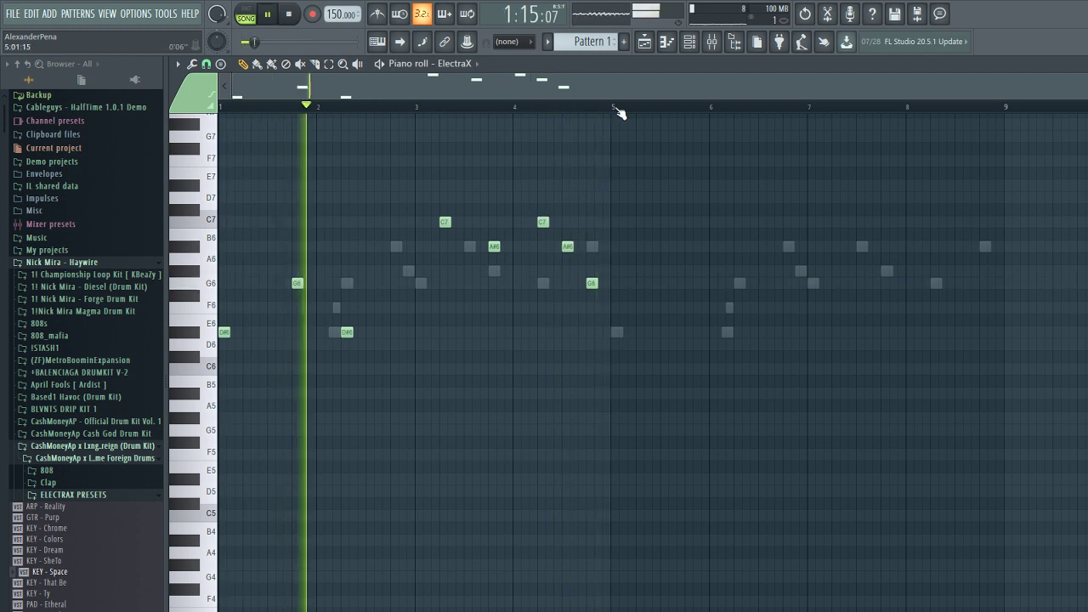
pyautogui.hotkey('ctrl', 'a')
pyautogui.hotkey('ctrl', 'b')
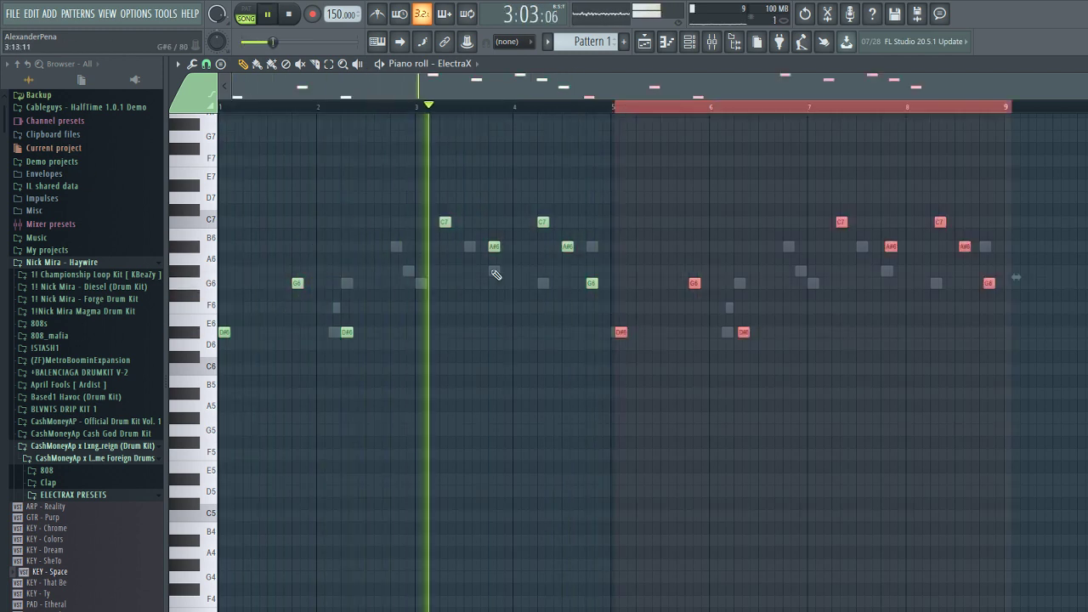
pyautogui.scroll(2, 582, 222)
pyautogui.press('Delete')
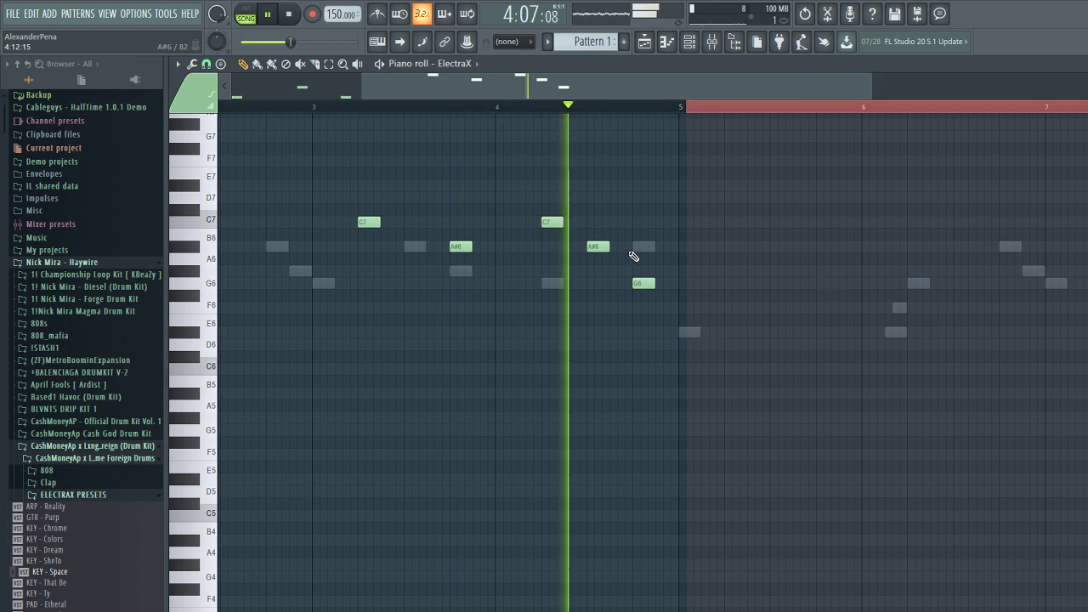
# Step: Select exactly bars 1 to 4 of the ElectraX melody, duplicate them into bars 5 to 8, and clear the selection
pyautogui.scroll(-2, 643, 178)
pyautogui.press('space')
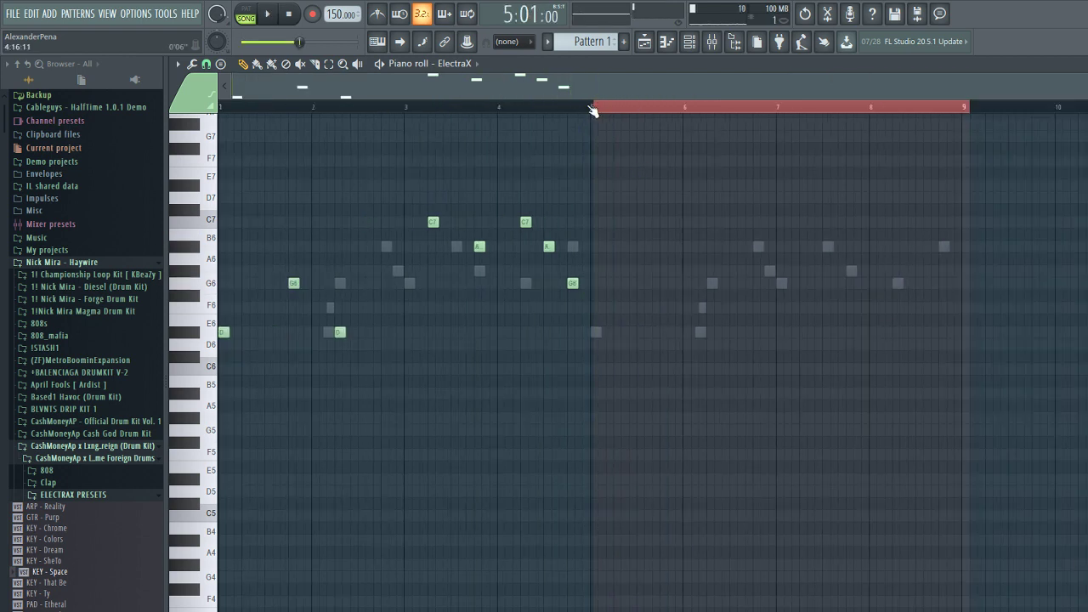
pyautogui.click(593, 111)
pyautogui.moveTo(593, 108); pyautogui.dragTo(4, 133)
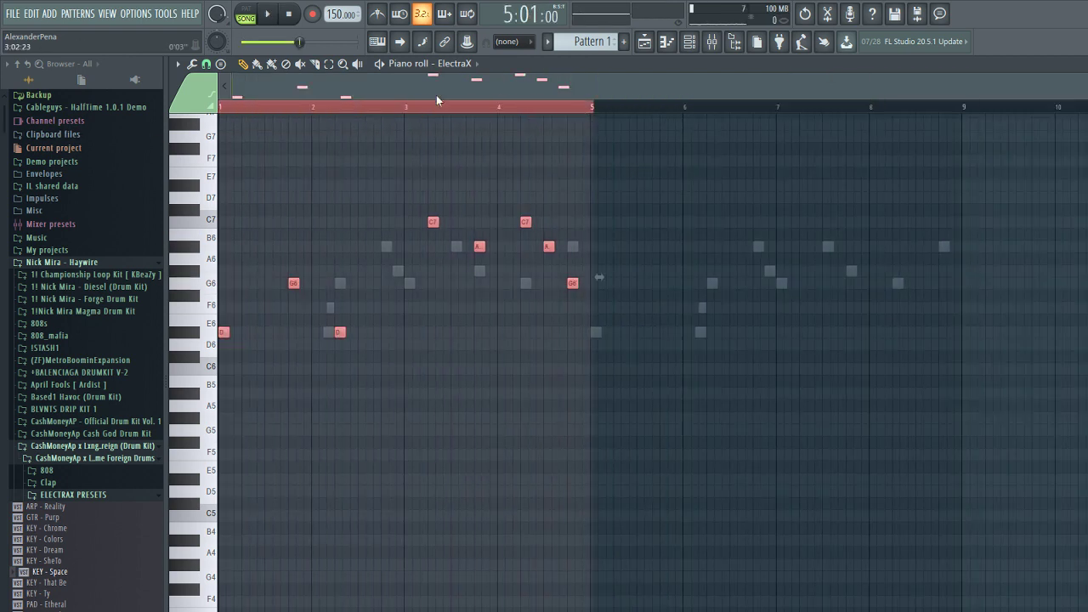
pyautogui.moveTo(596, 111); pyautogui.dragTo(136, 104)
pyautogui.hotkey('ctrl', 'b')
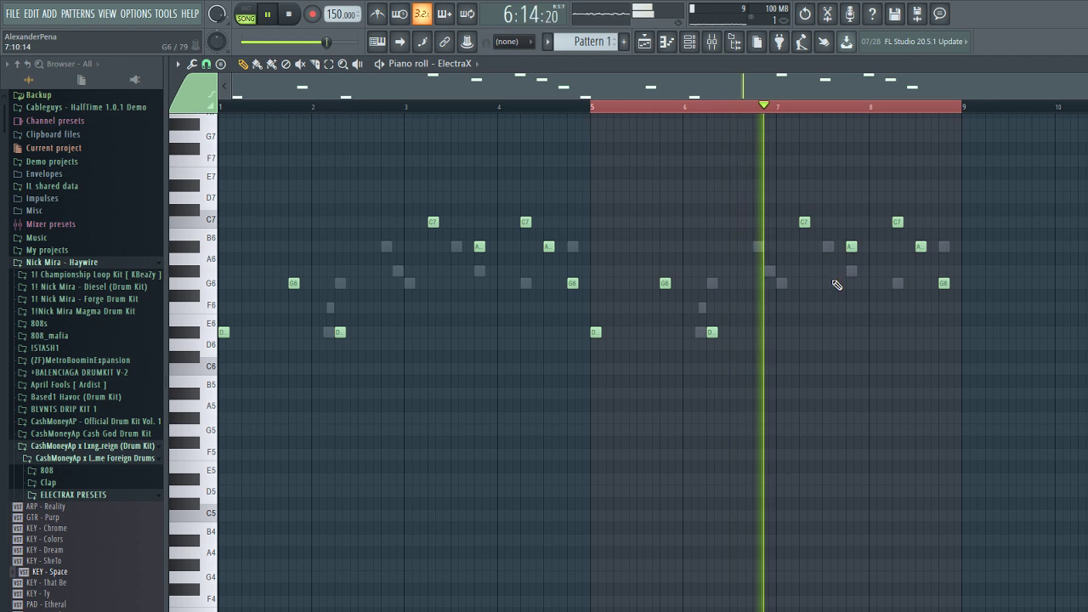
pyautogui.rightClick(637, 111)
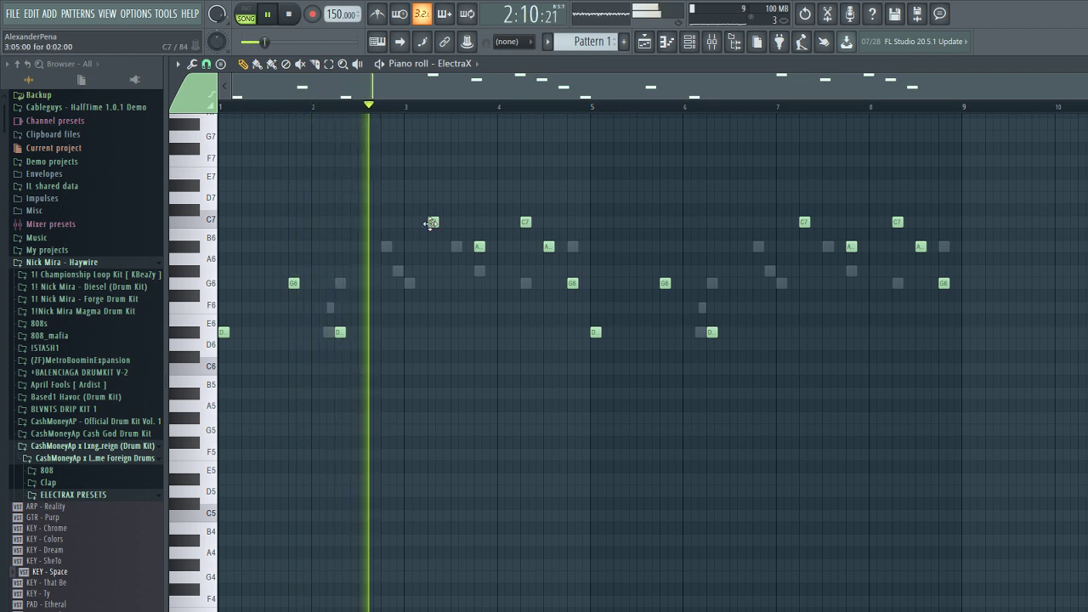
# Step: Delete the C7 notes on beat 2 of bars 4 and 8, and add an A#6 note on beat 4 of bar 6
pyautogui.rightClick(522, 223)
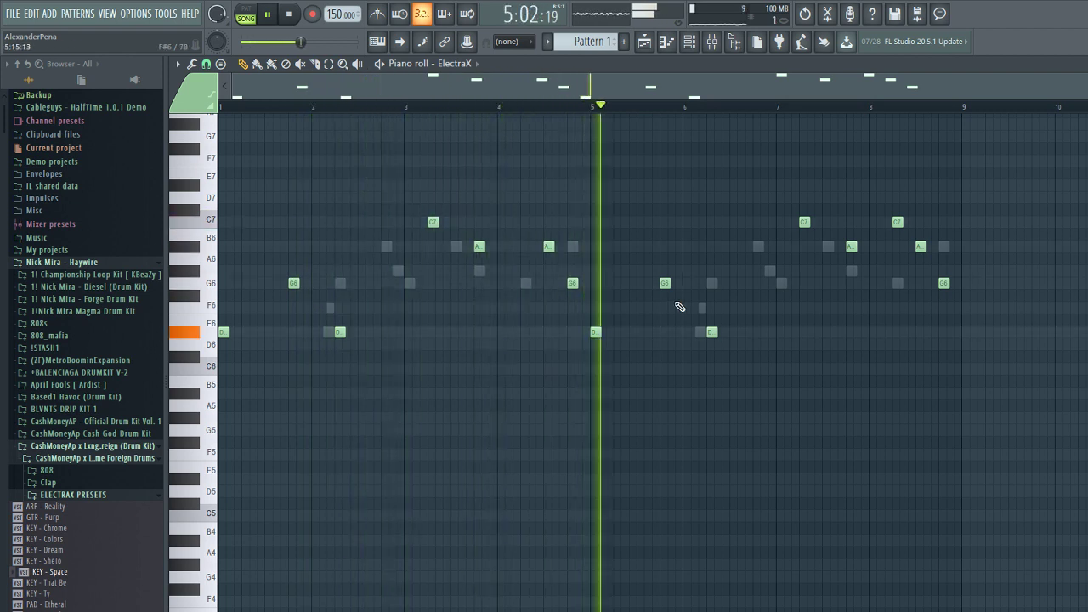
pyautogui.rightClick(897, 222)
pyautogui.click(758, 247)
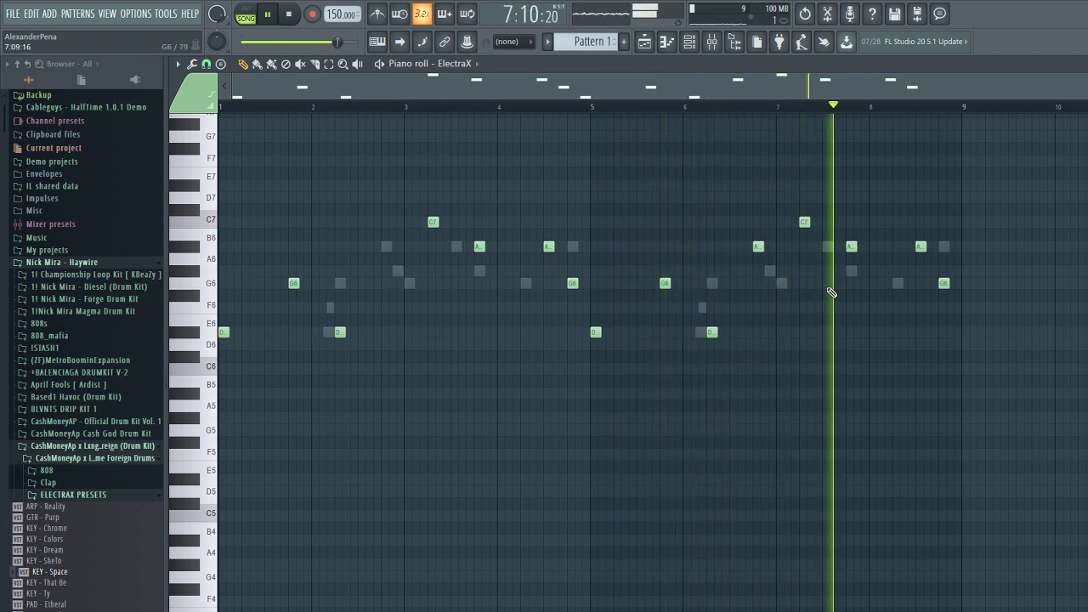
# Step: Add Fruity Parametric EQ 2 to the ElectraX track, Insert 3, cutting the lows and highs and dipping the mids
pyautogui.press('F6')
pyautogui.press('F9')
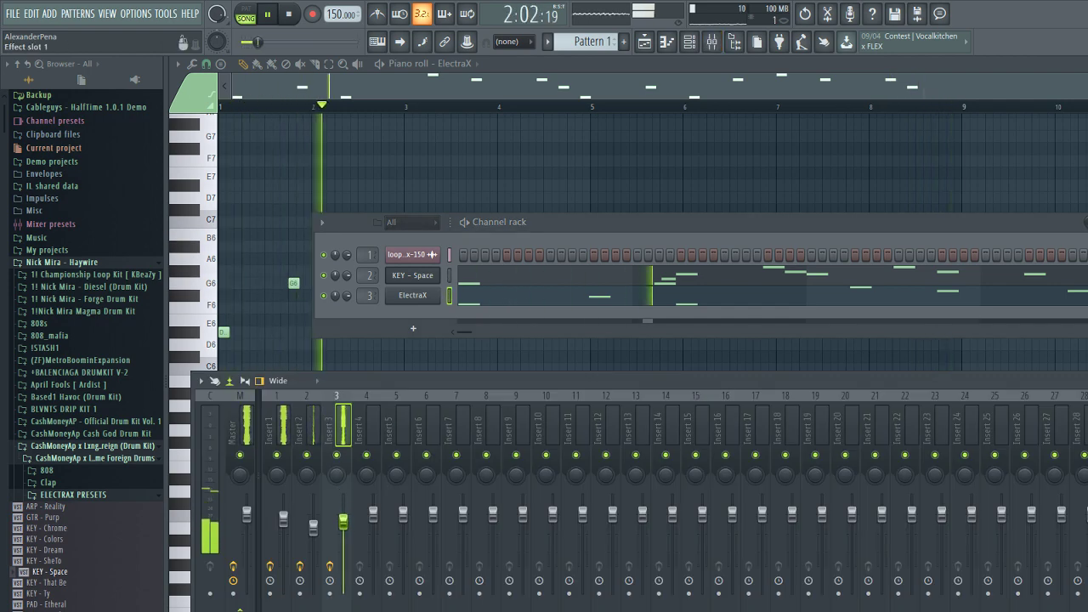
pyautogui.click(1087, 419)
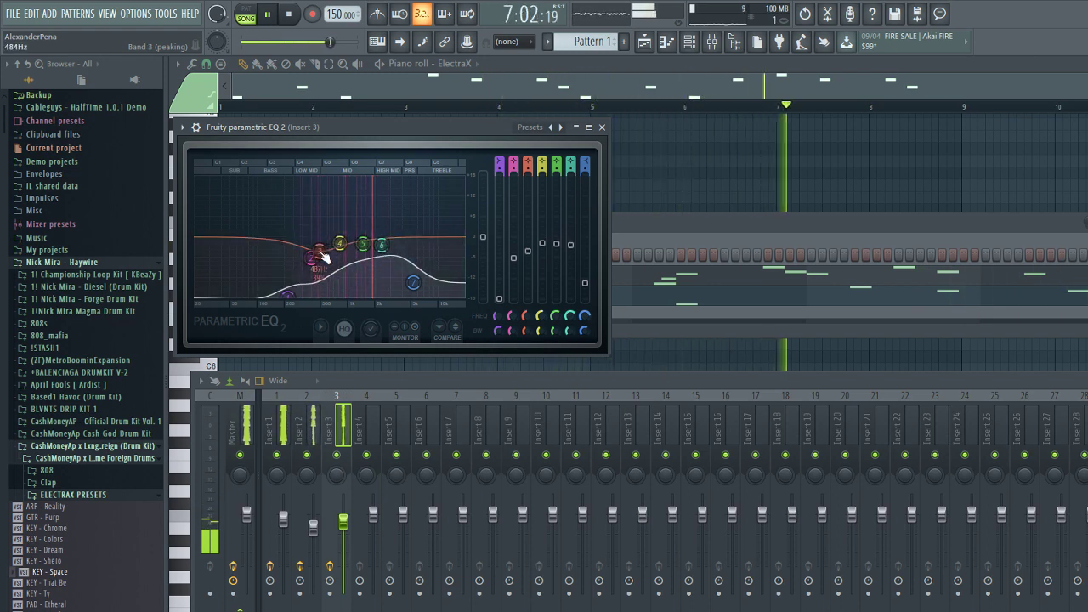
pyautogui.click(768, 236)
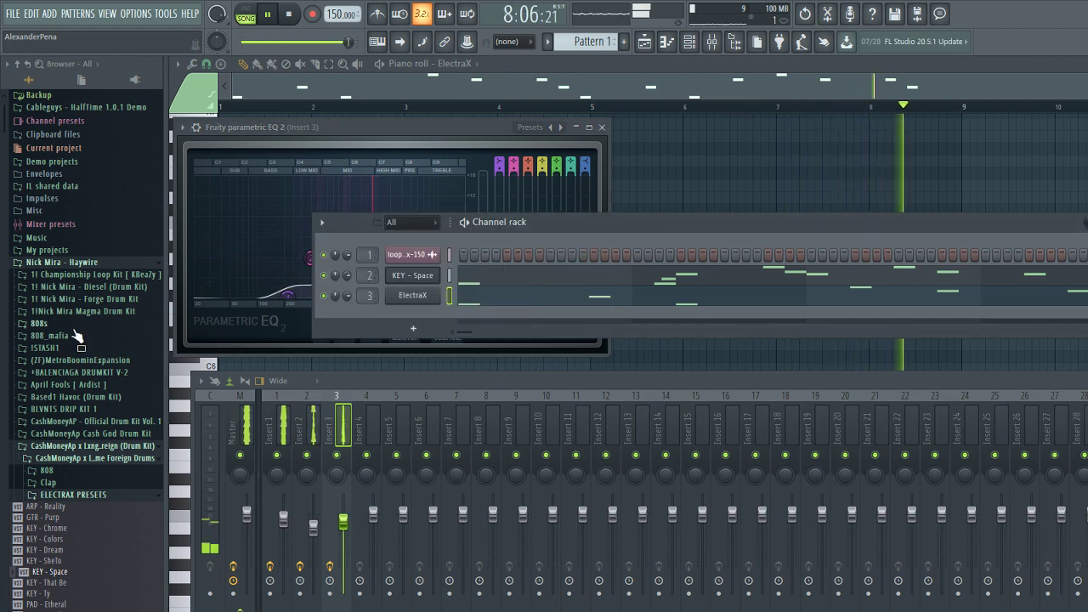
# Step: Add Hi Hat - remember Me from the Normalized hi-hats as a channel on mixer track 4 and fill every second step
pyautogui.press('F6')
pyautogui.scroll(-4, 35, 401)
pyautogui.scroll(-1, 35, 400)
pyautogui.press('F6')
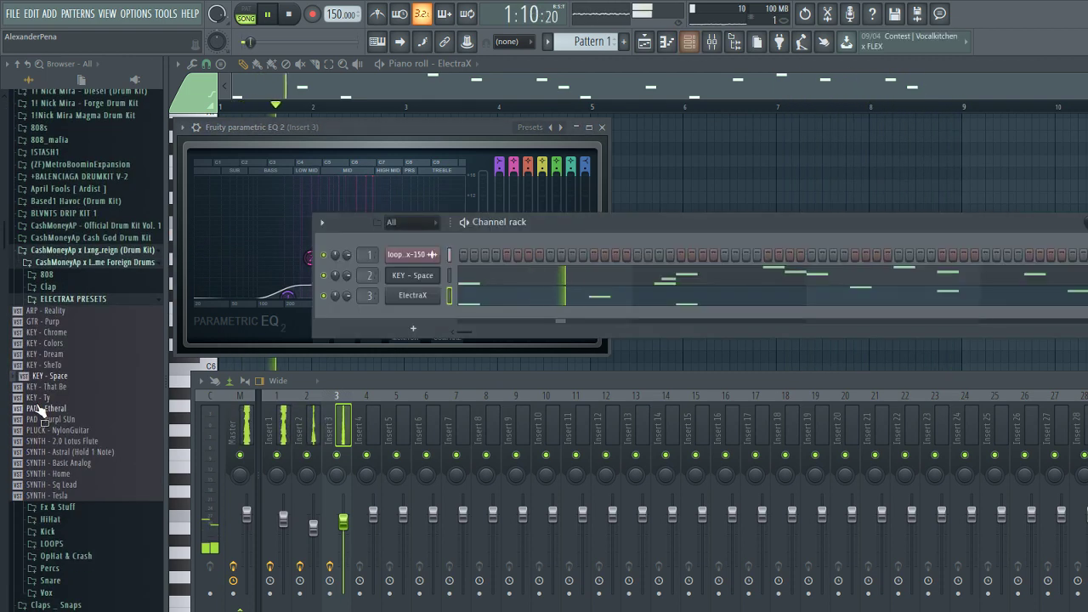
pyautogui.scroll(-10, 56, 314)
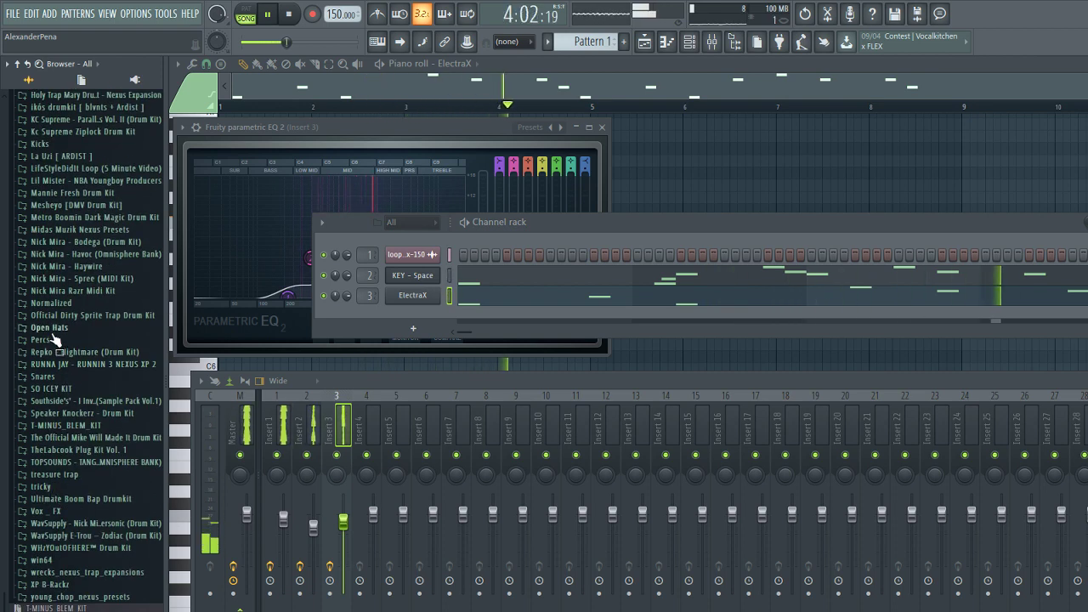
pyautogui.click(51, 304)
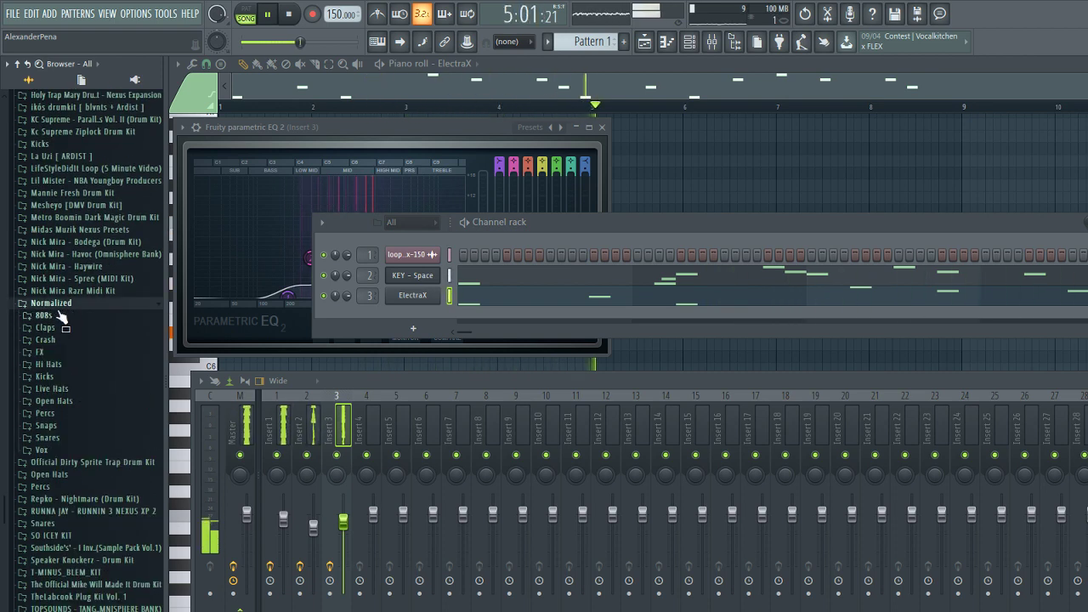
pyautogui.click(54, 366)
pyautogui.click(54, 389)
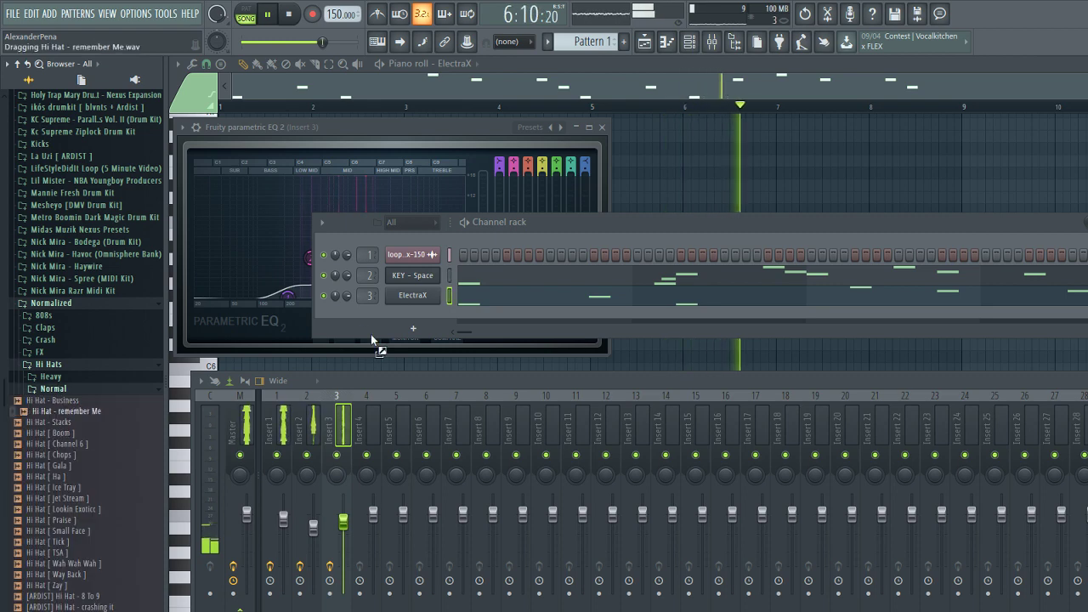
pyautogui.moveTo(368, 308); pyautogui.dragTo(370, 313)
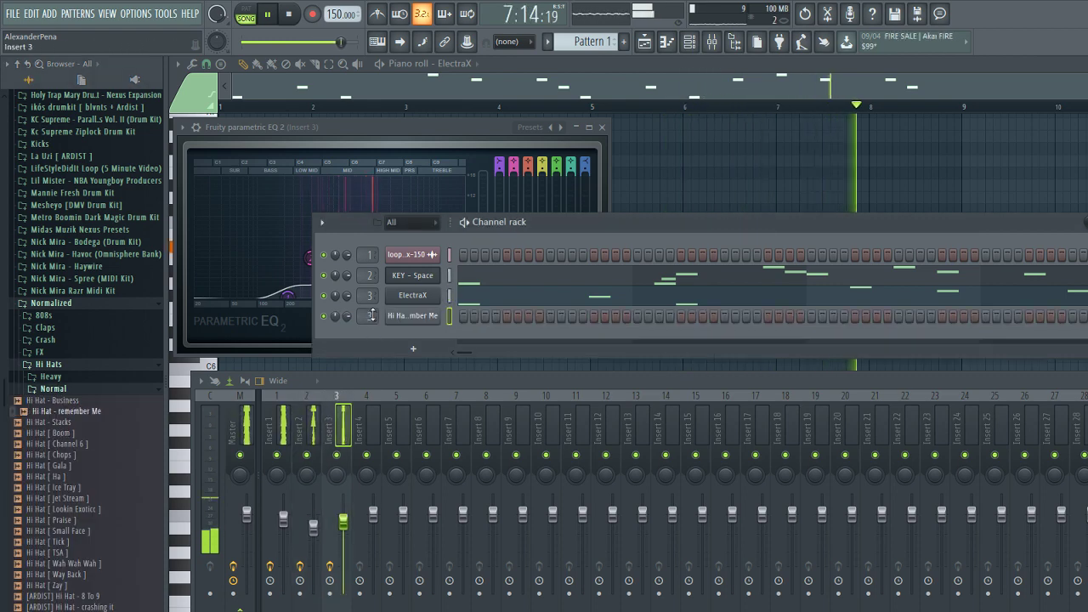
pyautogui.click(54, 388)
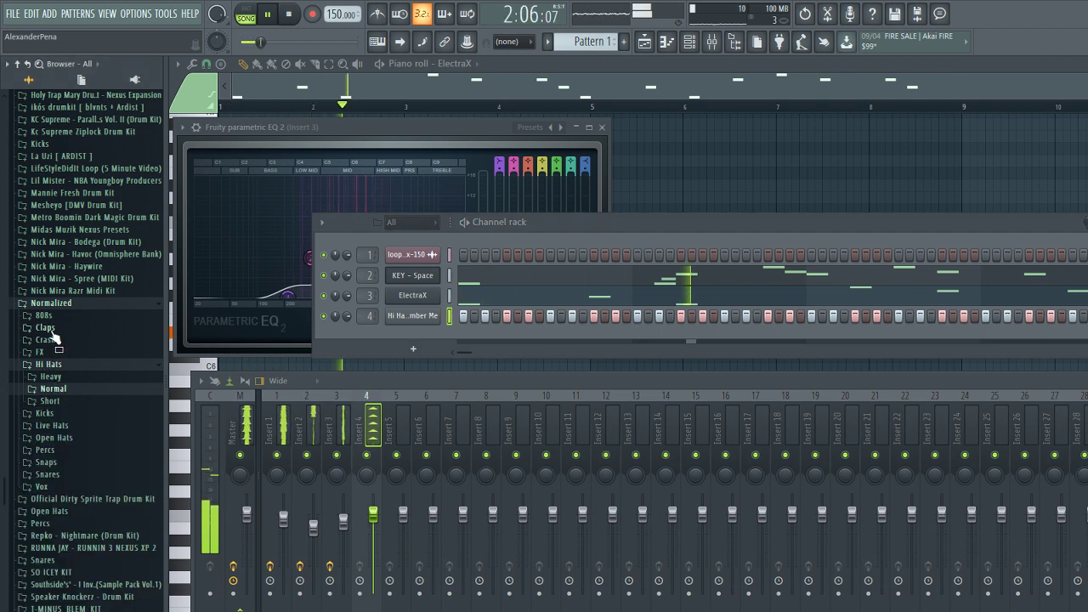
# Step: Add Clap [ Check ] on mixer track 5 with hits on beat 3 of each bar, and replace its sample with Clap [ Dates ]
pyautogui.click(51, 330)
pyautogui.click(52, 352)
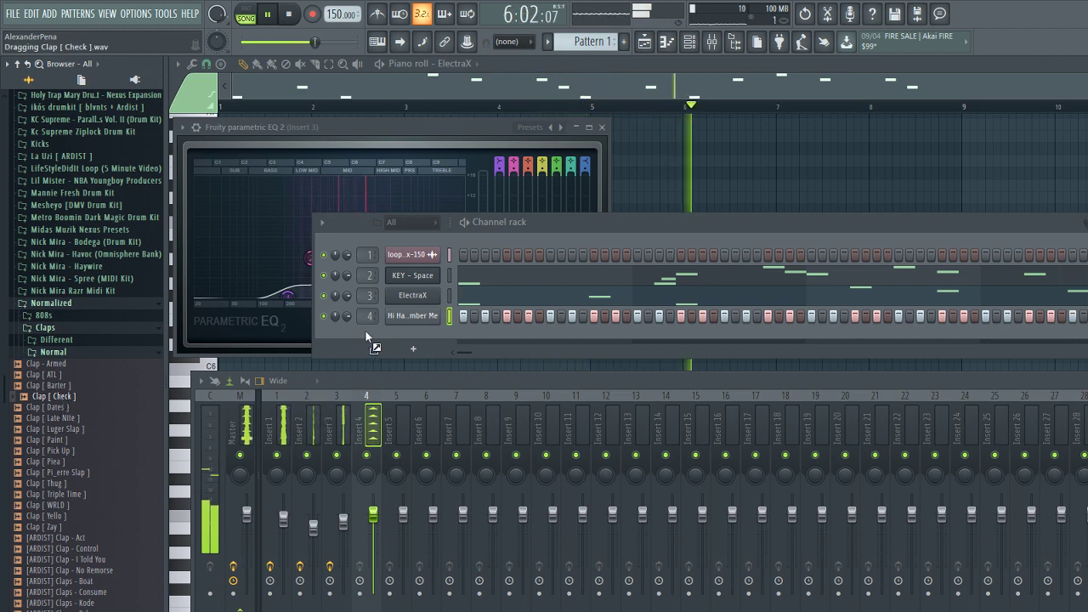
pyautogui.moveTo(365, 331); pyautogui.dragTo(363, 332)
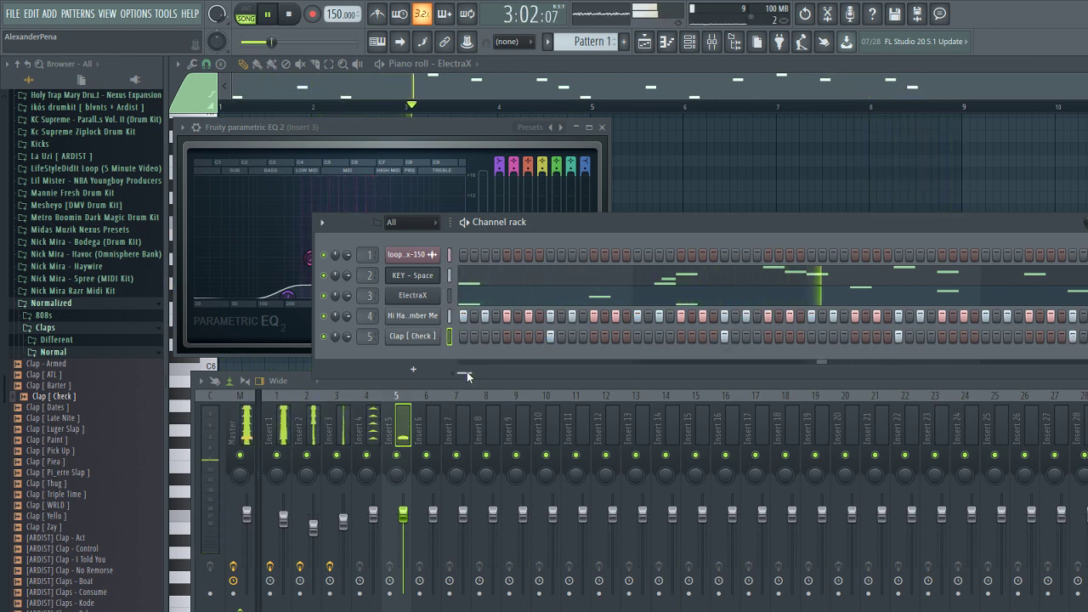
pyautogui.click(746, 340)
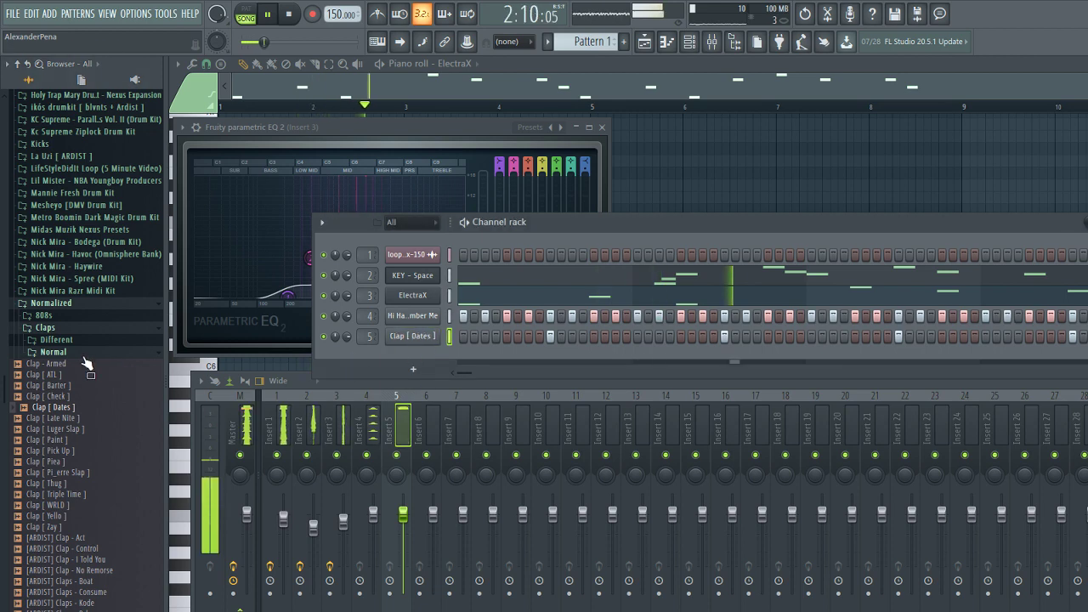
# Step: Replace the hi-hat channel's sample with Hi Hat - Business from the Normalized hi-hats
pyautogui.click(56, 353)
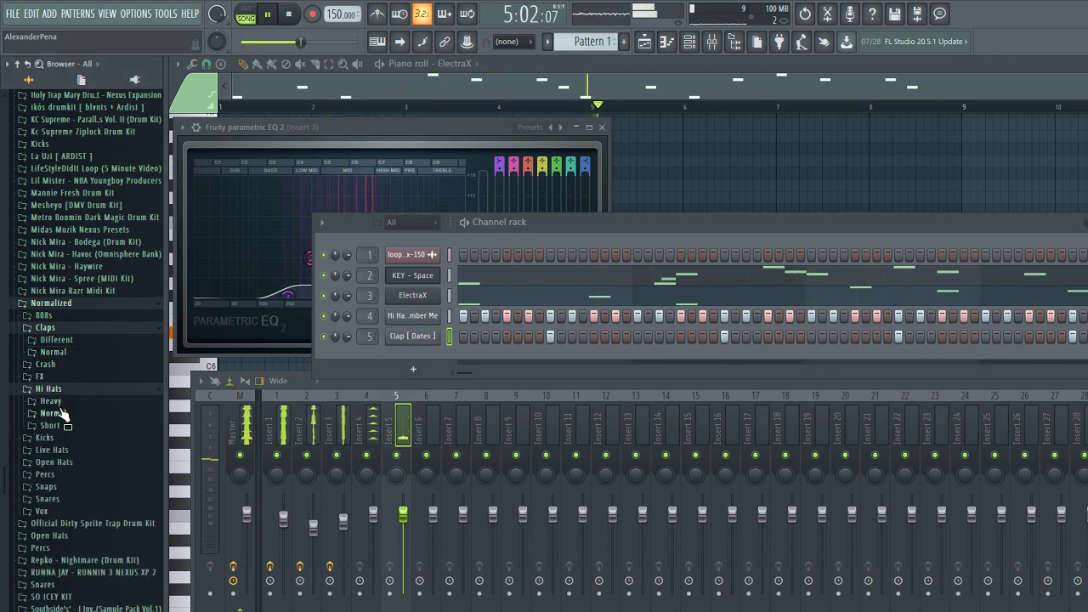
pyautogui.click(60, 413)
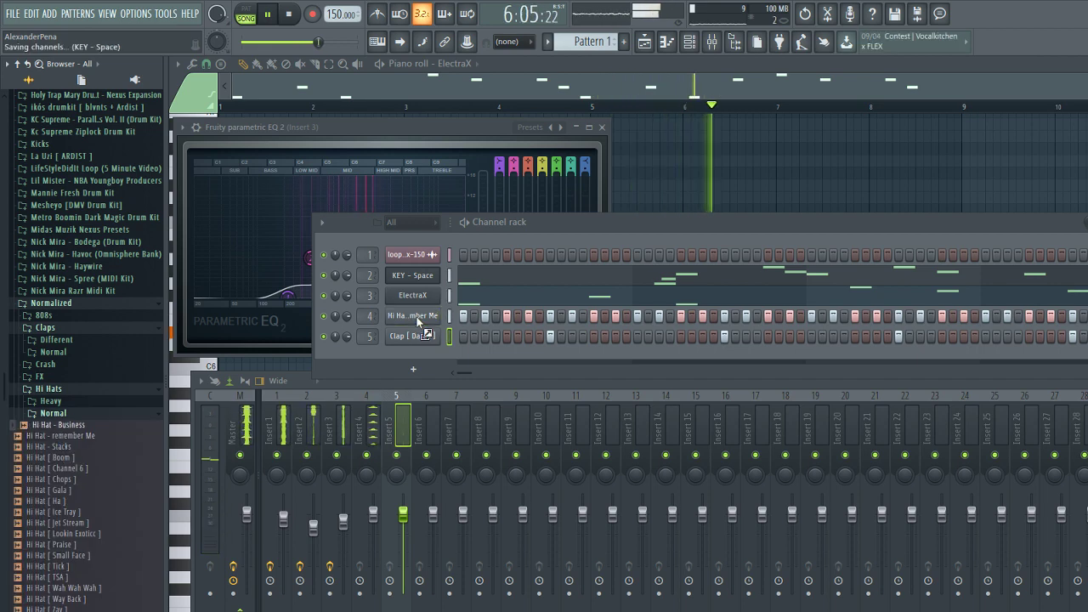
pyautogui.moveTo(176, 364); pyautogui.dragTo(413, 316)
# Step: Swap the hi-hat sample for Hi Hat (Southw□t) from TheLabcook Plug Kit Vol. 1 and cut Insert 4's lows and highs with Parametric EQ 2
pyautogui.scroll(-10, 55, 407)
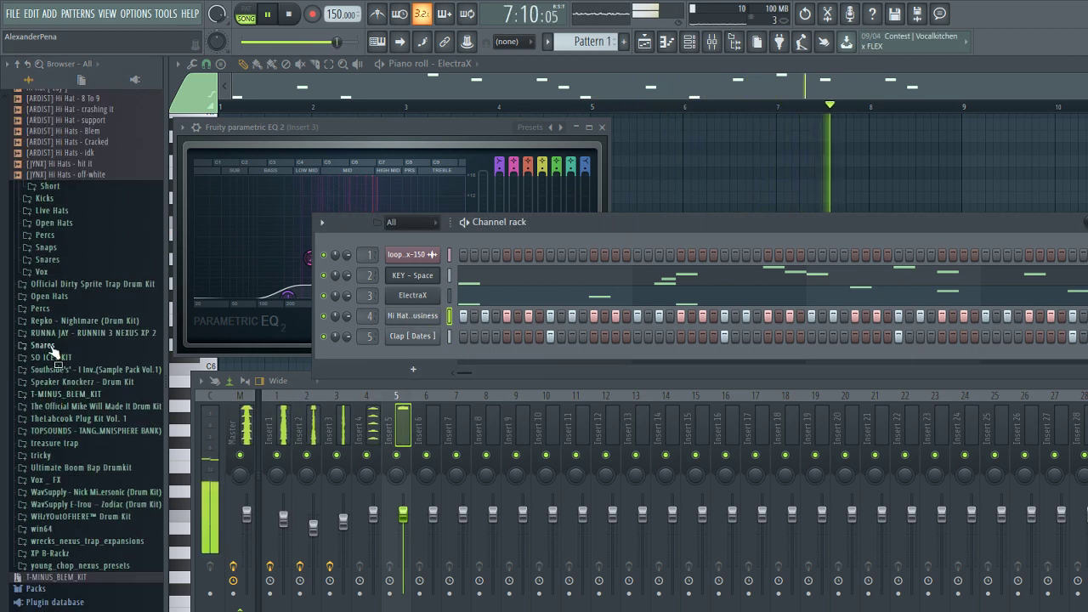
pyautogui.click(71, 420)
pyautogui.click(49, 457)
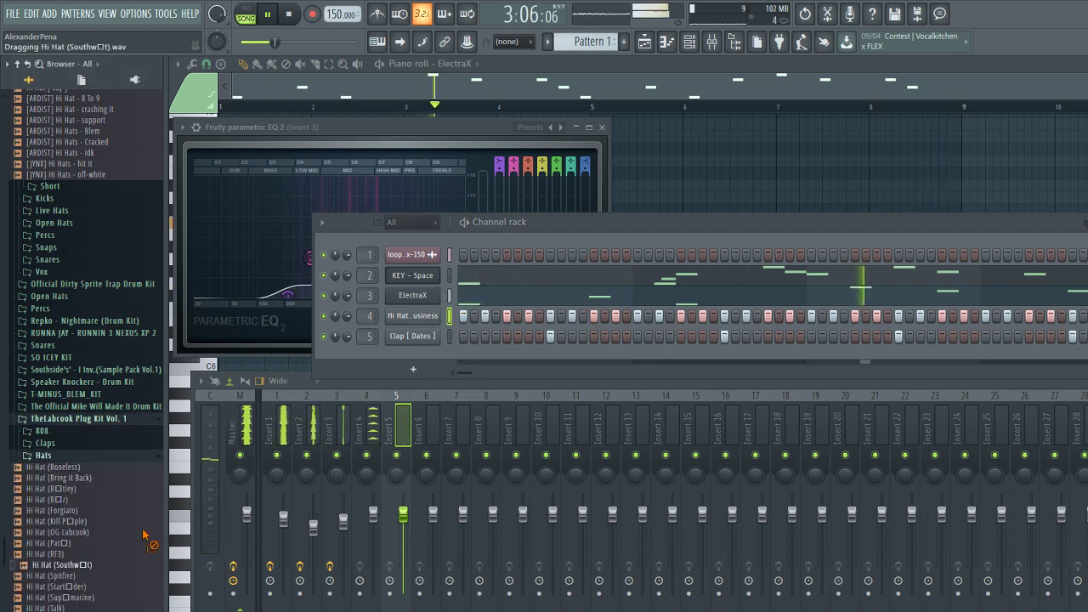
pyautogui.moveTo(405, 319); pyautogui.dragTo(406, 318)
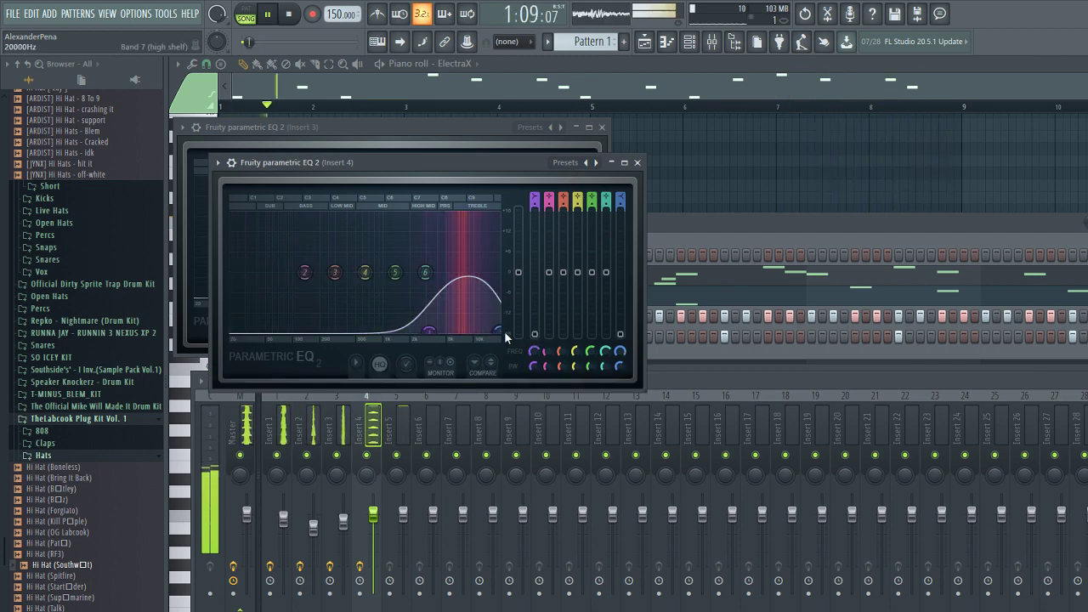
pyautogui.click(761, 230)
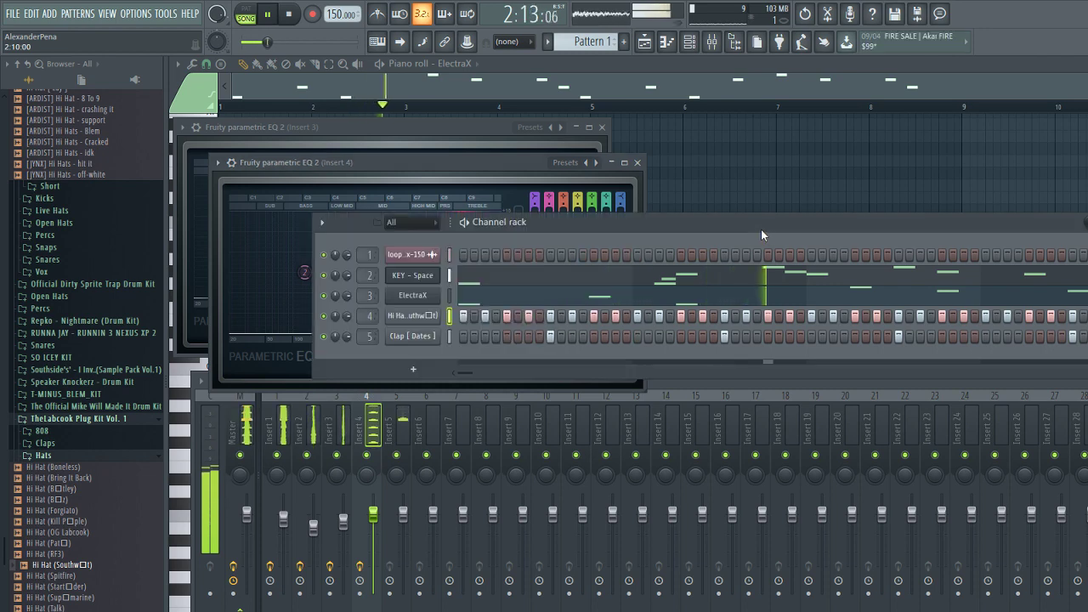
# Step: Audition the Normalized short distorted 808s and add 808 - Red Card [ C ] as a channel on mixer track 6
pyautogui.scroll(10, 49, 236)
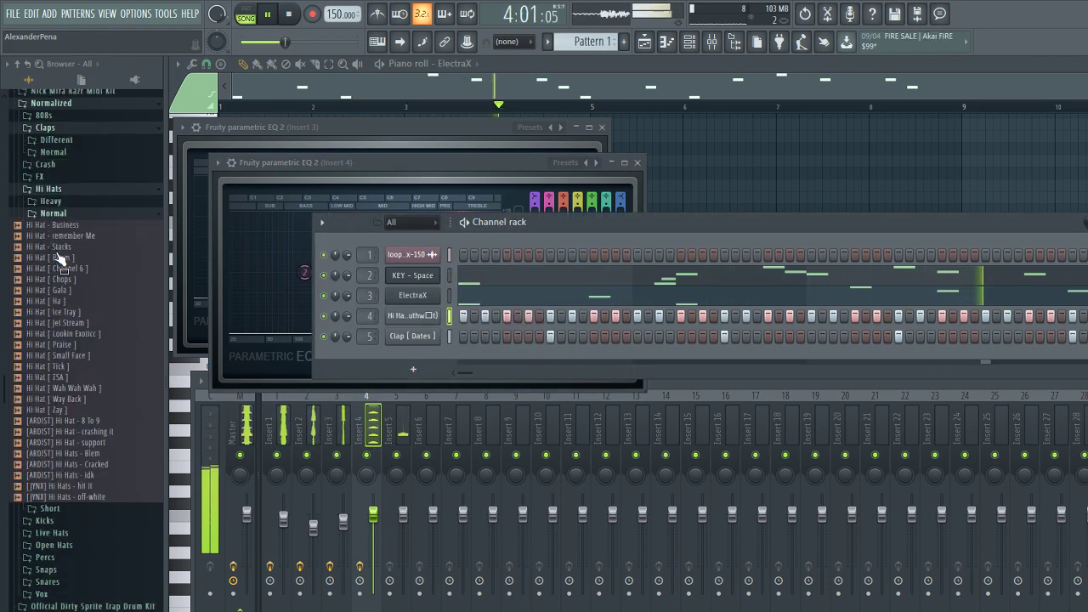
pyautogui.click(50, 185)
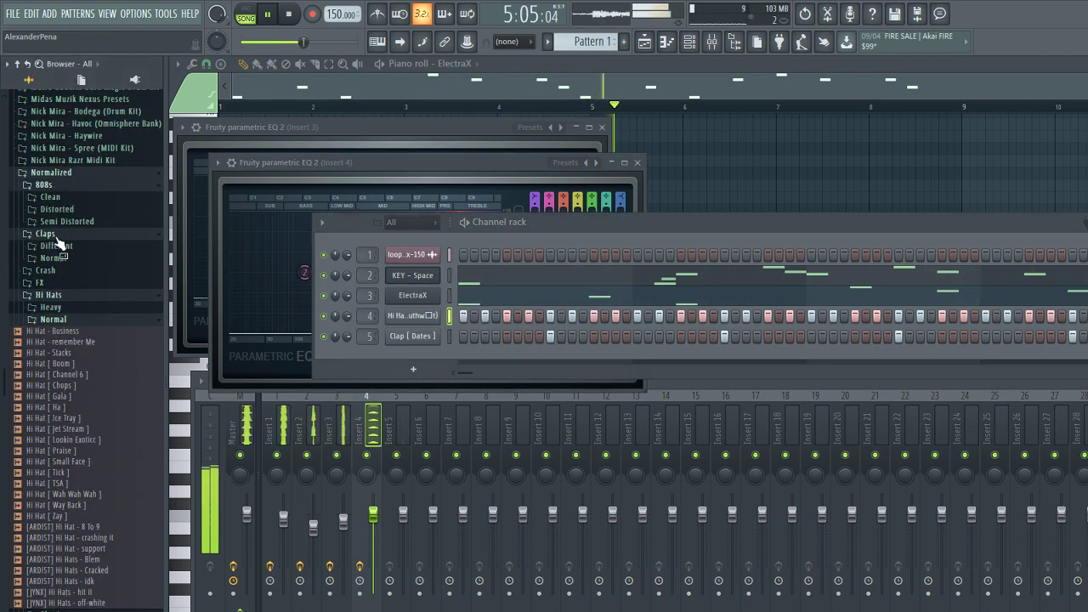
pyautogui.click(56, 235)
pyautogui.click(63, 211)
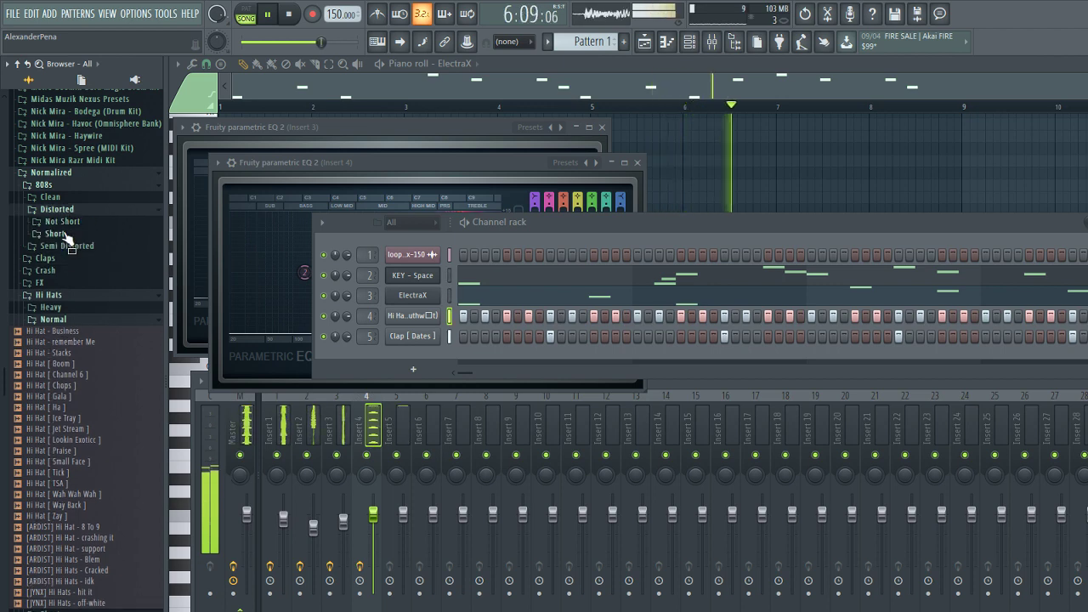
pyautogui.click(65, 233)
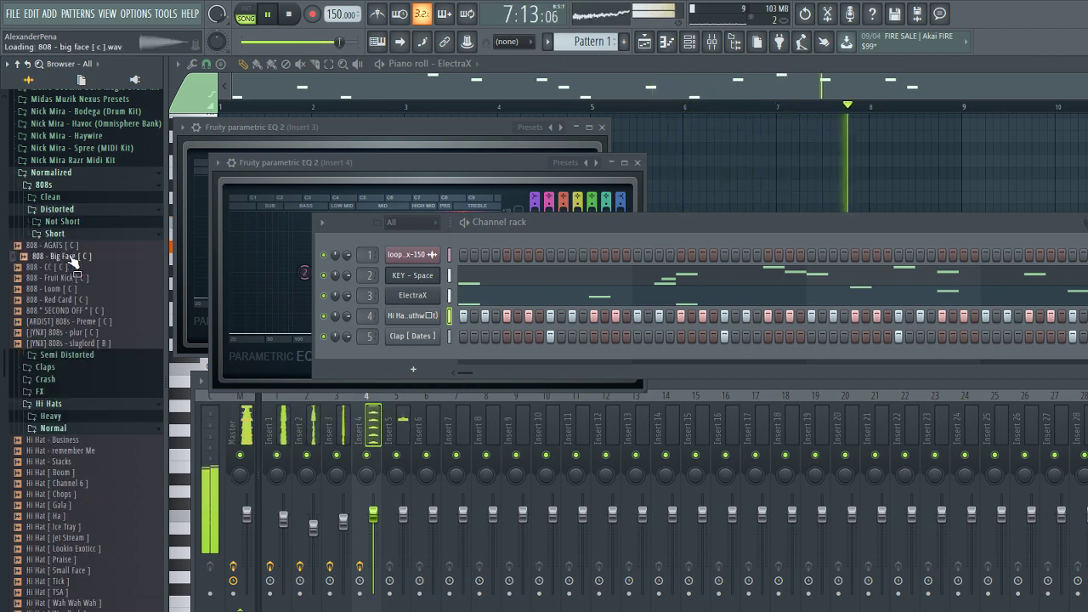
pyautogui.click(85, 332)
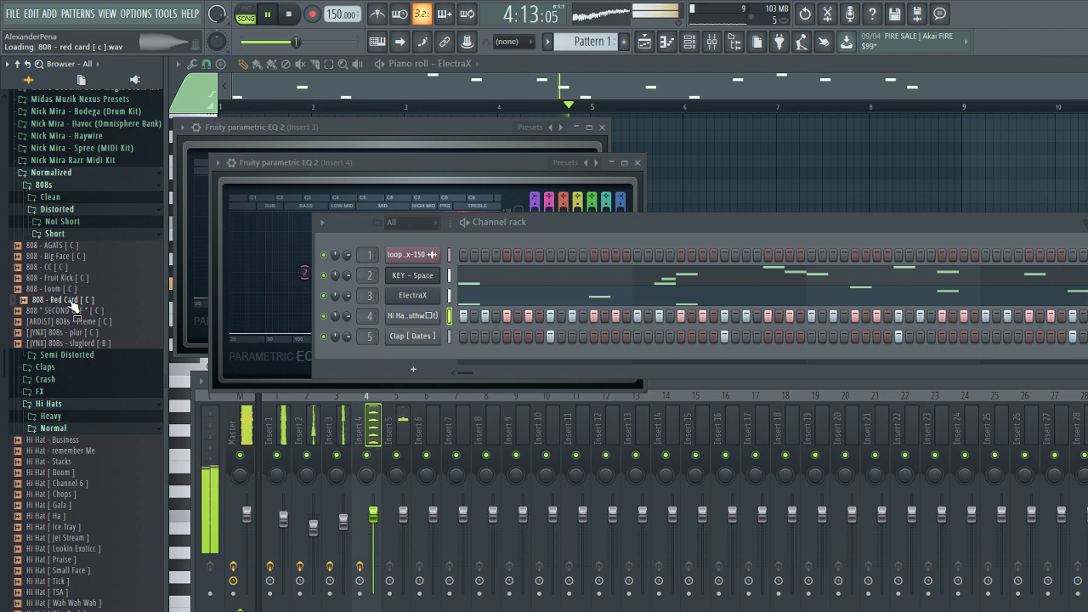
pyautogui.moveTo(239, 331); pyautogui.dragTo(371, 354)
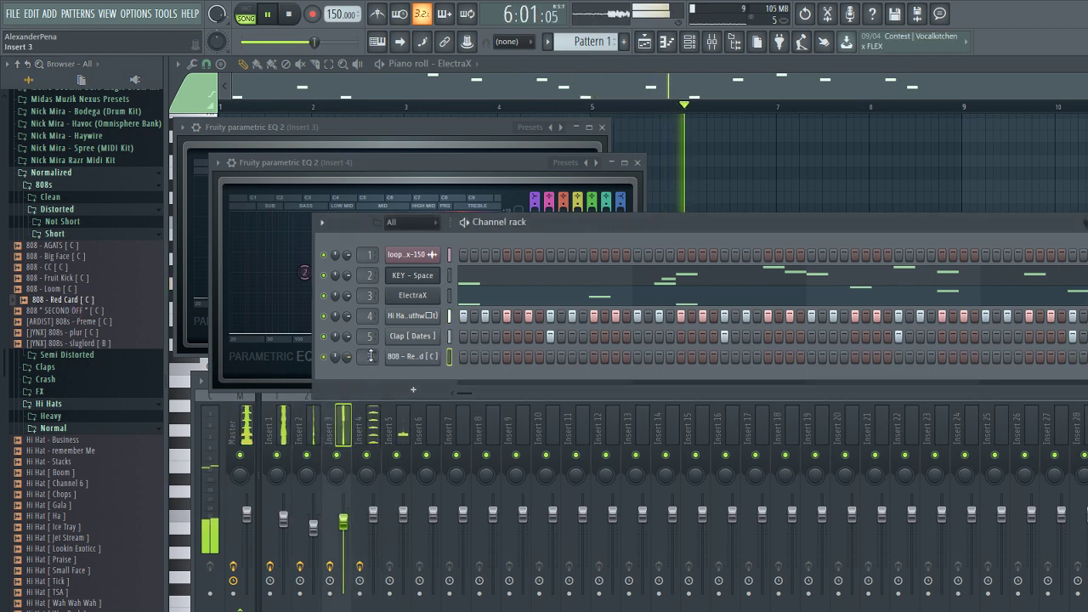
pyautogui.scroll(2, 372, 355)
# Step: Enable Cut self for the 808 - Red Card channel in its miscellaneous channel settings
pyautogui.click(425, 357)
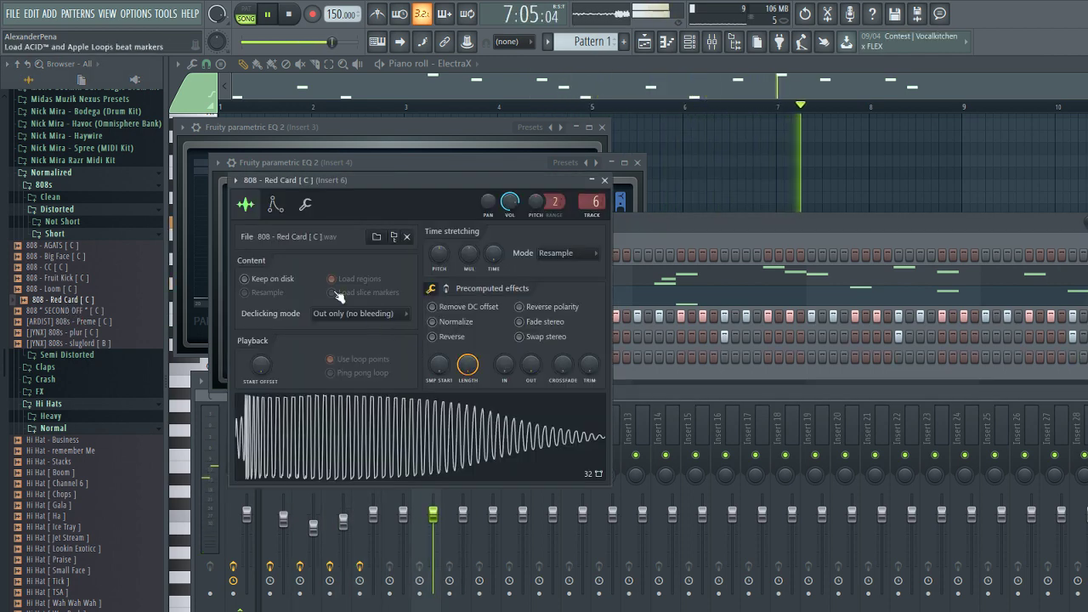
pyautogui.click(276, 206)
pyautogui.click(306, 206)
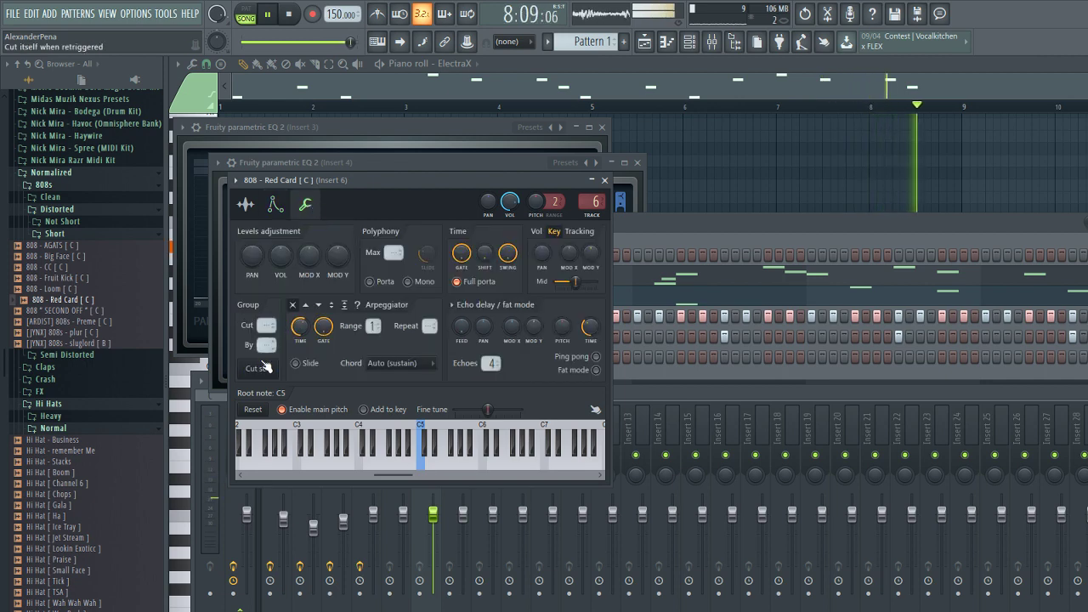
pyautogui.click(605, 180)
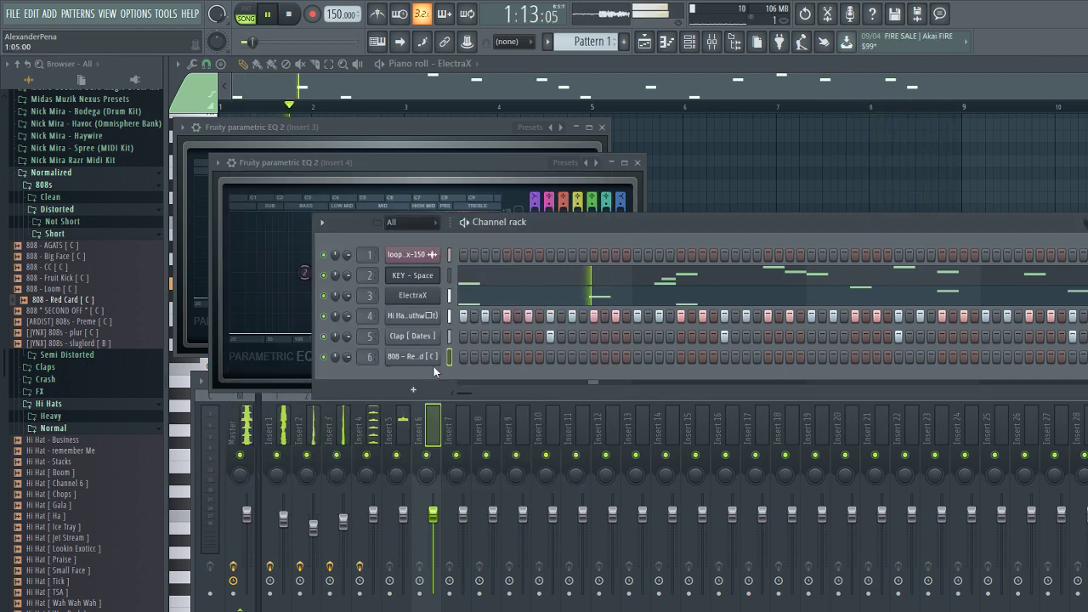
# Step: Start the 808's piano roll pattern with D#5 notes on step 1 of bar 1 and step 5 of bar 2
pyautogui.press('F7')
pyautogui.scroll(-3, 298, 372)
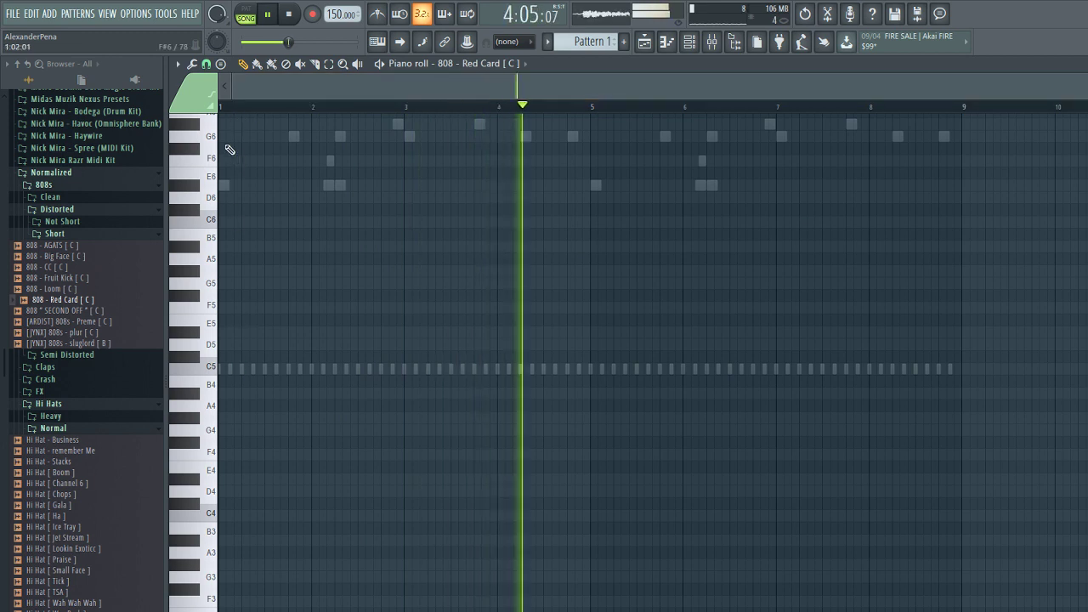
pyautogui.press('space')
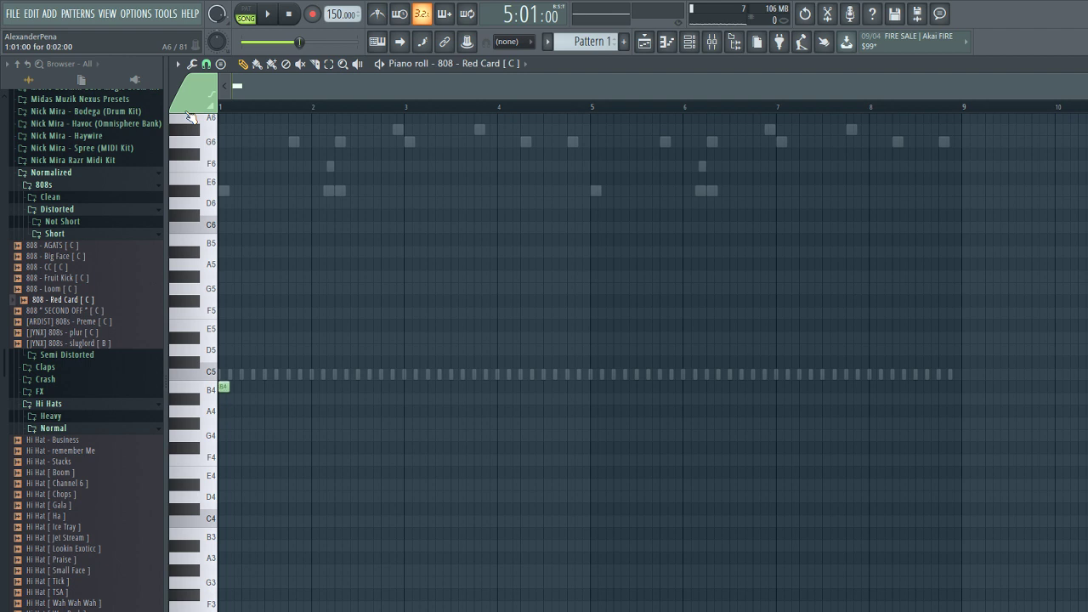
pyautogui.press('space')
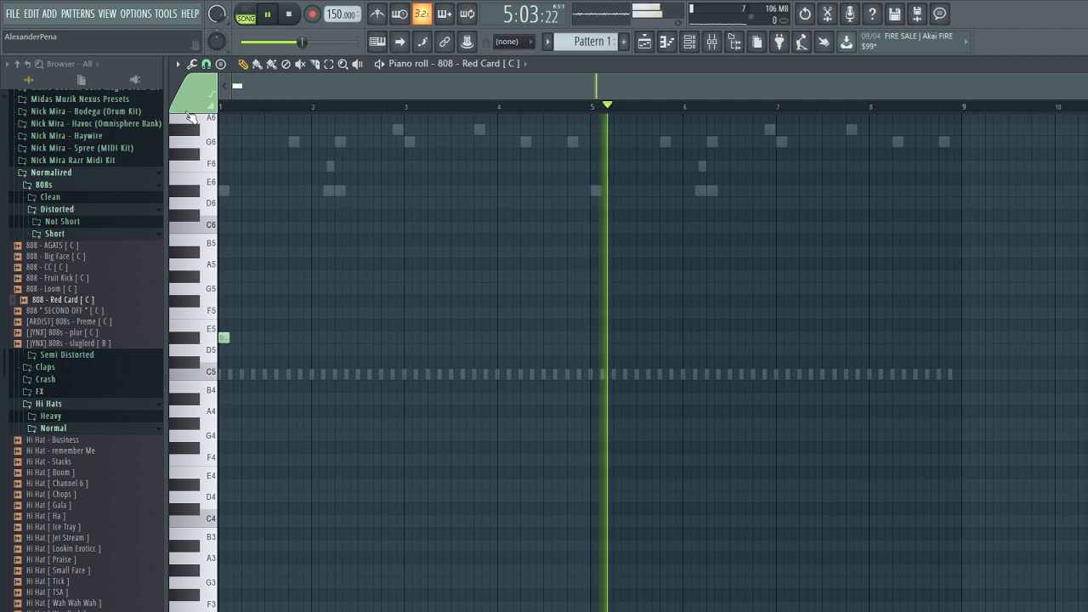
pyautogui.press('space')
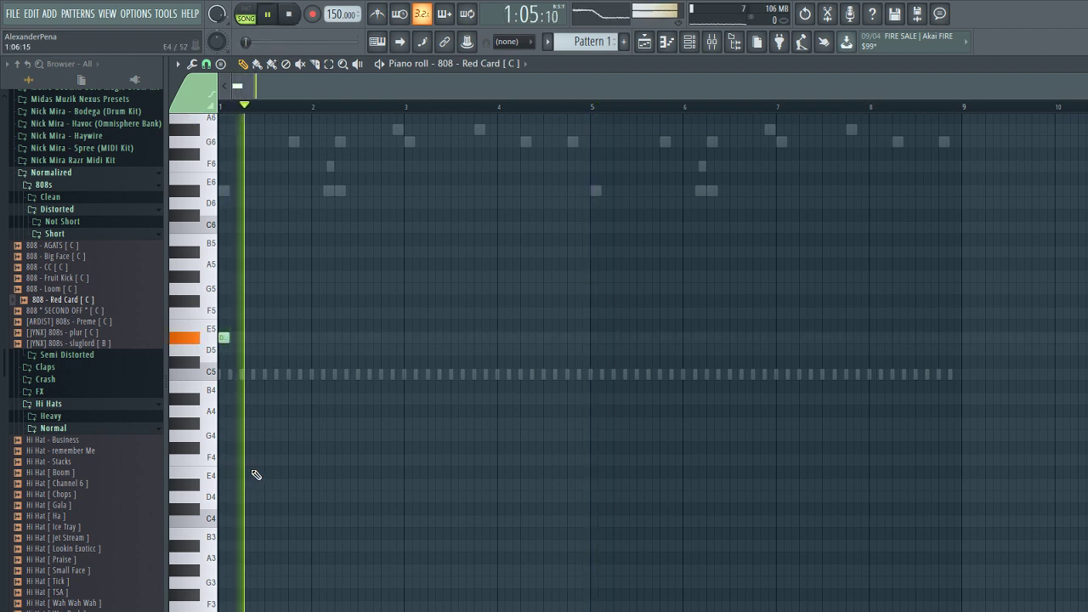
pyautogui.click(338, 337)
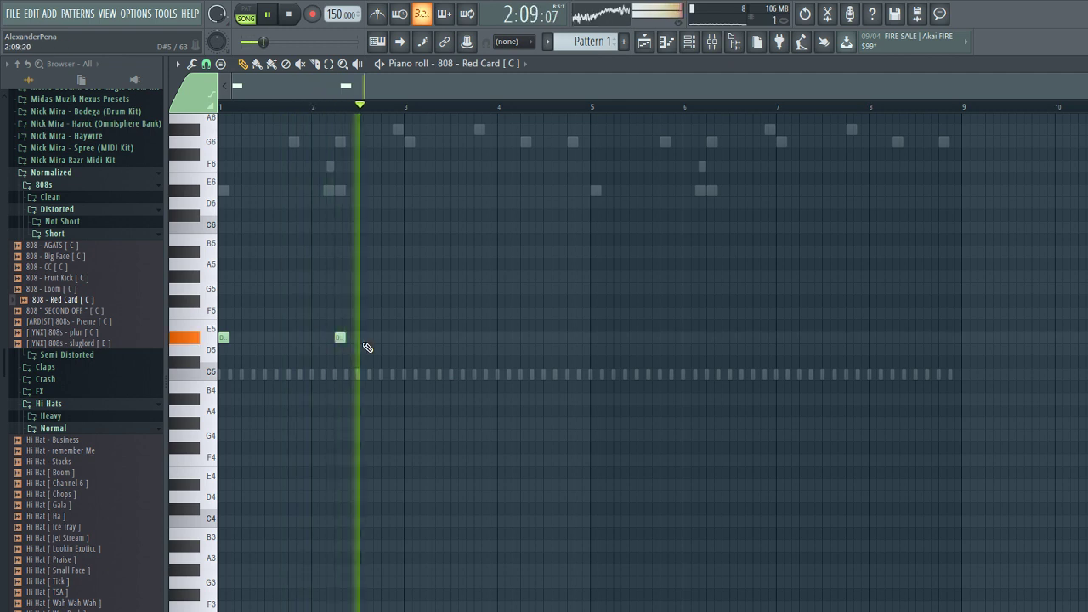
pyautogui.press('space')
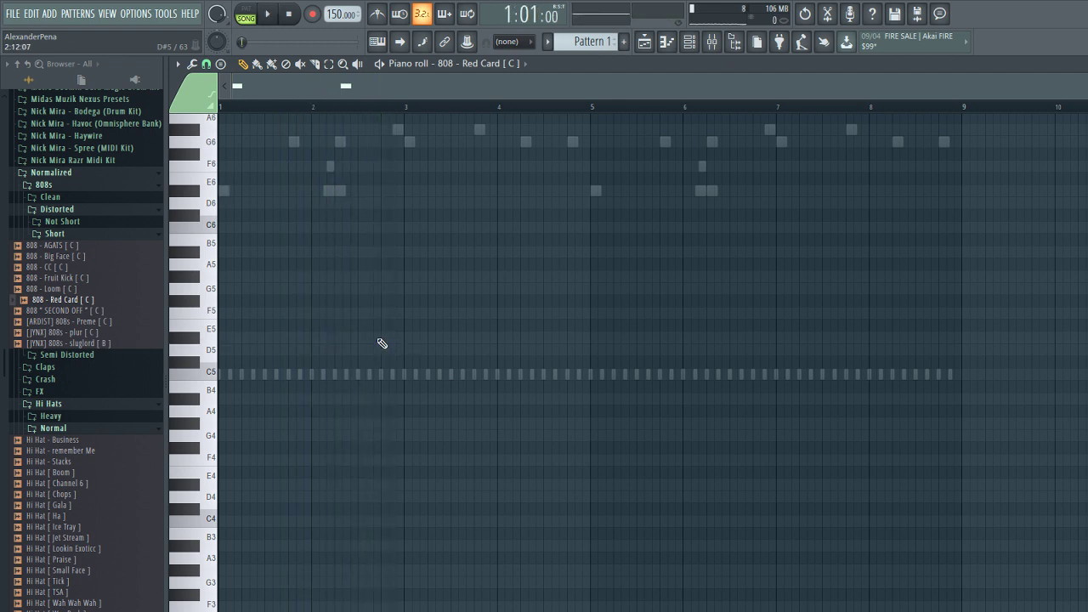
pyautogui.press('space')
# Step: Raise both 808 notes two octaves to D#7, and add G7 on bar 2 step 13 and F7 on bar 3 steps 1 and 7
pyautogui.scroll(6, 365, 333)
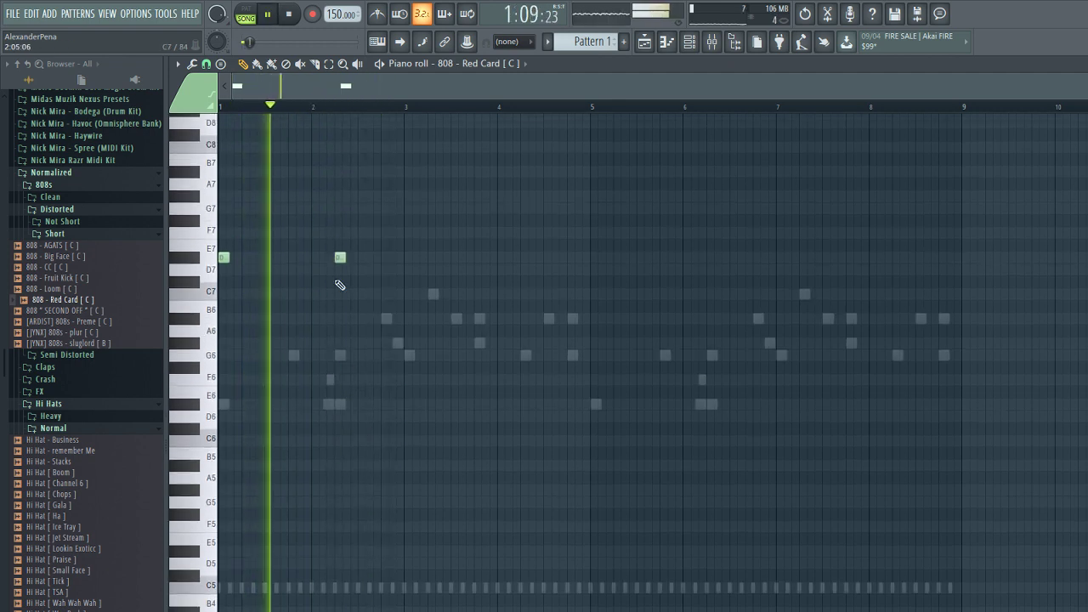
pyautogui.click(386, 240)
pyautogui.click(409, 264)
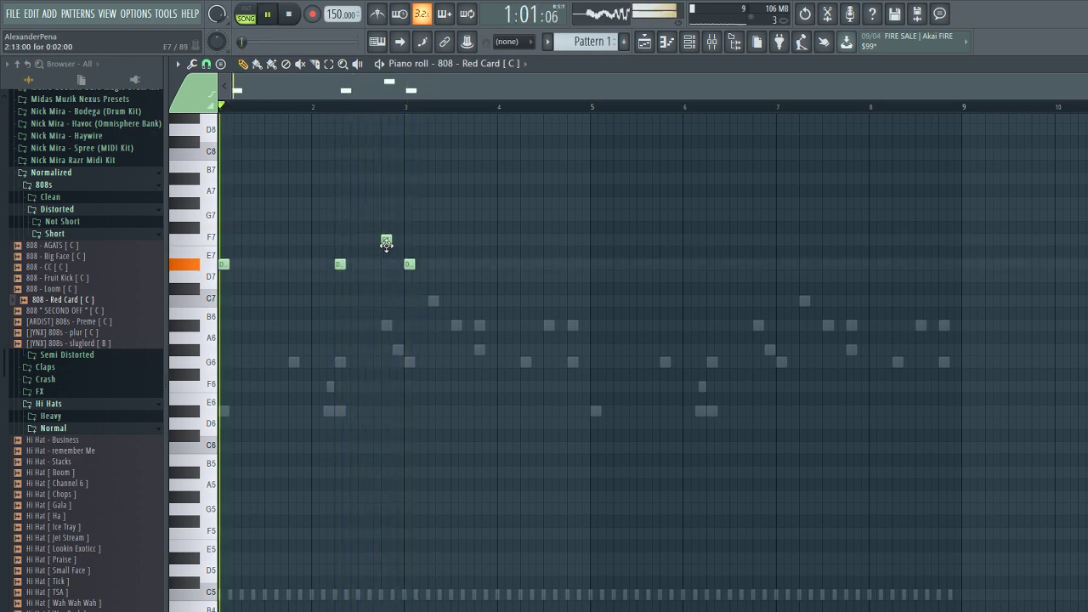
pyautogui.rightClick(386, 241)
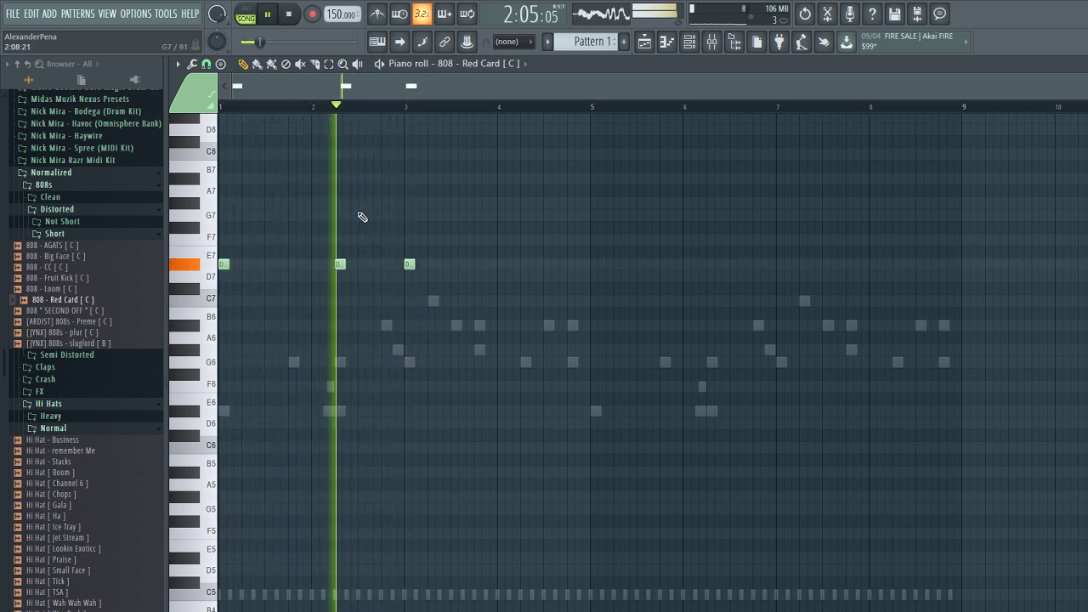
pyautogui.click(386, 216)
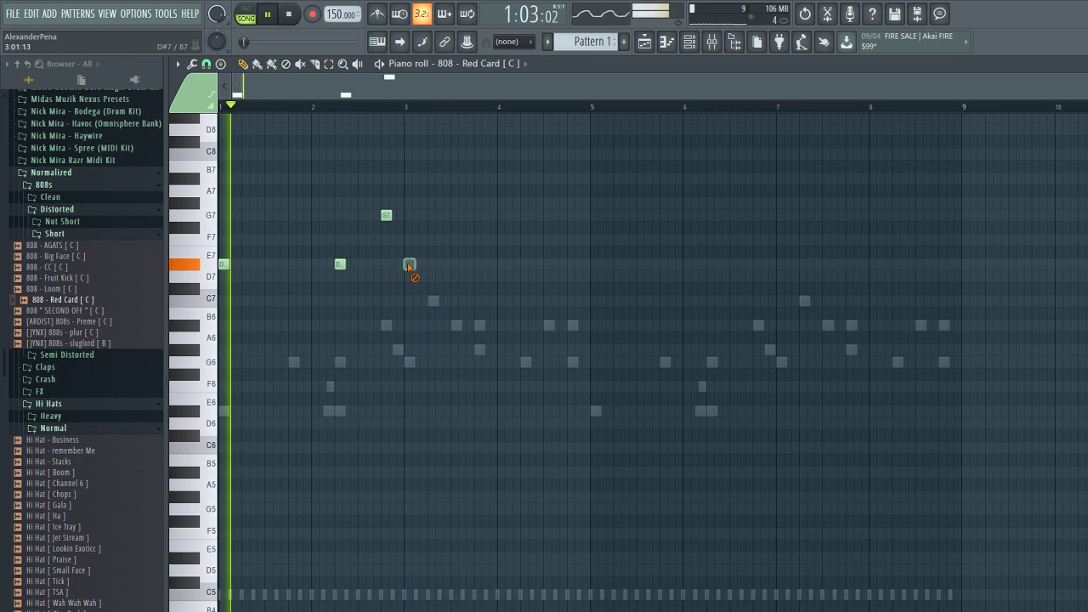
pyautogui.rightClick(409, 265)
pyautogui.click(409, 240)
pyautogui.click(444, 240)
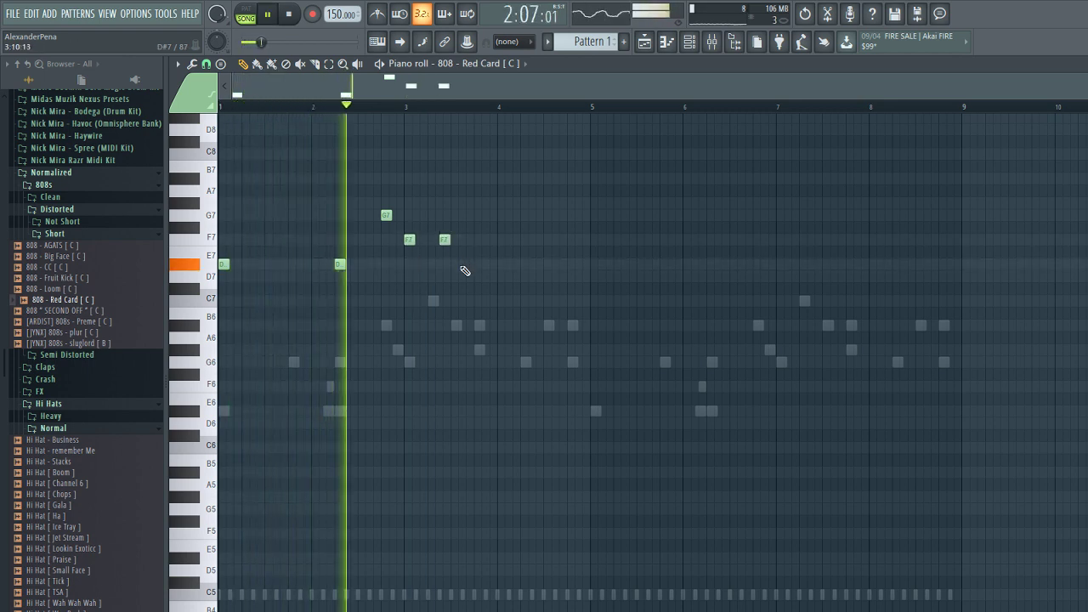
# Step: Continue the 808 line with G#7 on bar 3 step 13, G7 on bar 4 step 5 and F7 on bar 4 step 9
pyautogui.click(487, 240)
pyautogui.moveTo(488, 241); pyautogui.dragTo(481, 203)
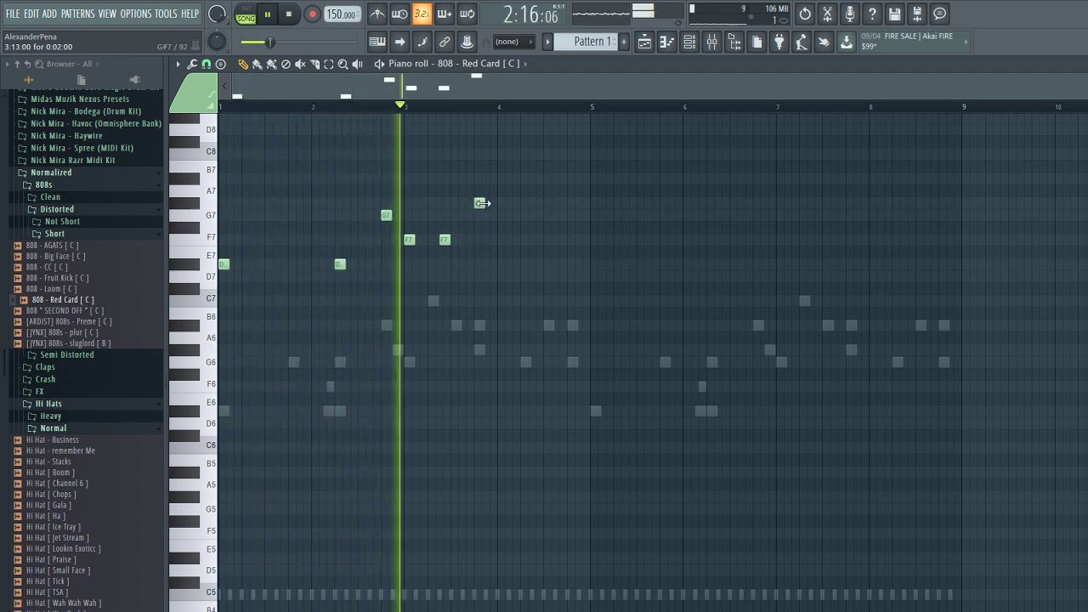
pyautogui.click(526, 216)
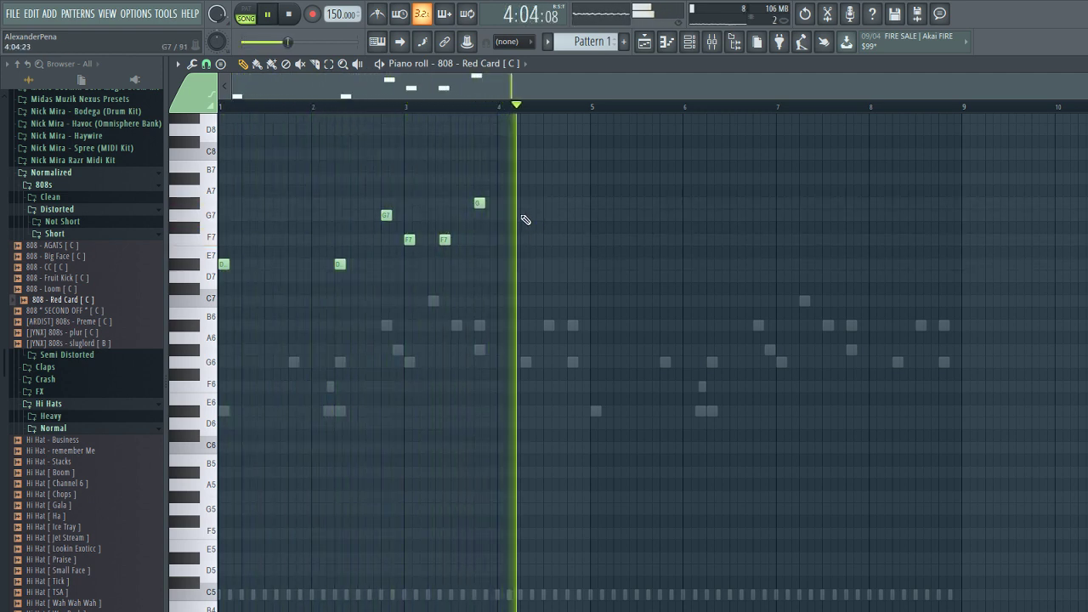
pyautogui.click(563, 240)
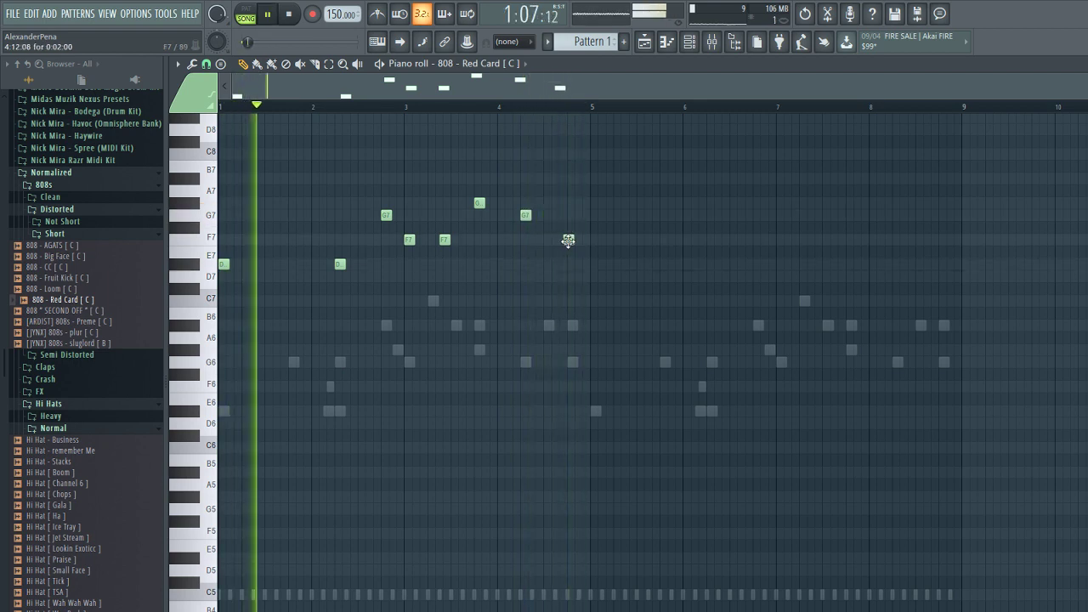
pyautogui.moveTo(568, 240); pyautogui.dragTo(548, 241)
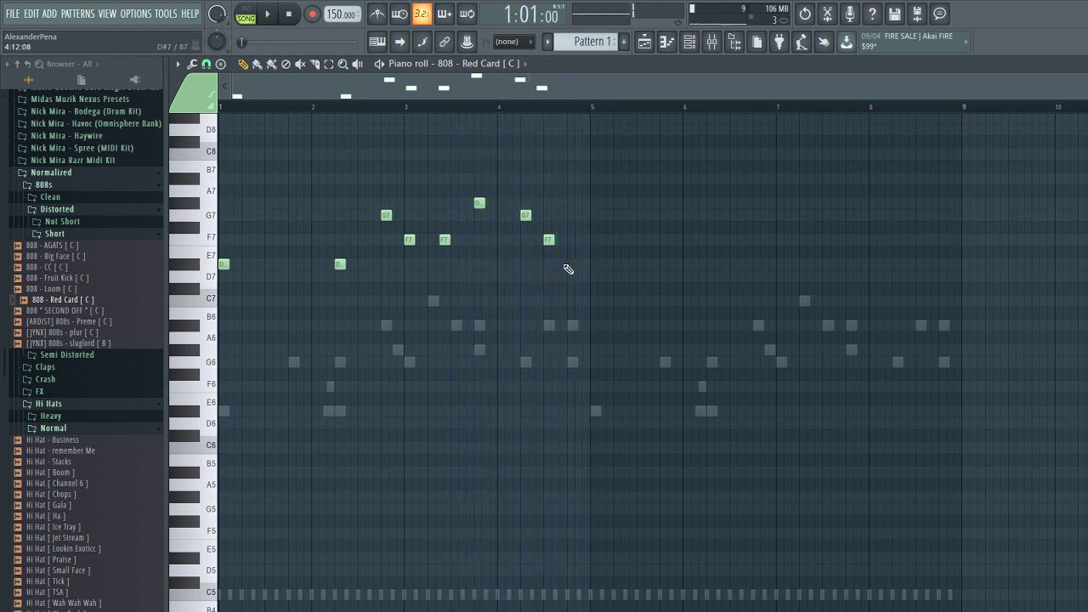
# Step: Transpose all the 808 notes down two octaves and play the pattern back
pyautogui.hotkey('ctrl', 'Down')
pyautogui.hotkey('ctrl', 'Down')
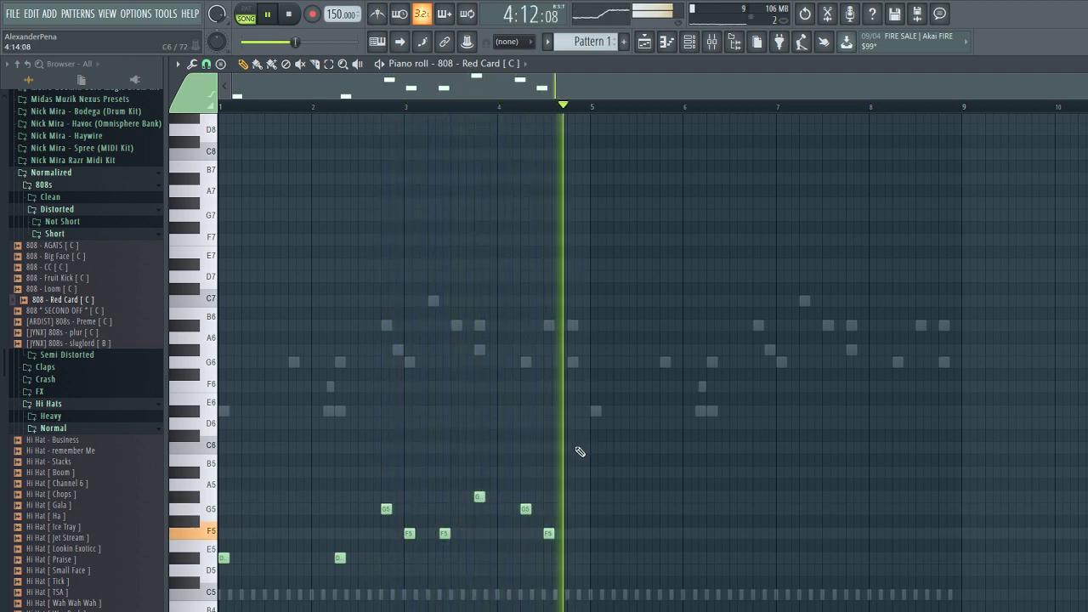
pyautogui.press('space')
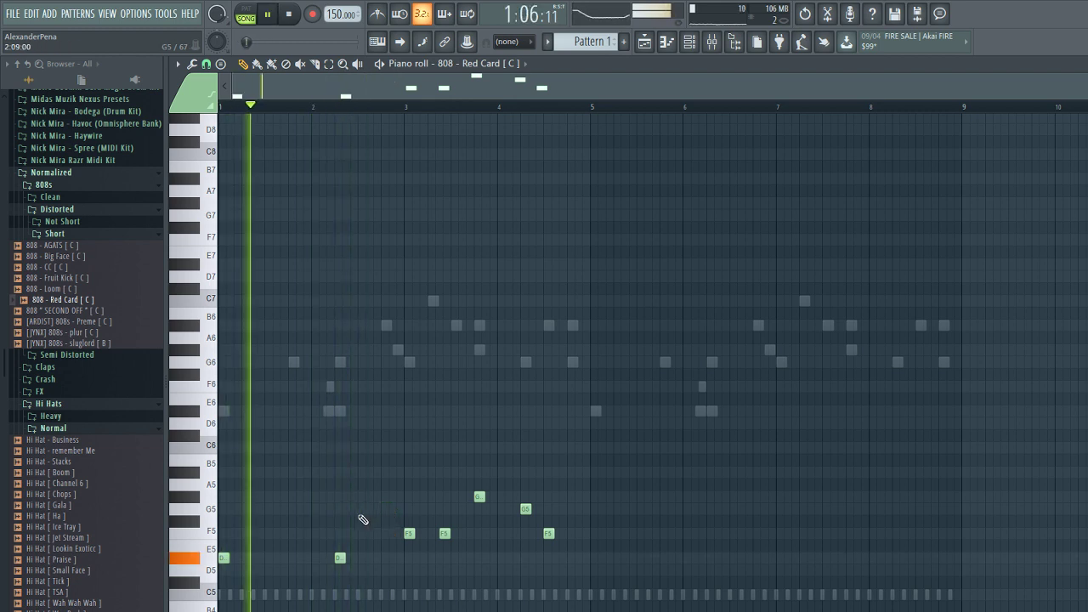
# Step: Place G5 notes on steps 13 and 15 of bar 2, and replace the G#5 on bar 3 step 13 with F5
pyautogui.keyDown('ctrl'); pyautogui.scroll(3, 362, 516); pyautogui.keyUp('ctrl')
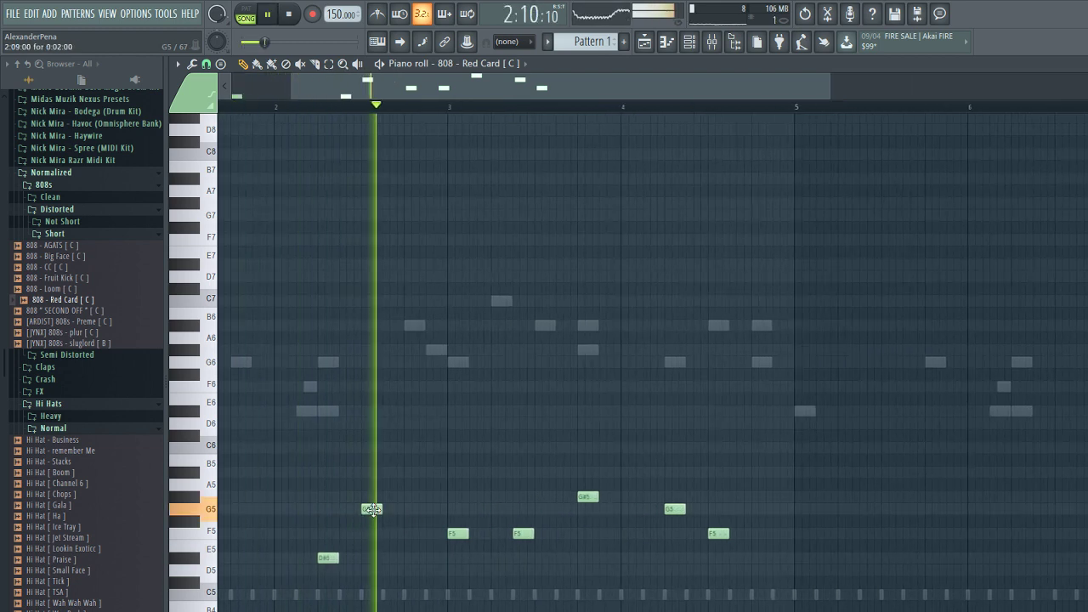
pyautogui.rightClick(383, 510)
pyautogui.click(434, 512)
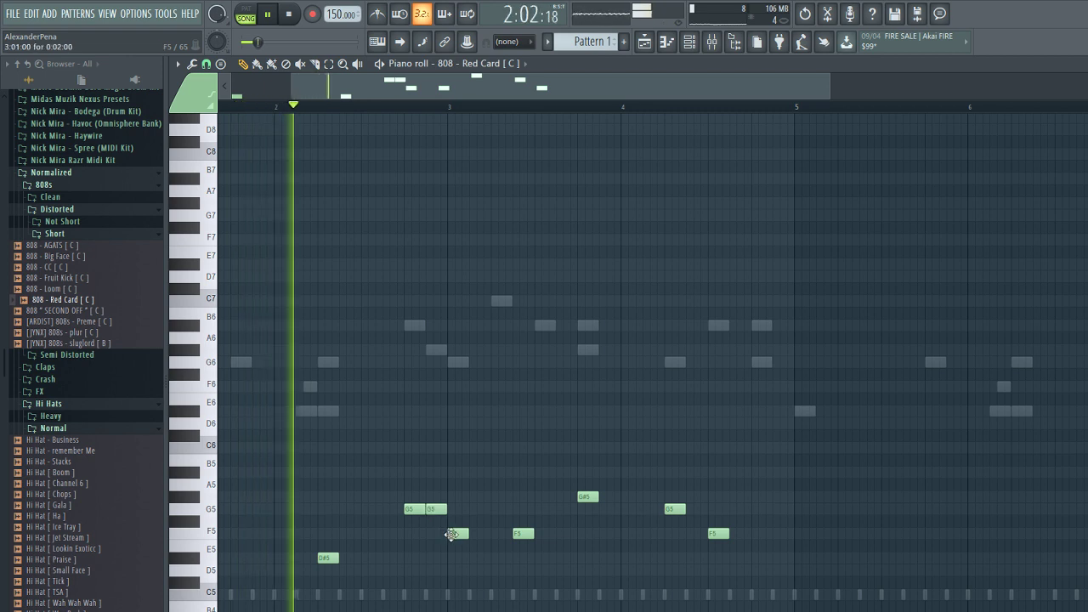
pyautogui.rightClick(454, 534)
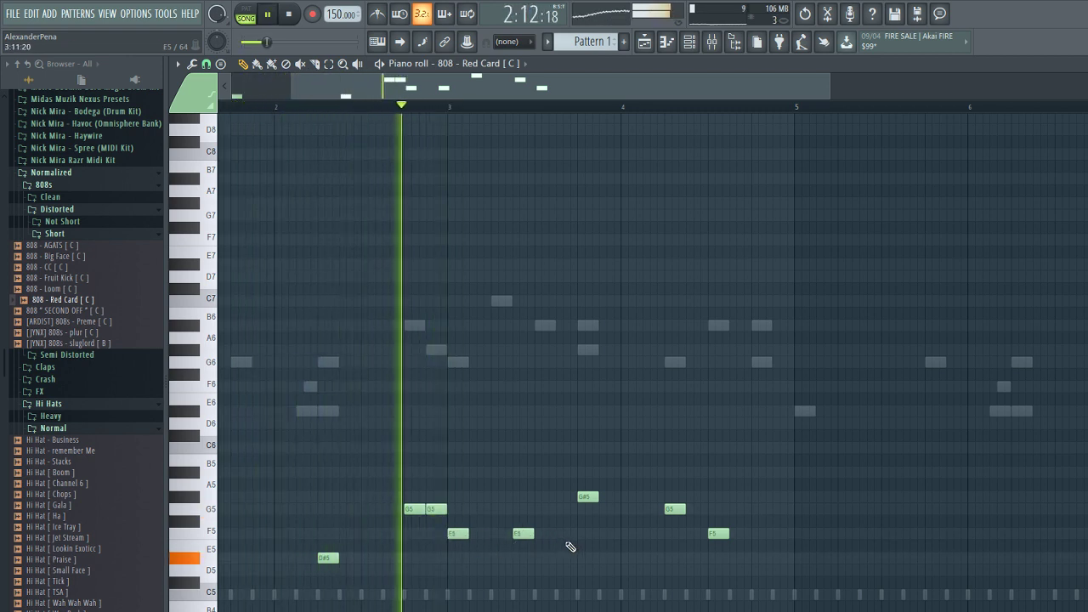
pyautogui.rightClick(587, 498)
pyautogui.press('space')
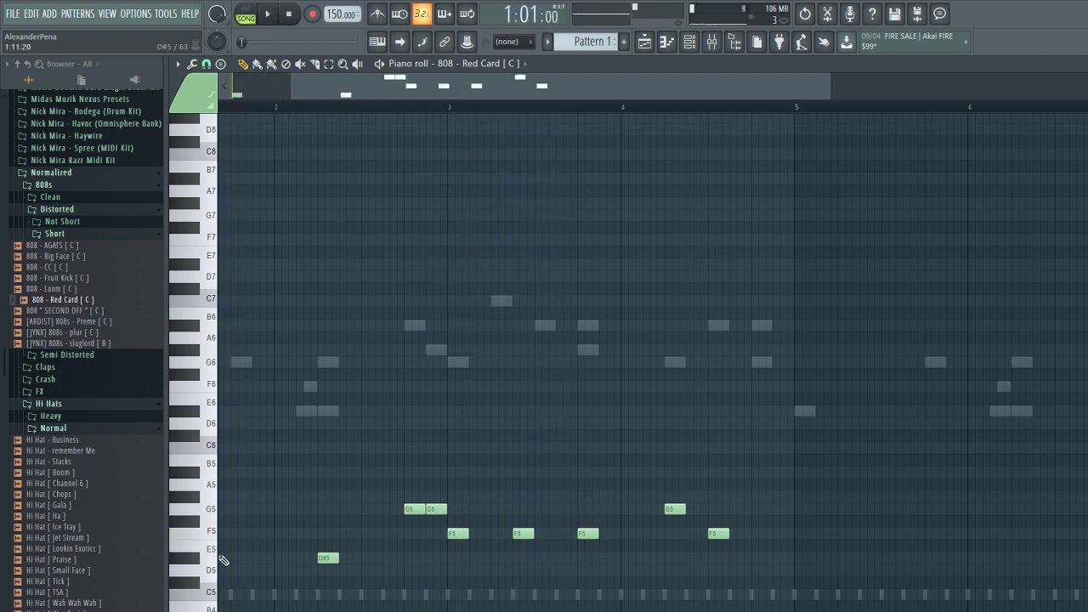
# Step: Play the pattern from bar 1 and add D#5 808 notes on bar 1 steps 7 and 13
pyautogui.moveTo(434, 92); pyautogui.dragTo(371, 96)
pyautogui.press('space')
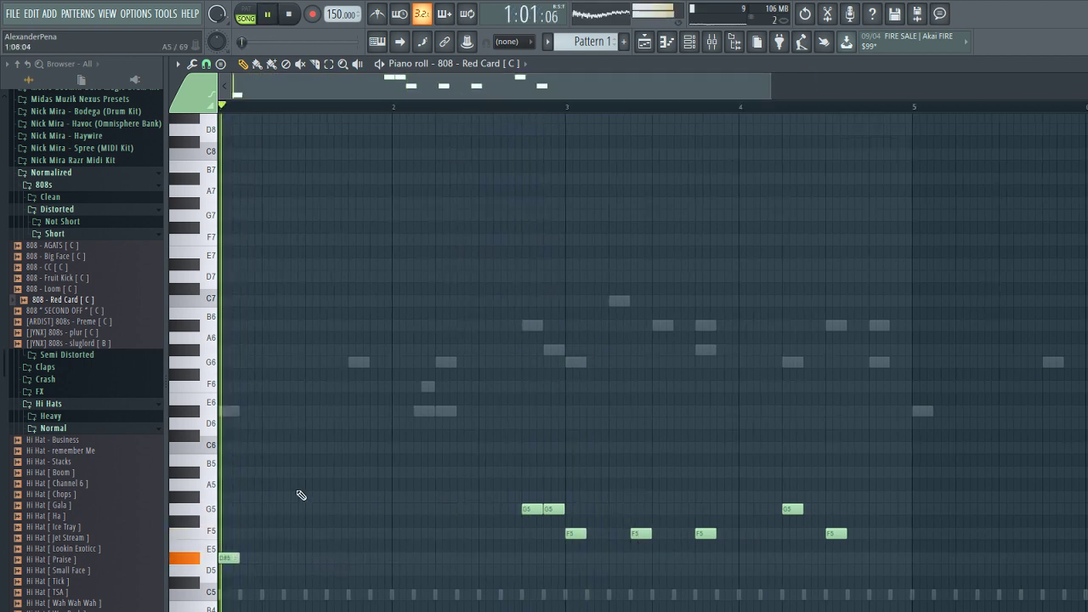
pyautogui.click(351, 559)
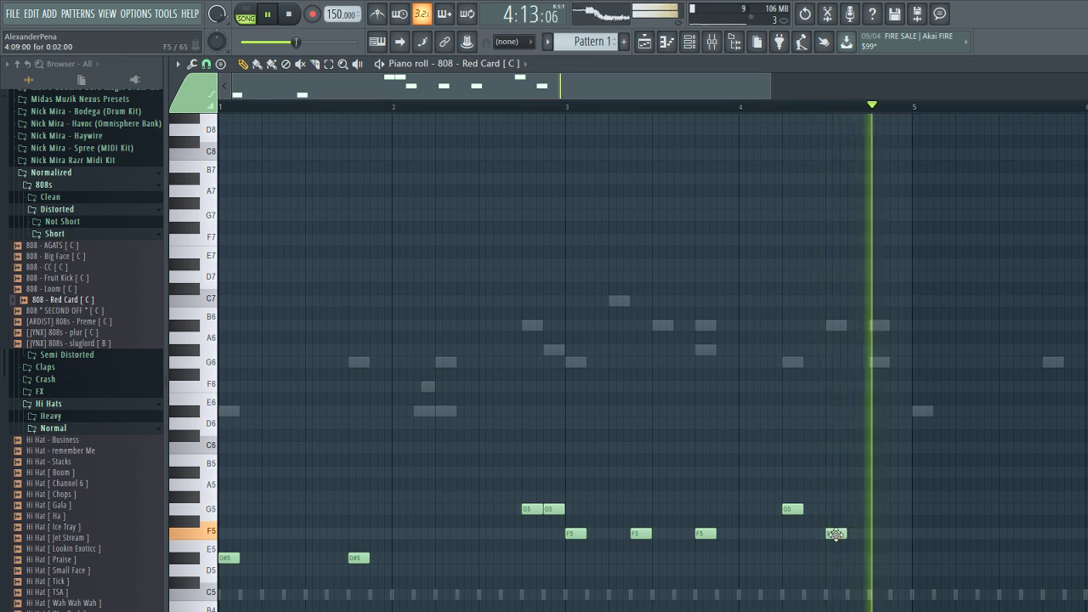
pyautogui.press('space')
pyautogui.press('space')
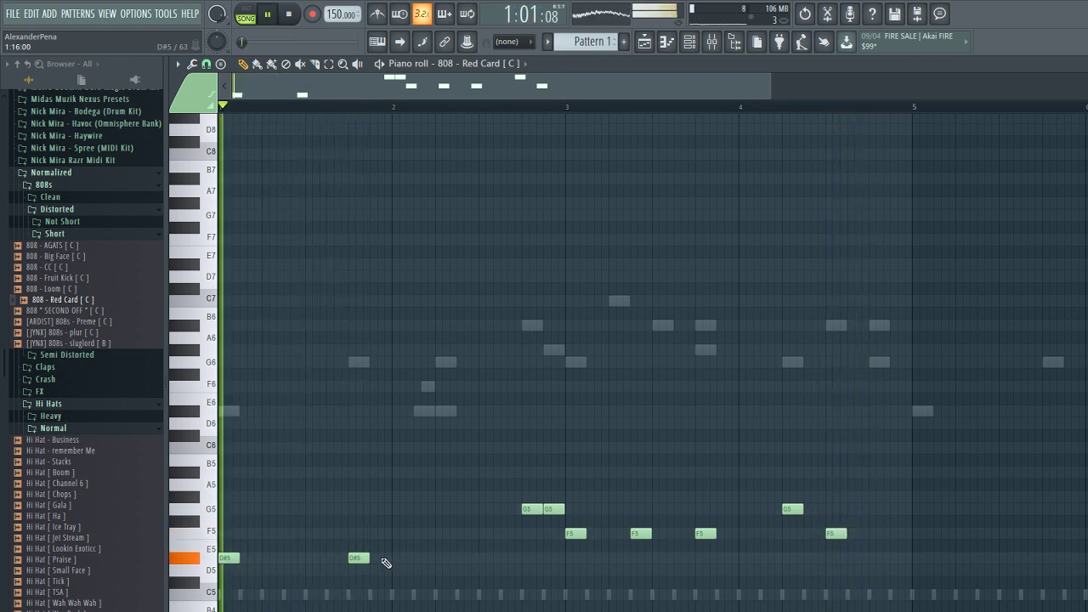
pyautogui.press('space')
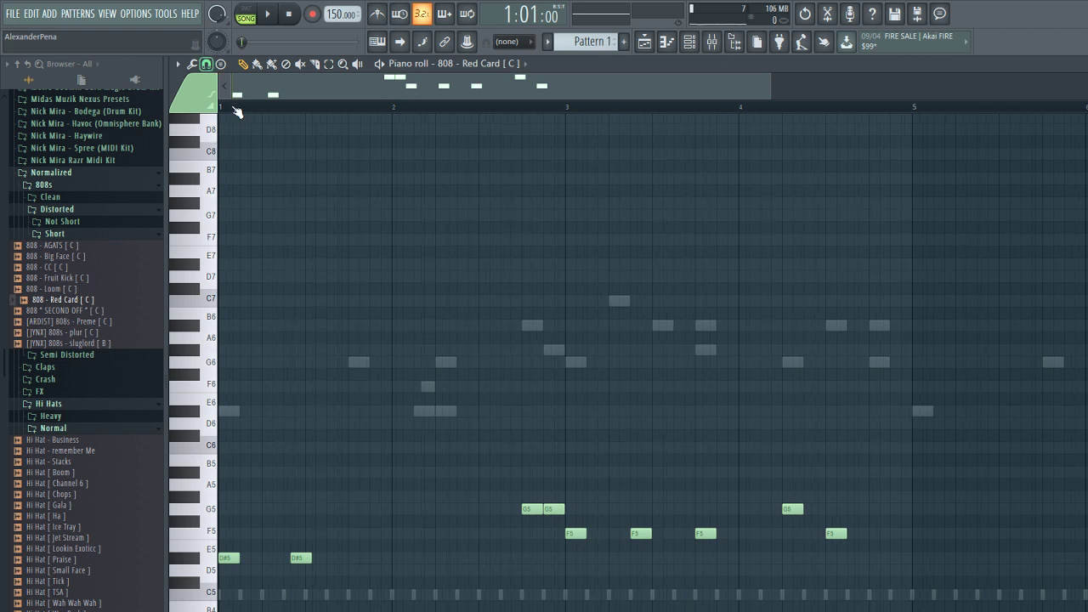
pyautogui.scroll(3, 329, 582)
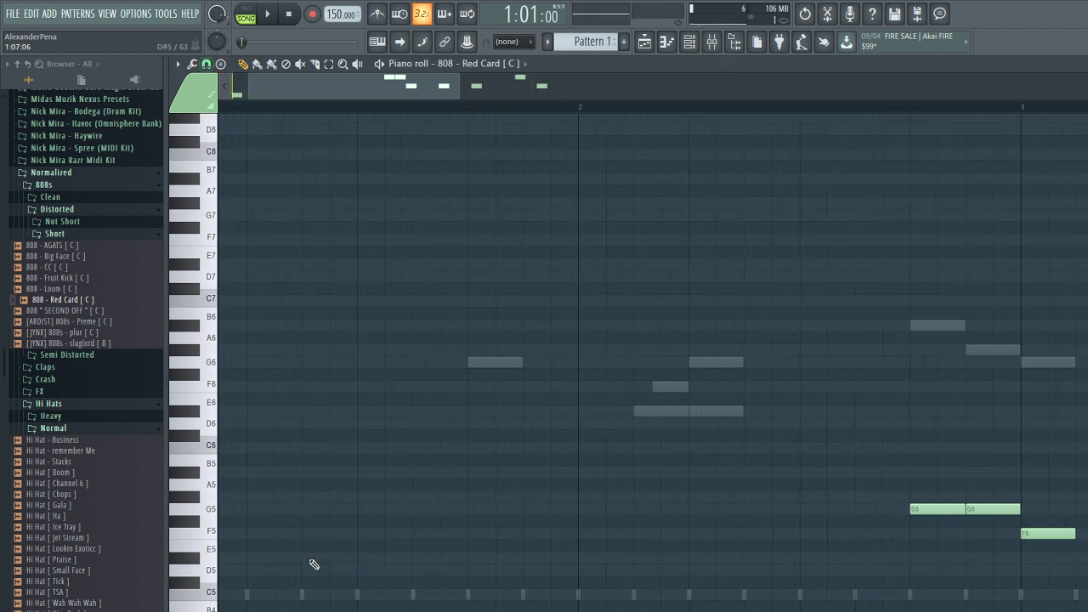
pyautogui.click(472, 559)
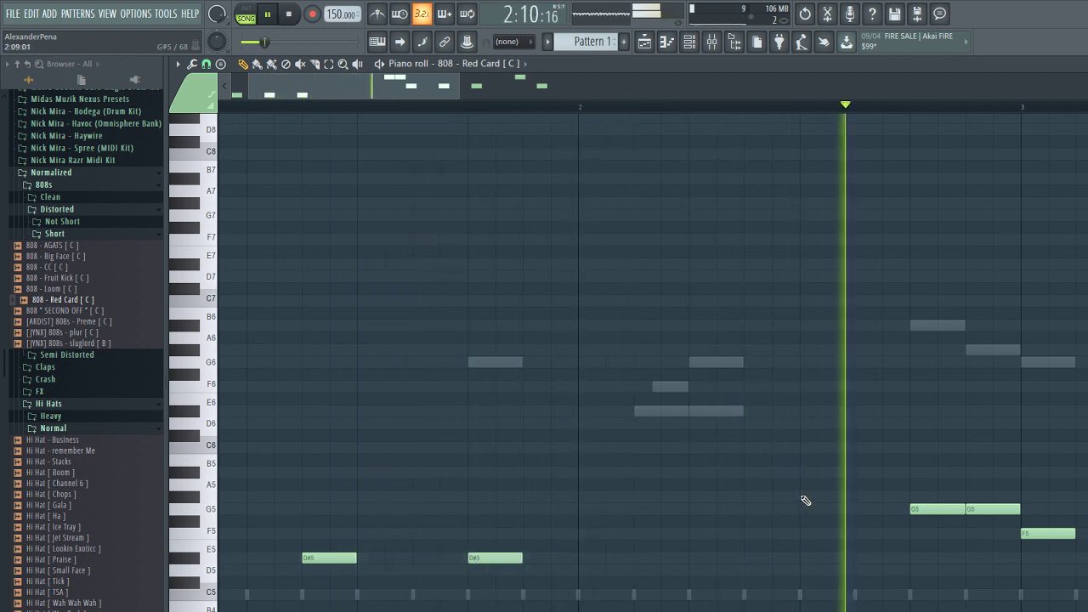
# Step: Delete the 808 notes in bars 2 and 3, and transpose the remaining ones up an octave
pyautogui.scroll(-2, 813, 508)
pyautogui.scroll(-2, 812, 511)
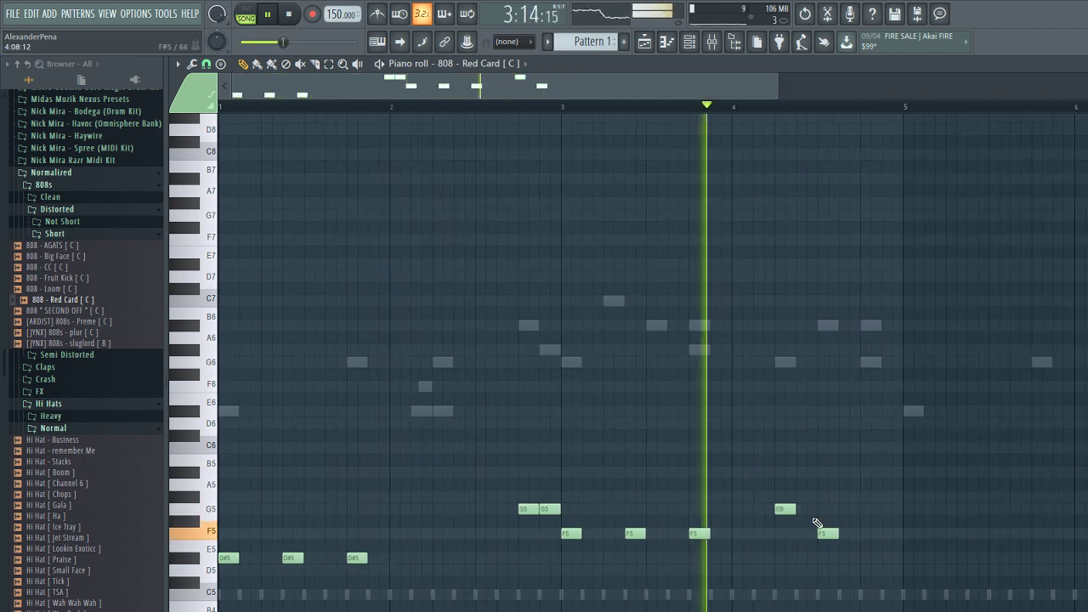
pyautogui.rightClick(700, 534)
pyautogui.rightClick(635, 534)
pyautogui.rightClick(571, 534)
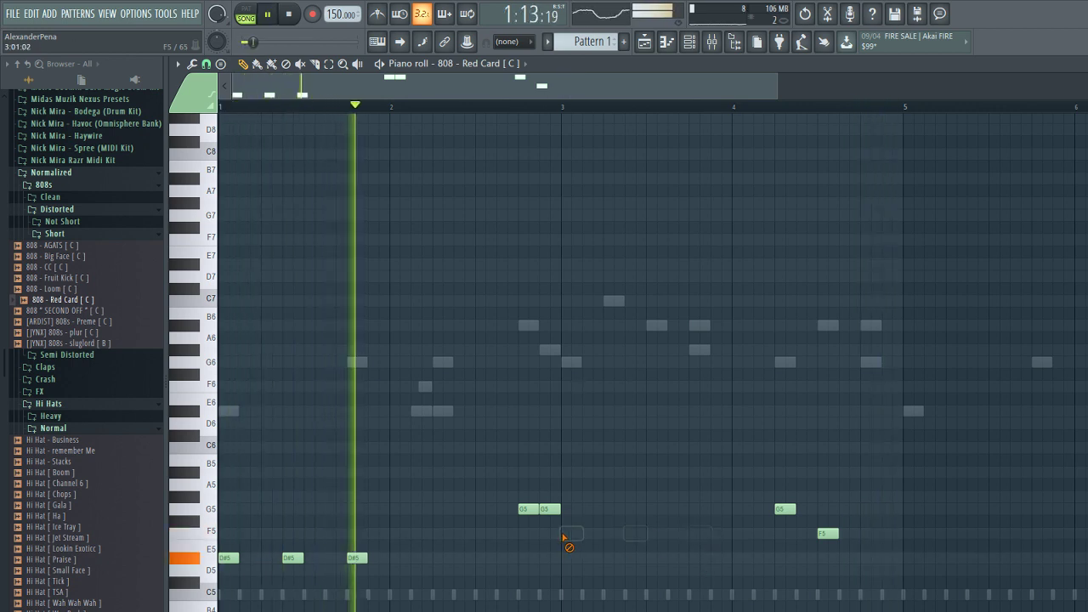
pyautogui.rightClick(550, 509)
pyautogui.press('space')
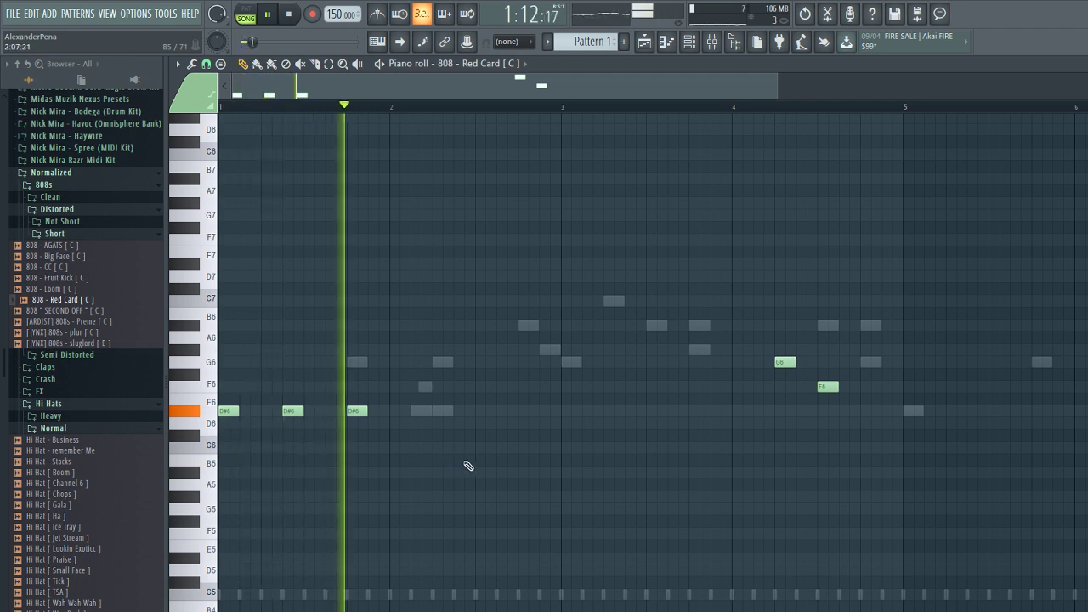
# Step: Place an A#6 808 note on bar 2 step 13 and a G6 on bar 3 step 1, restarting playback
pyautogui.click(528, 326)
pyautogui.click(571, 361)
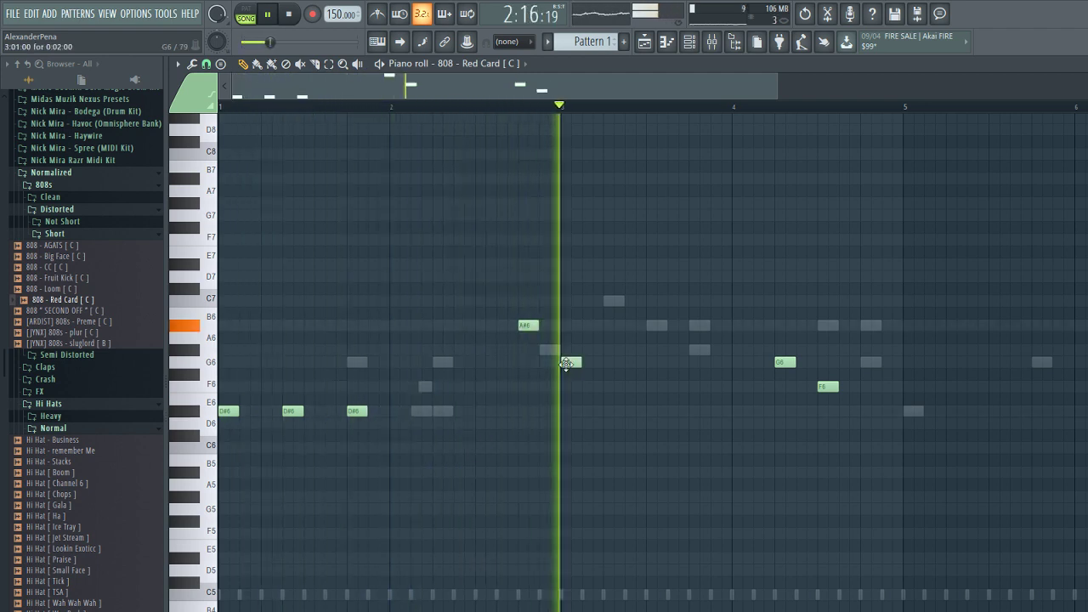
pyautogui.click(645, 362)
pyautogui.press('space')
pyautogui.rightClick(644, 364)
pyautogui.press('space')
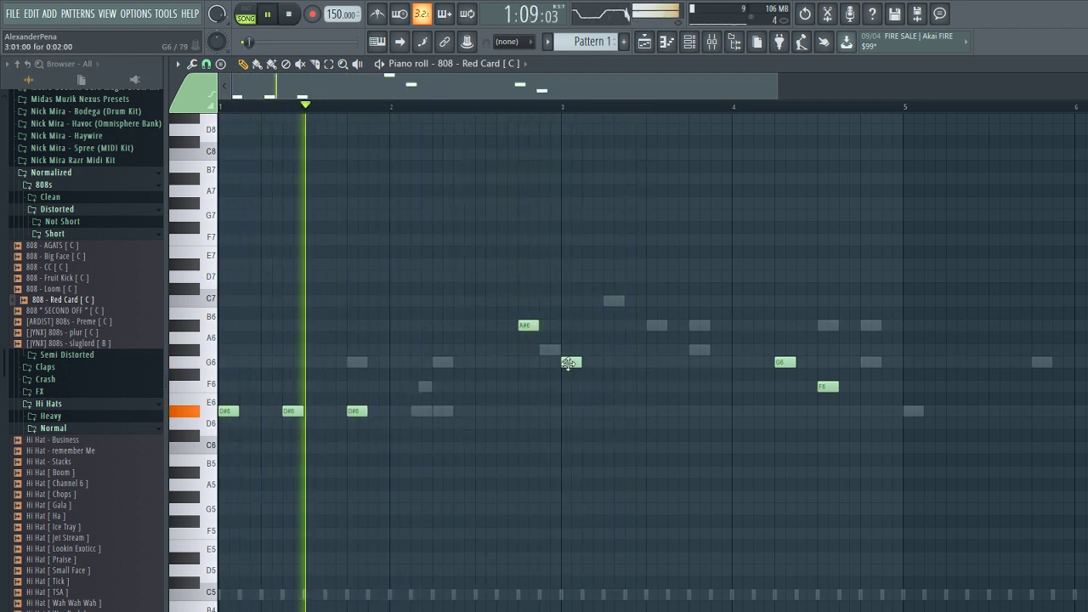
# Step: Lower the 808 note on bar 3 step 1 to D#6, and replace the bar 2 A#6 with G#6 on step 15
pyautogui.moveTo(569, 366); pyautogui.dragTo(568, 414)
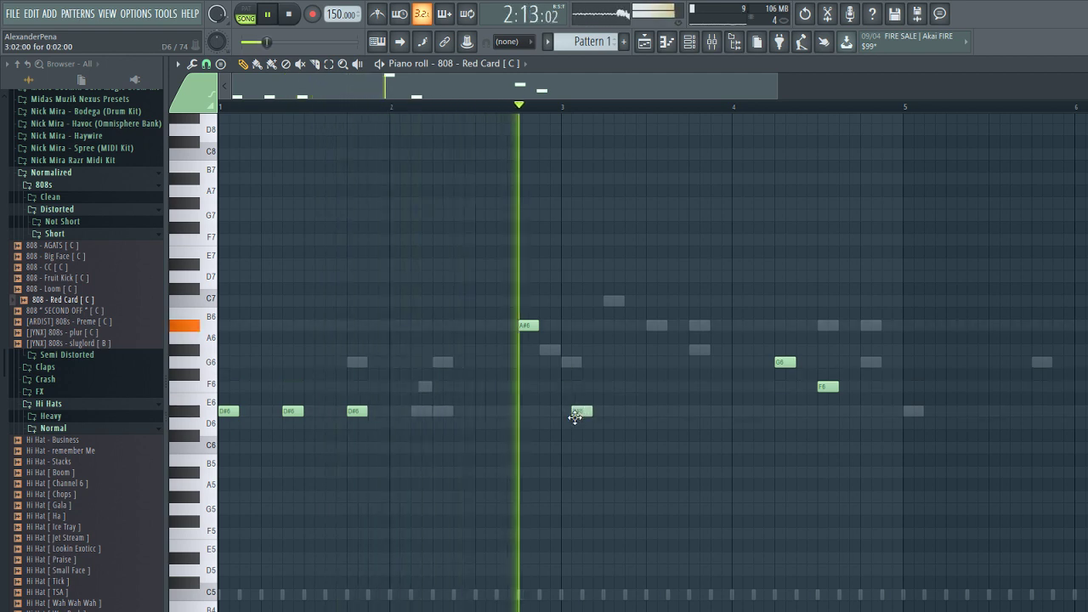
pyautogui.press('space')
pyautogui.press('space')
pyautogui.rightClick(525, 325)
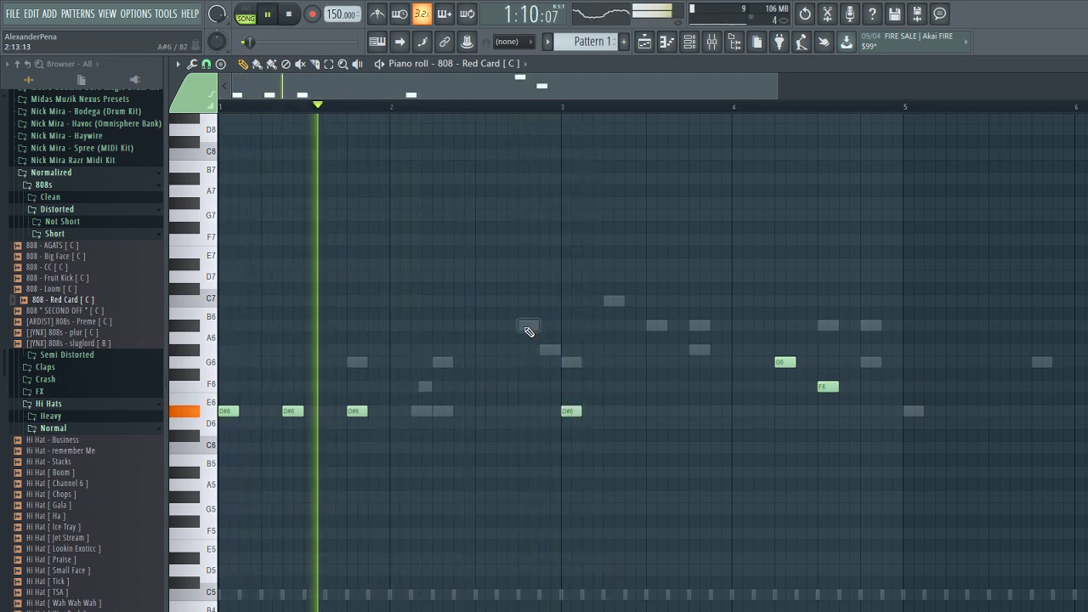
pyautogui.click(548, 350)
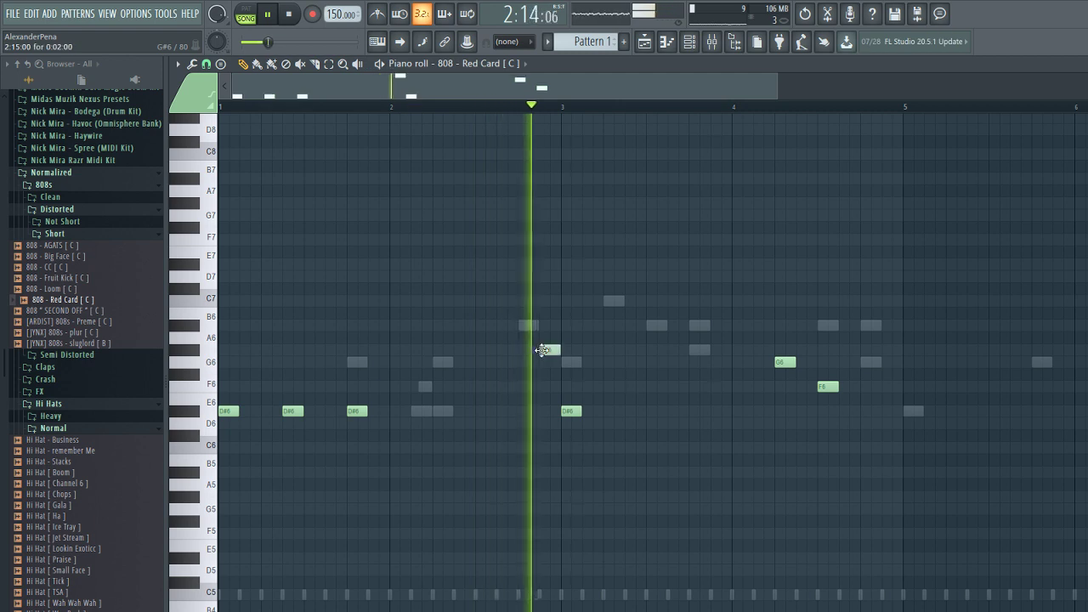
# Step: Add D#6 808 notes on bar 3 steps 7 and 13 and on bar 4 step 13
pyautogui.click(634, 411)
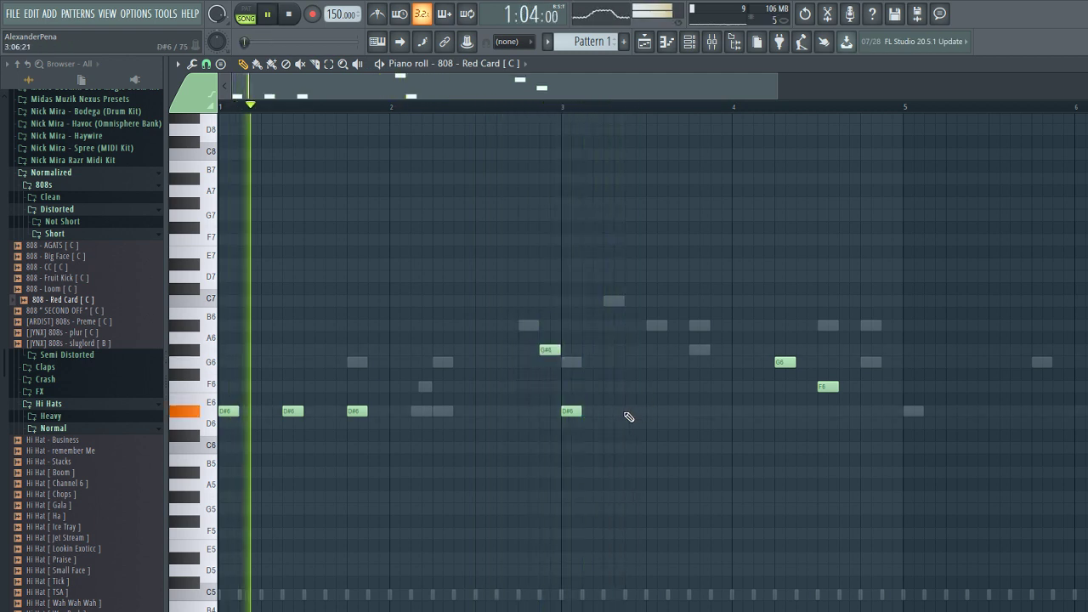
pyautogui.click(696, 413)
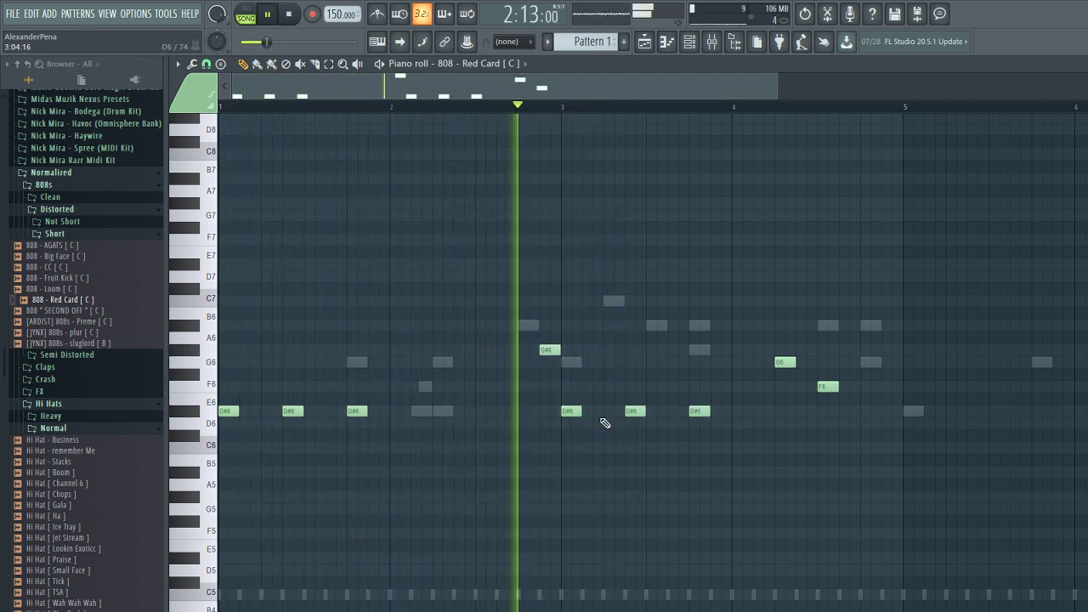
pyautogui.click(869, 412)
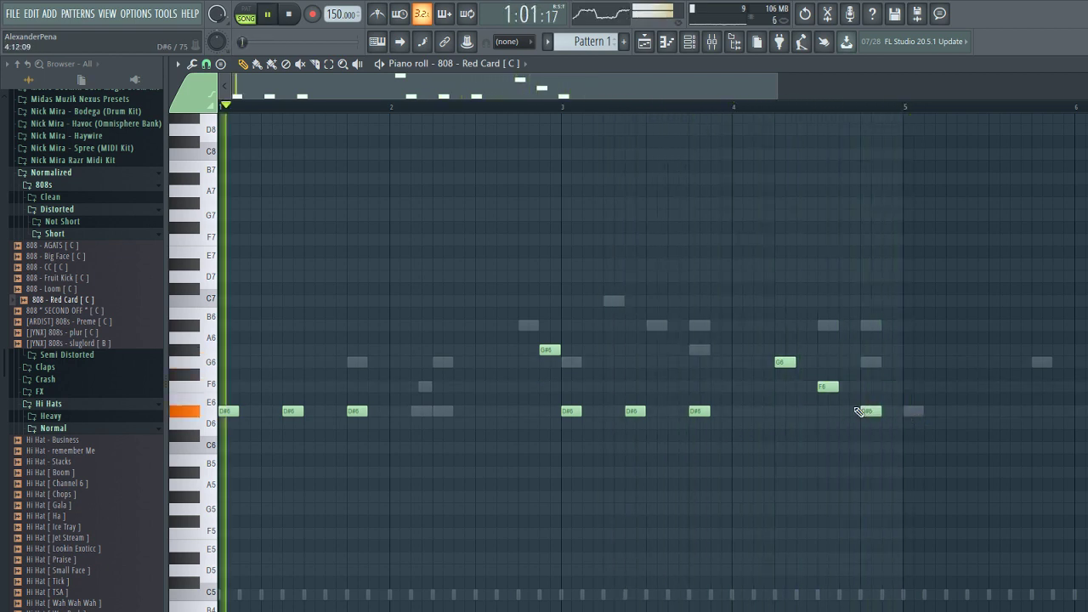
# Step: Replace the 808 notes in bar 4 with an A#6 on step 9 and a G6 on step 13
pyautogui.rightClick(825, 387)
pyautogui.rightClick(784, 364)
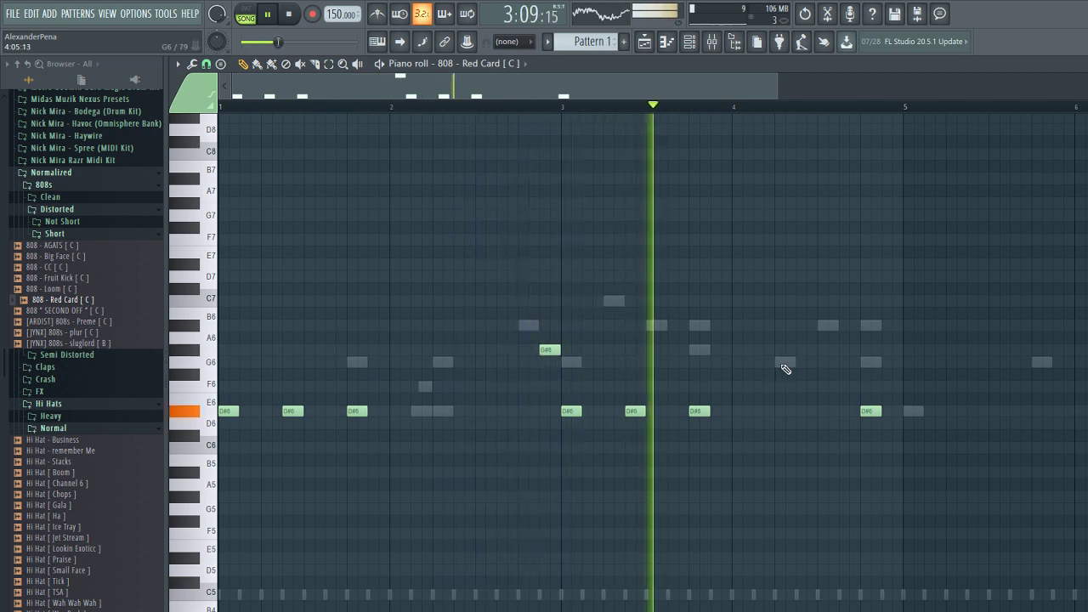
pyautogui.click(824, 324)
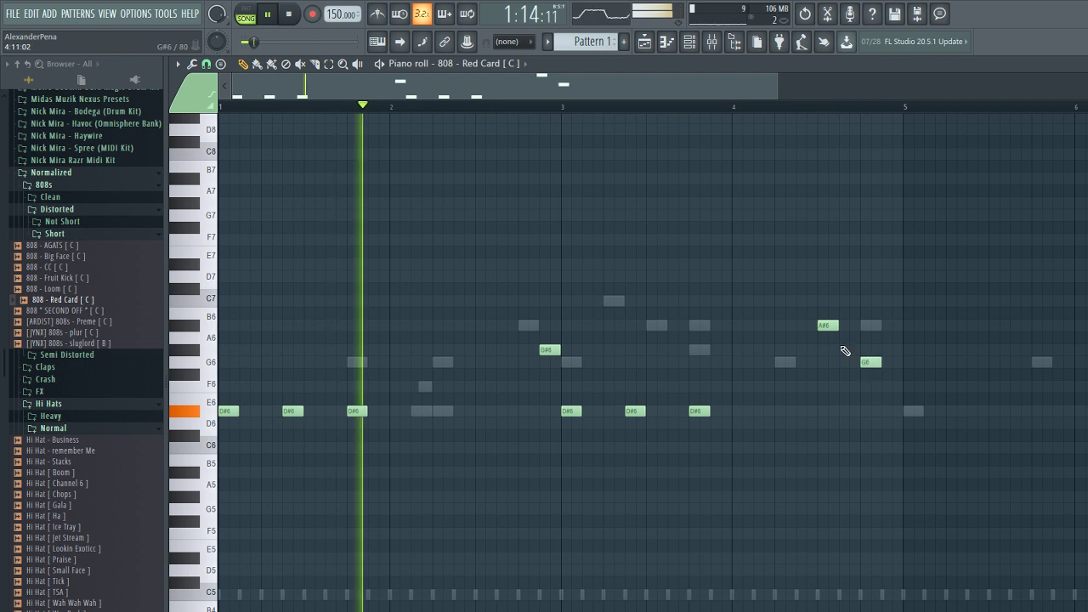
pyautogui.click(866, 362)
# Step: Shorten the G6 at the end of bar 4 to one step and repeat it on steps 14 and 15
pyautogui.scroll(3, 882, 361)
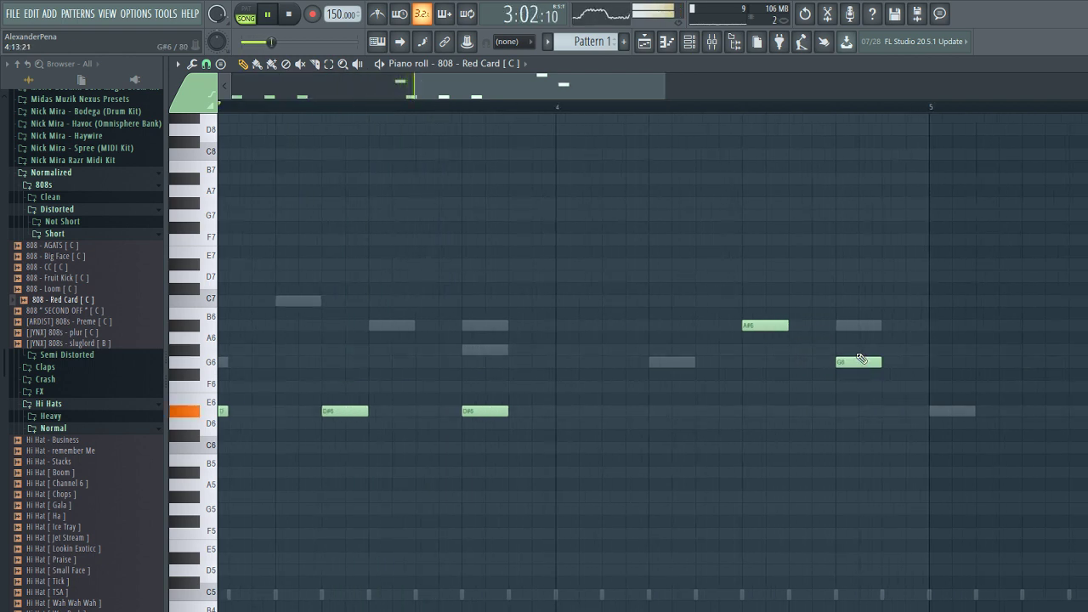
pyautogui.moveTo(880, 362); pyautogui.dragTo(860, 363)
pyautogui.click(867, 363)
pyautogui.click(893, 364)
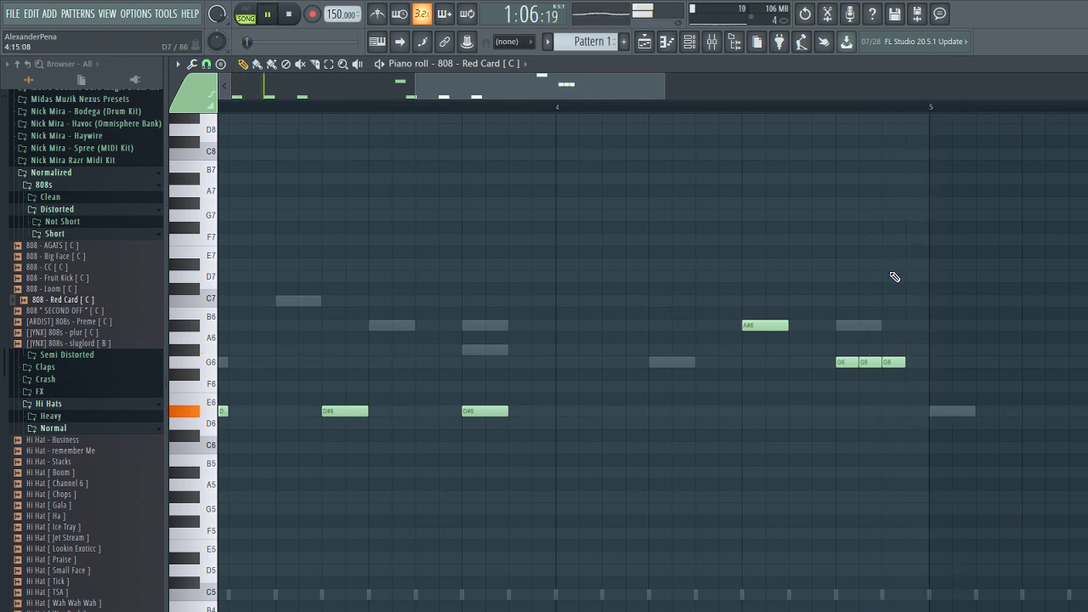
# Step: Duplicate the 808 line from bars 1–4 into bars 5–8 and clear the selection
pyautogui.scroll(-3, 902, 98)
pyautogui.moveTo(904, 104); pyautogui.dragTo(34, 162)
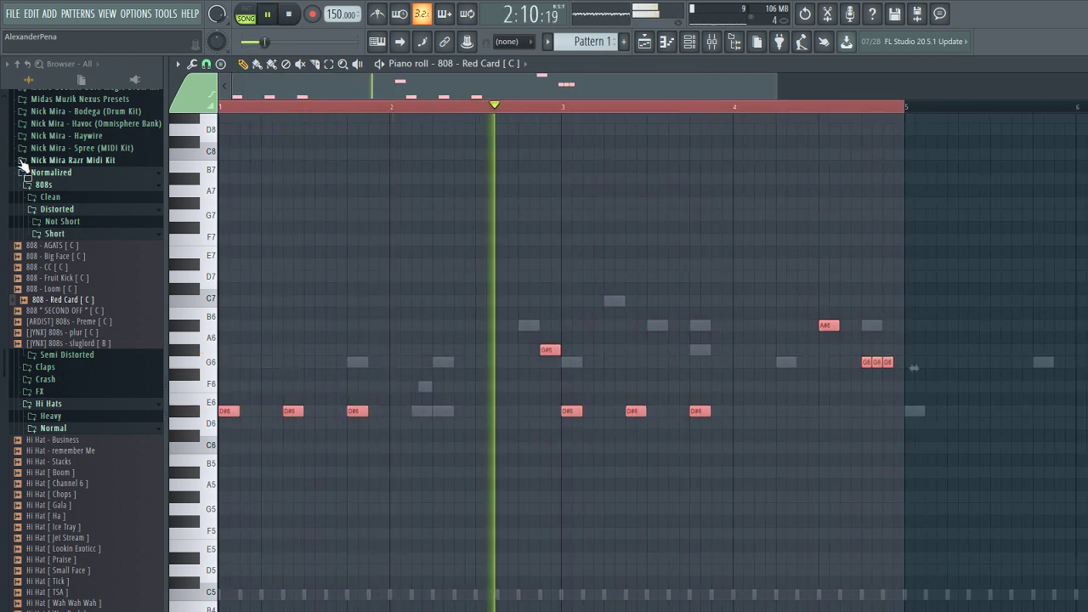
pyautogui.hotkey('ctrl', 'b')
pyautogui.keyDown('ctrl'); pyautogui.click(332, 274); pyautogui.keyUp('ctrl')
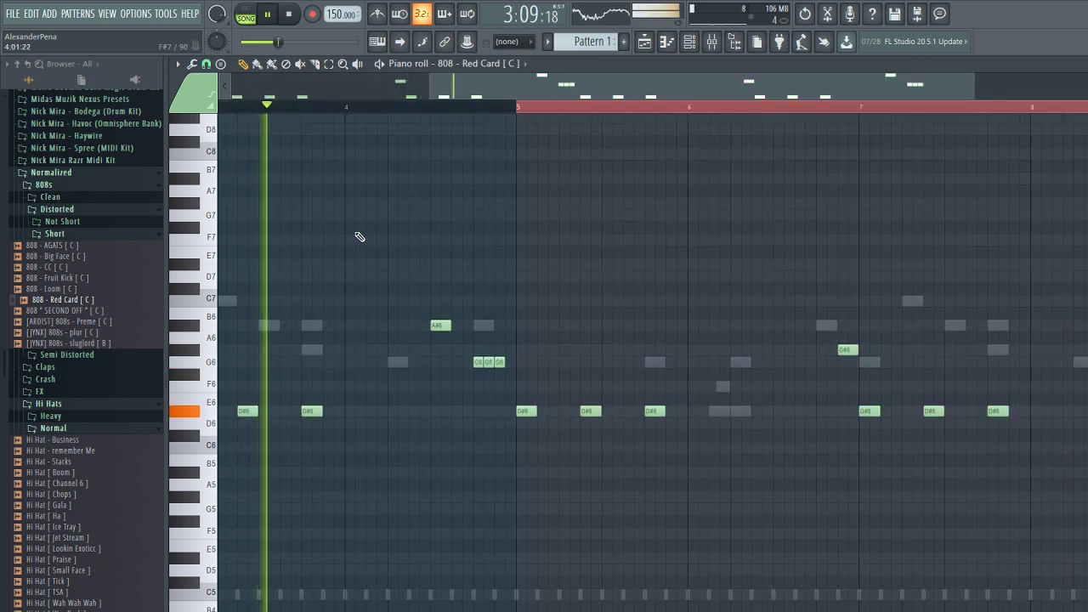
# Step: Play from bar 5, add short D#6 notes on bar 6 steps 5 and 7, and transpose the 808 line down an octave
pyautogui.keyDown('ctrl'); pyautogui.click(535, 108); pyautogui.keyUp('ctrl')
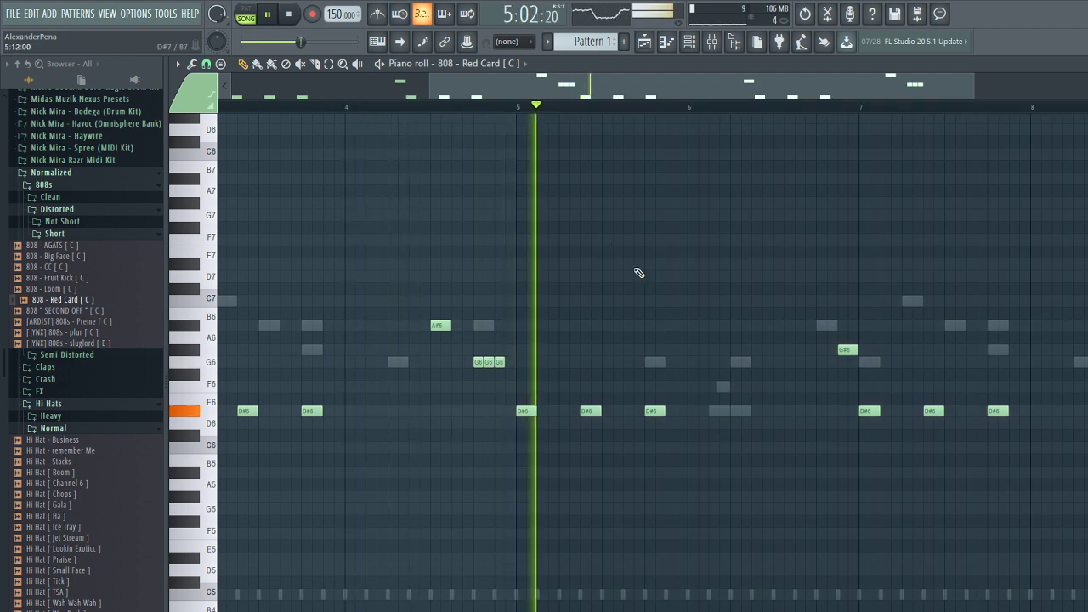
pyautogui.click(736, 413)
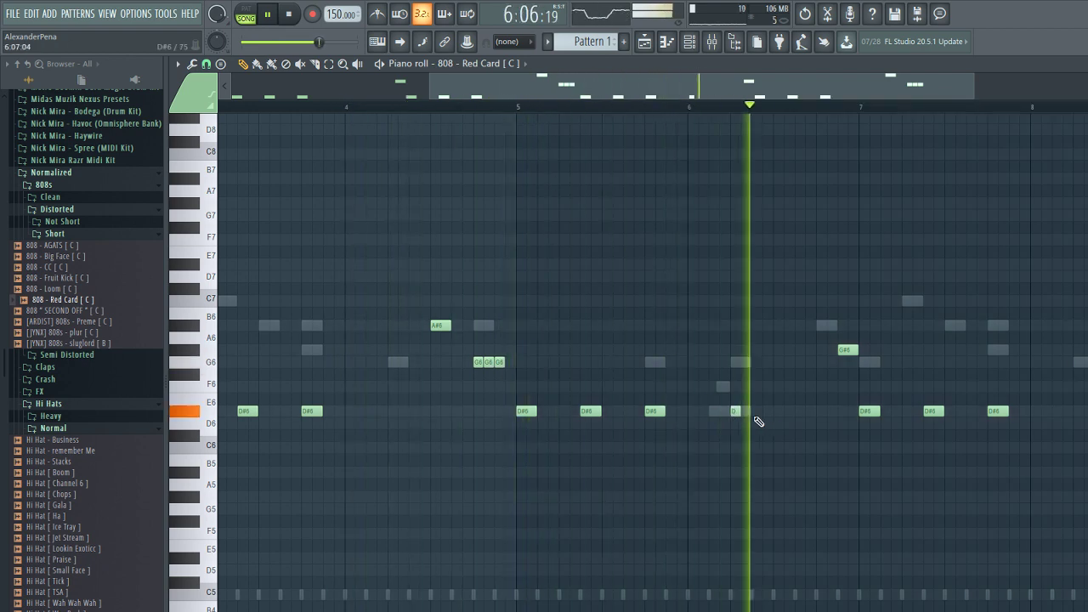
pyautogui.press('space')
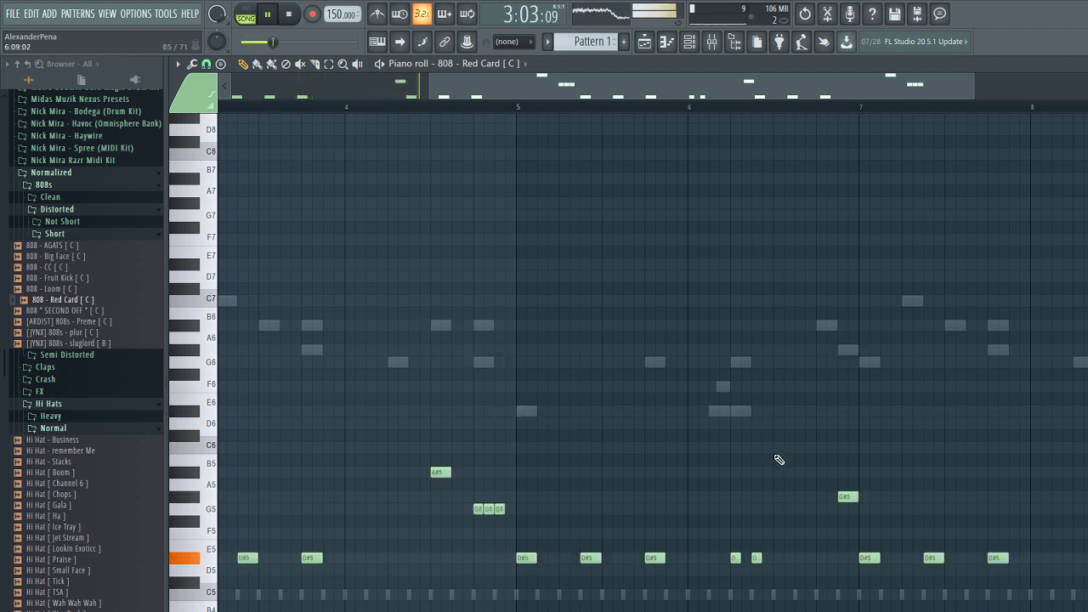
# Step: Add short G#5 notes on bar 2 step 13 and bar 6 steps 13 and 14, and D#5 on bar 8 step 5 and A#5 on step 11
pyautogui.scroll(-2, 427, 535)
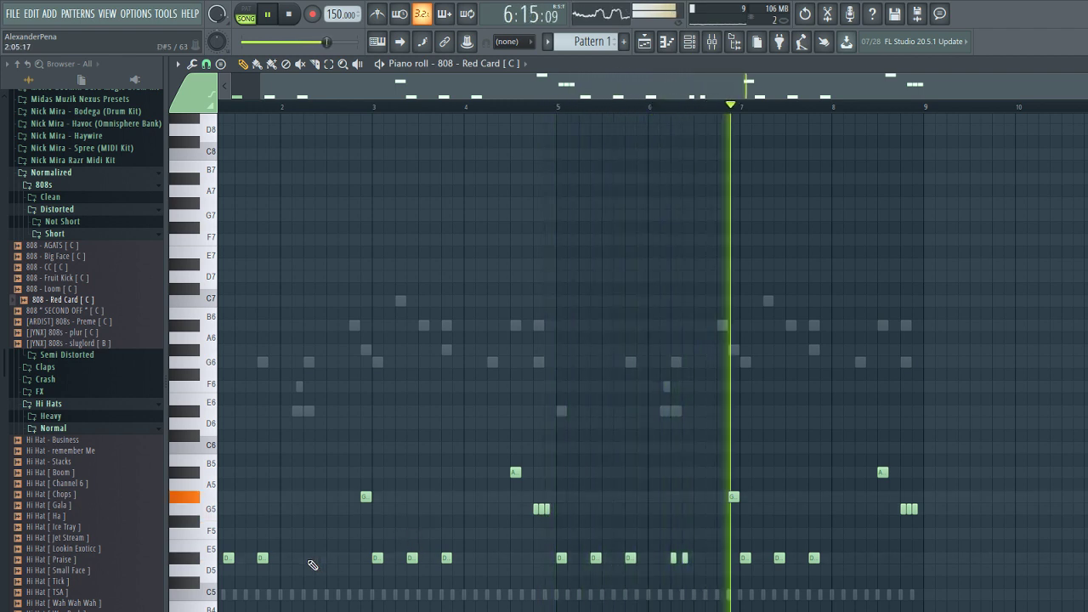
pyautogui.click(353, 497)
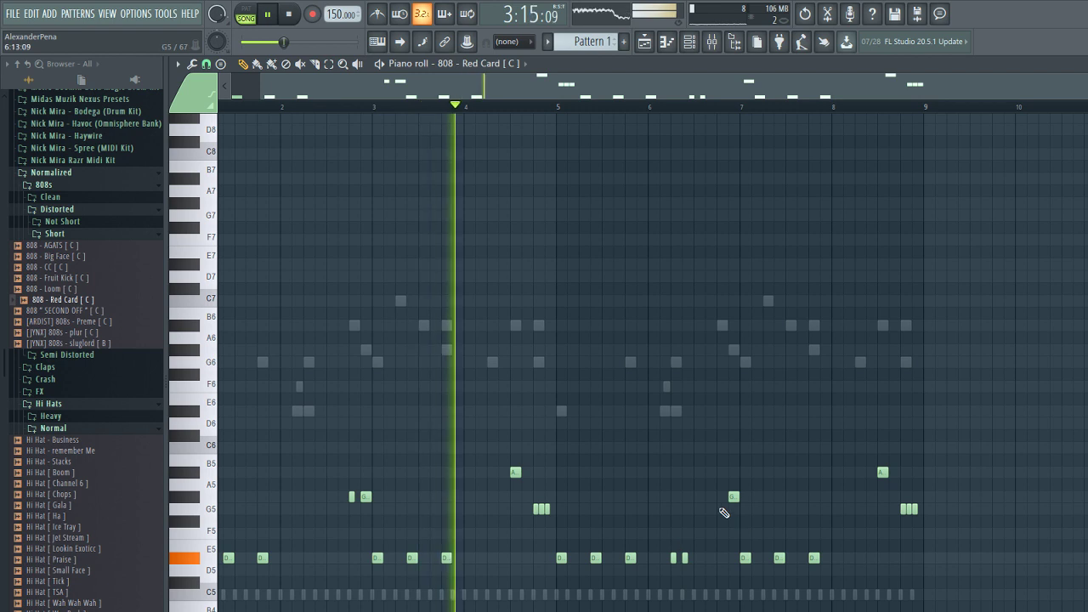
pyautogui.scroll(3, 715, 552)
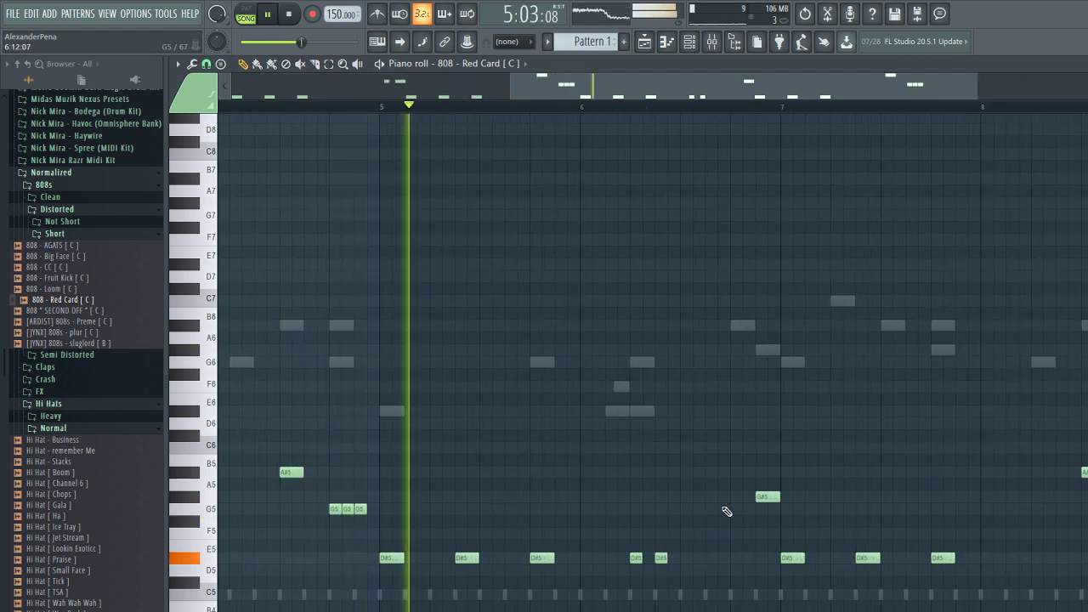
pyautogui.click(737, 497)
pyautogui.click(749, 498)
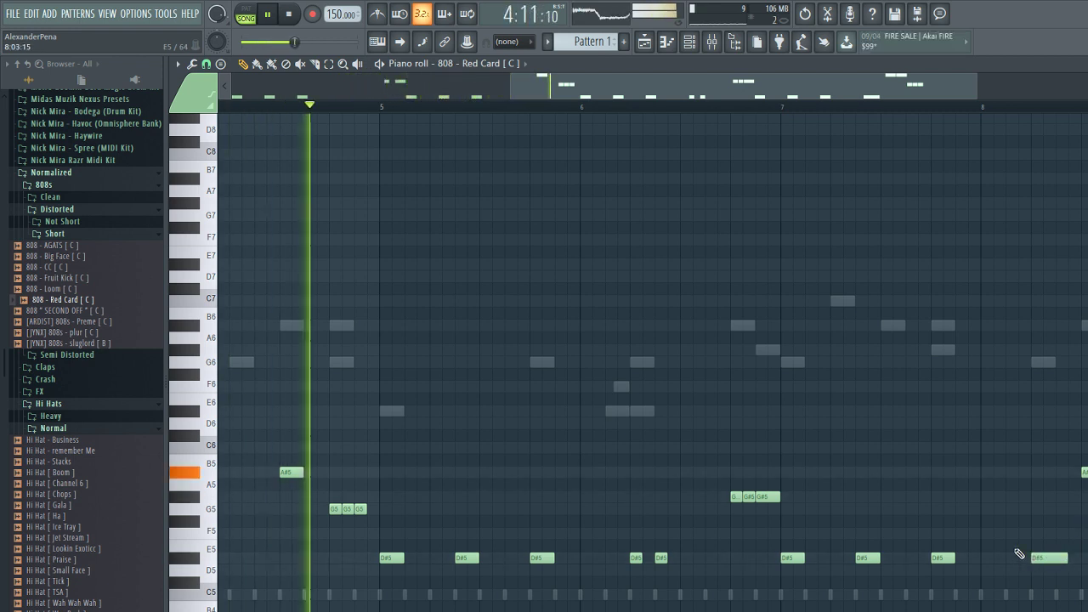
pyautogui.scroll(-2, 975, 500)
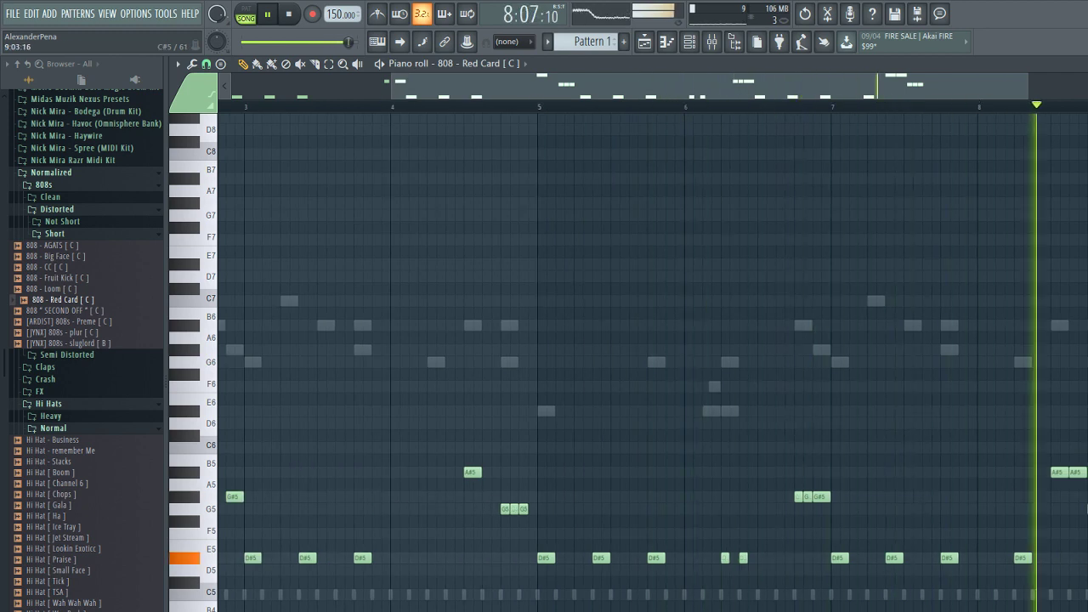
# Step: Select all the 808 notes and delete the D#5 on bar 1 step 7
pyautogui.moveTo(1014, 558); pyautogui.dragTo(7, 279)
pyautogui.keyDown('ctrl'); pyautogui.rightClick(286, 550); pyautogui.keyUp('ctrl')
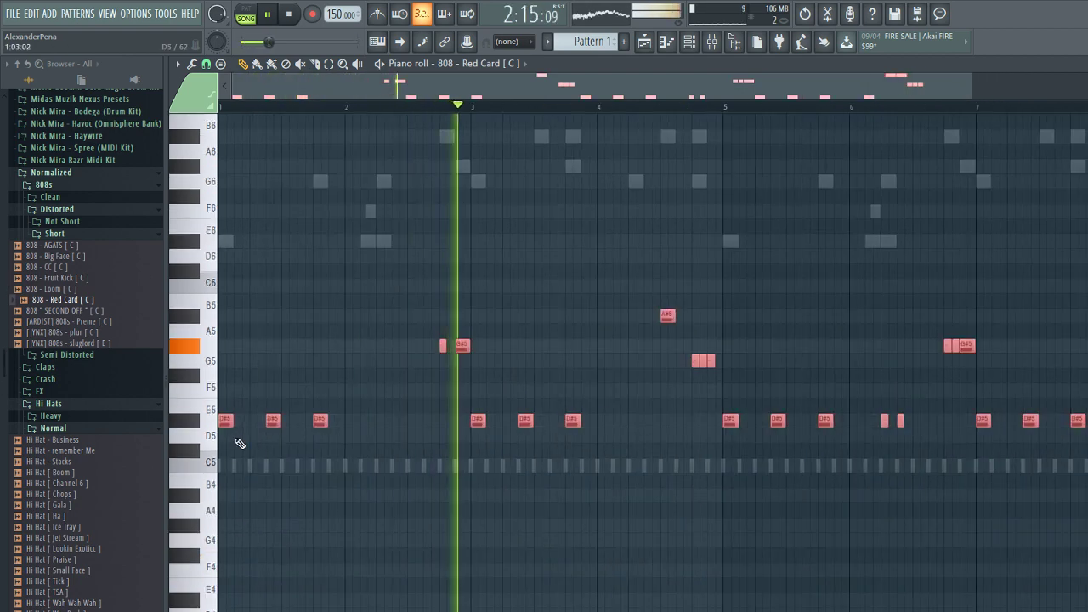
pyautogui.scroll(3, 246, 438)
pyautogui.rightClick(308, 420)
pyautogui.scroll(-2, 348, 466)
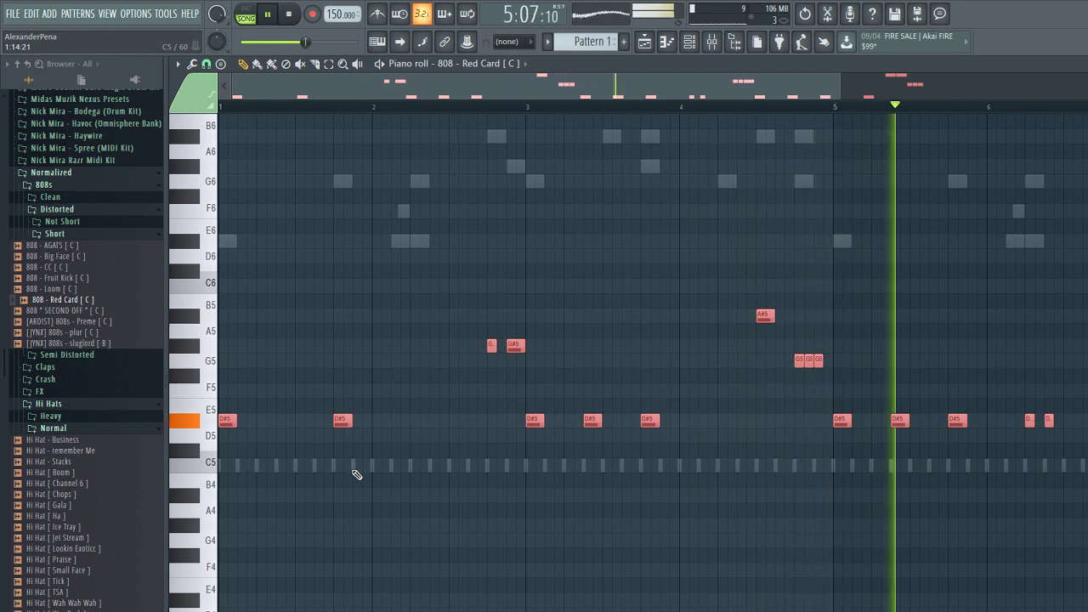
# Step: Find Kick (Party) in the Kick folder of TheLabcook Plug Kit Vol. 1 and add it as a new channel
pyautogui.press('F6')
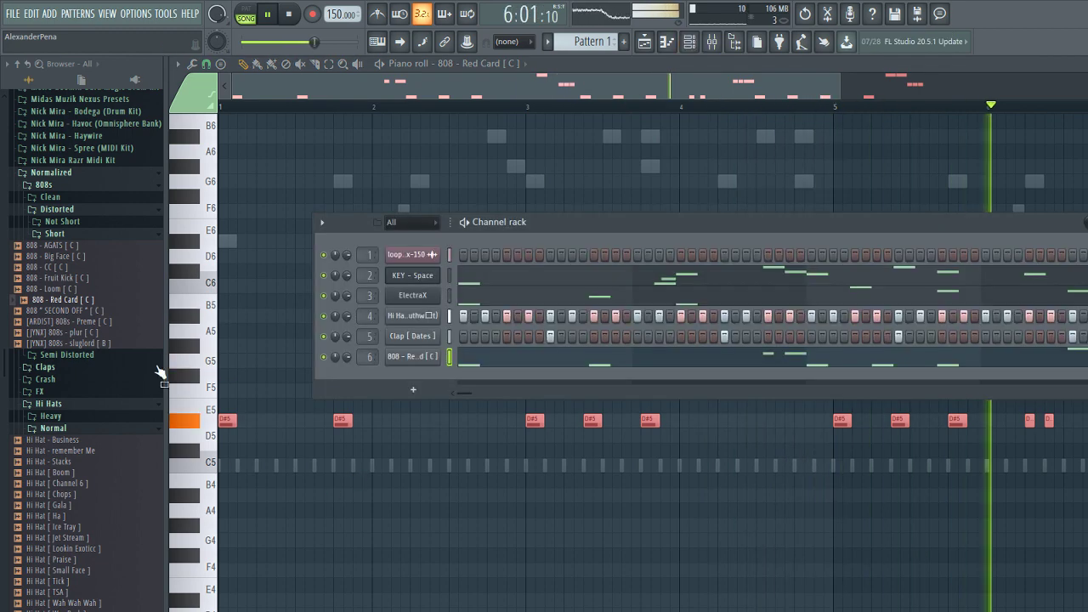
pyautogui.click(57, 211)
pyautogui.scroll(-8, 54, 336)
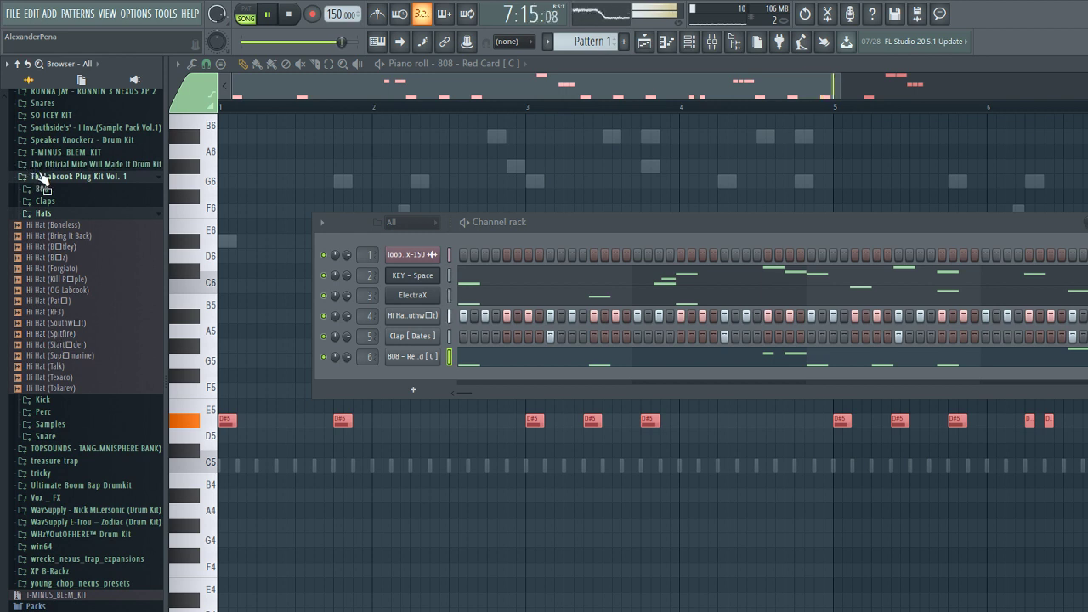
pyautogui.click(41, 177)
pyautogui.click(71, 374)
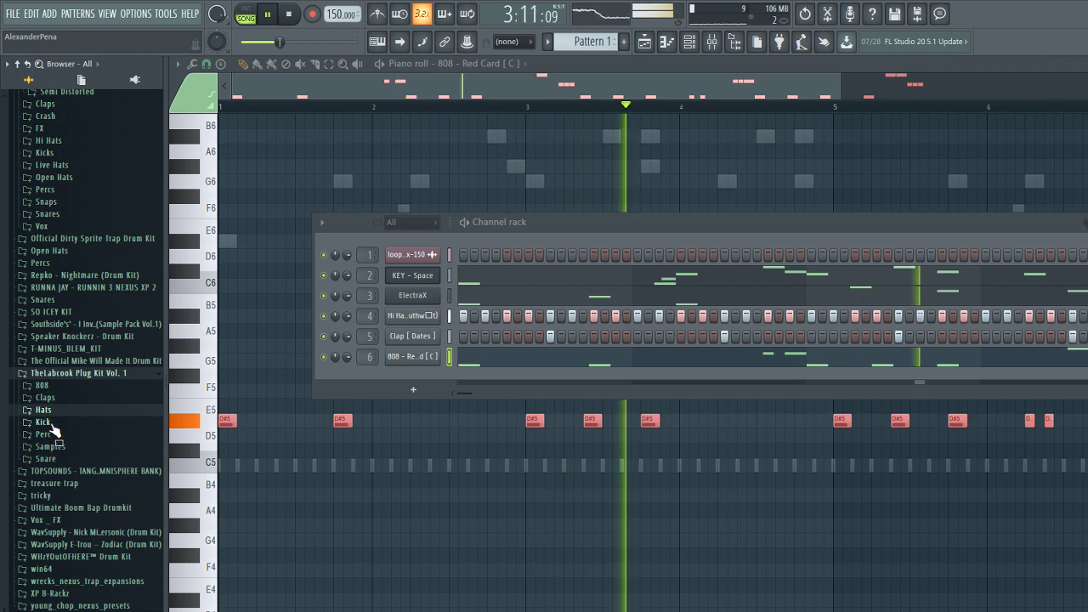
pyautogui.click(44, 423)
pyautogui.click(56, 490)
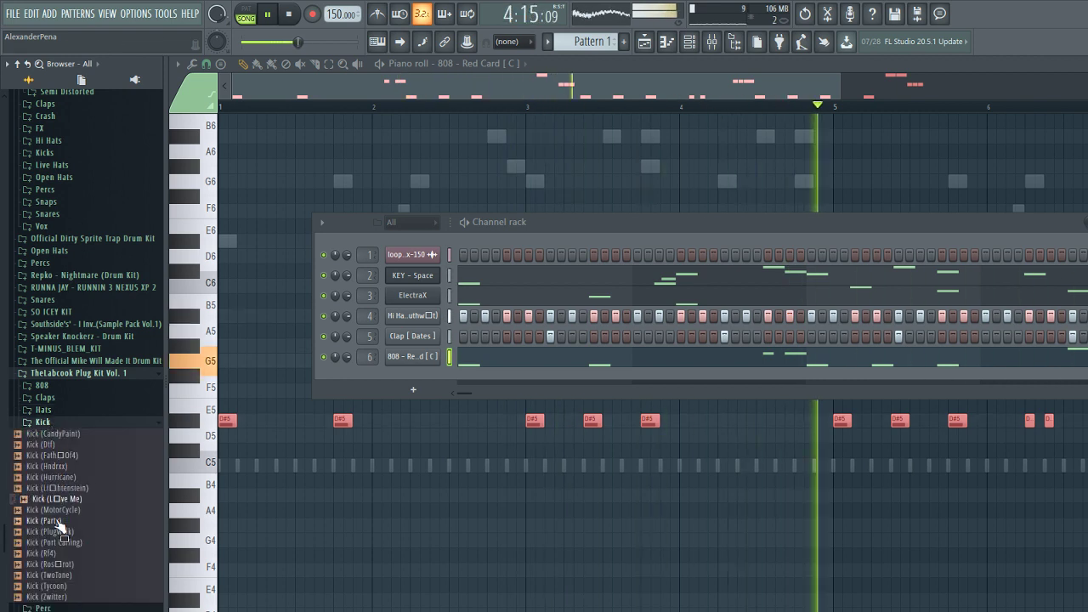
pyautogui.click(51, 520)
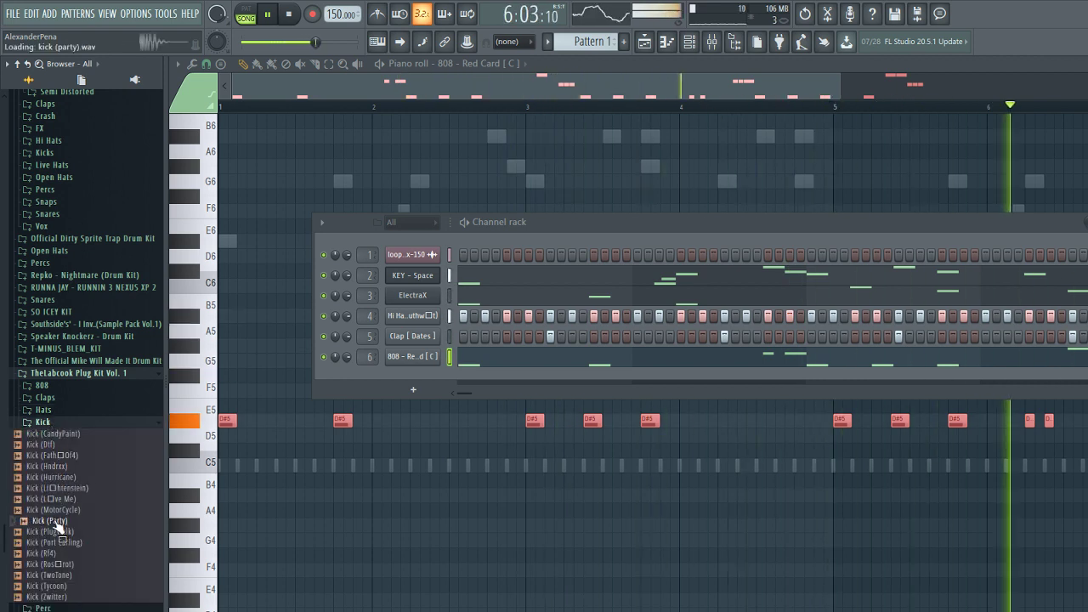
pyautogui.moveTo(399, 368); pyautogui.dragTo(372, 375)
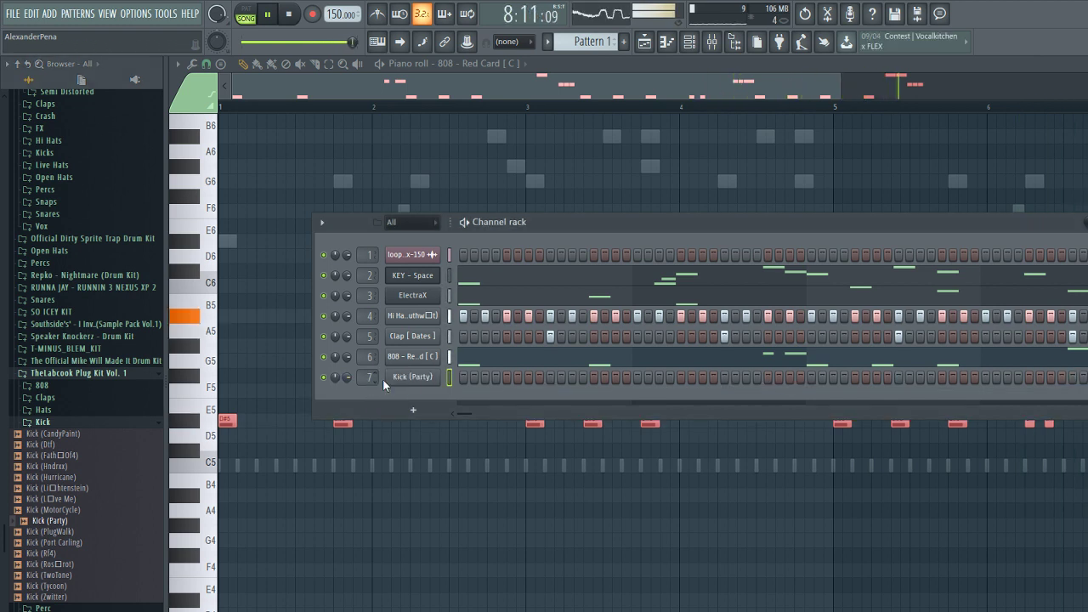
# Step: Paste the copied 808 notes into the Kick (Party) piano roll, aligned to the start of bar 1
pyautogui.press('F7')
pyautogui.hotkey('ctrl', 'v')
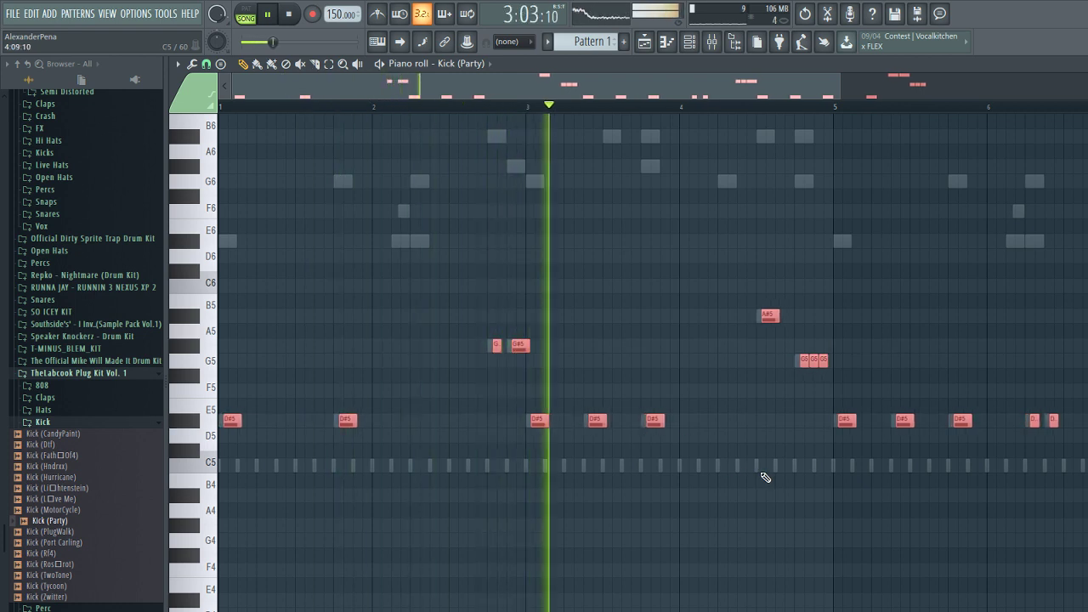
pyautogui.scroll(-3, 752, 473)
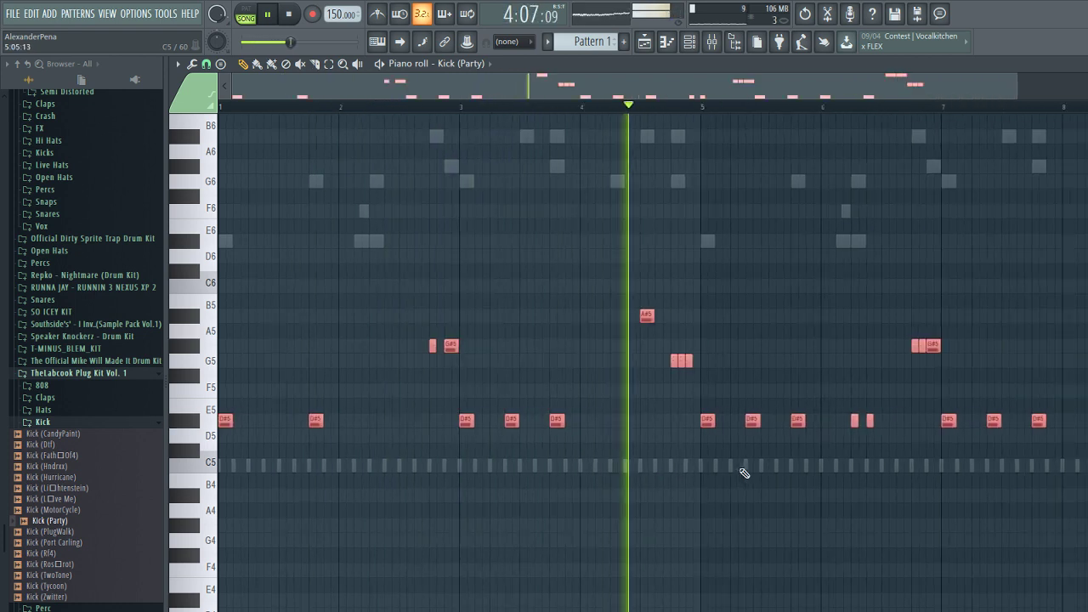
# Step: Select all the pasted D#5 kick notes across the eight bars and lower them to C5
pyautogui.keyDown('ctrl'); pyautogui.moveTo(921, 420); pyautogui.dragTo(52, 416); pyautogui.keyUp('ctrl')
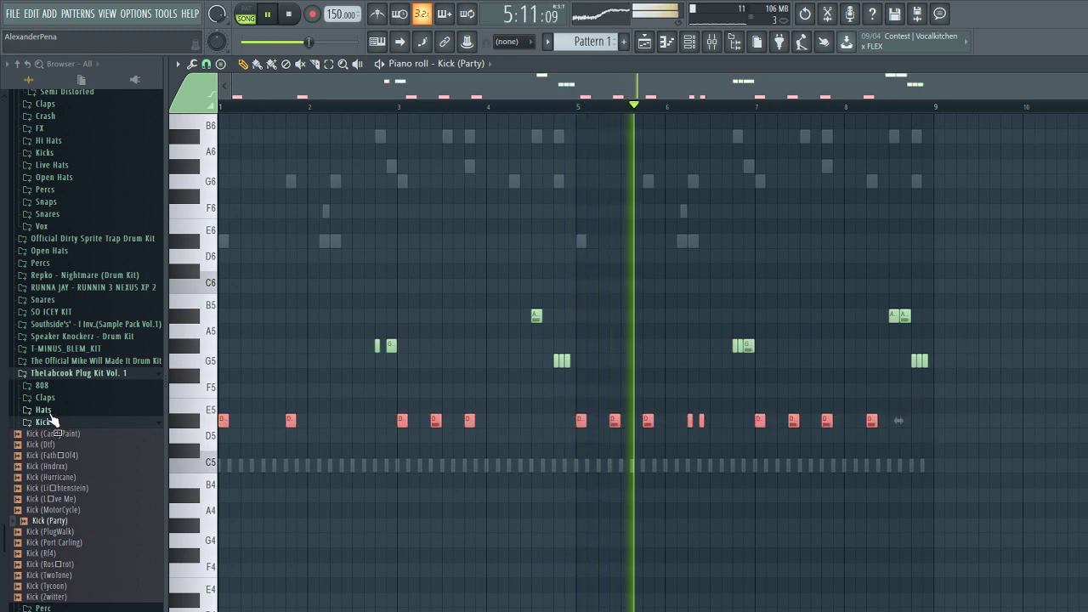
pyautogui.hotkey('shift', 'Down')
pyautogui.hotkey('shift', 'Down')
pyautogui.hotkey('shift', 'Down')
# Step: Select the G#5 kick notes in bars 2 and 6 and transpose them to C5
pyautogui.keyDown('ctrl'); pyautogui.moveTo(803, 329); pyautogui.dragTo(192, 343); pyautogui.keyUp('ctrl')
pyautogui.hotkey('ctrl', 'Down')
pyautogui.hotkey('shift', 'Up')
pyautogui.hotkey('shift', 'Up')
pyautogui.hotkey('shift', 'Up')
pyautogui.hotkey('shift', 'Up')
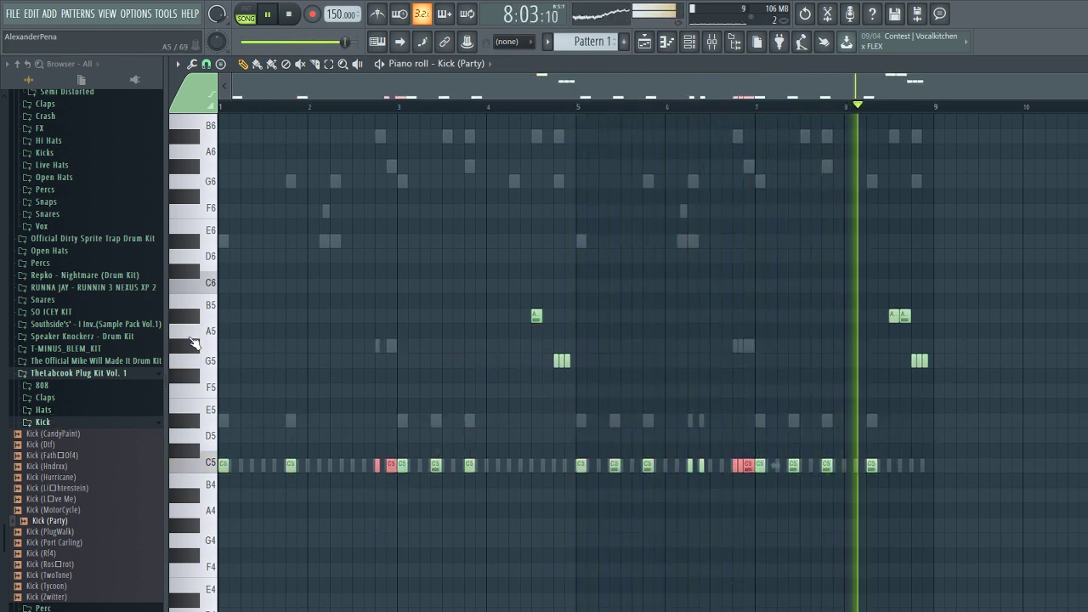
# Step: Select the A#5 kick notes in bars 4 and 8 and transpose them to C5
pyautogui.keyDown('ctrl'); pyautogui.moveTo(964, 292); pyautogui.dragTo(444, 331); pyautogui.keyUp('ctrl')
pyautogui.hotkey('ctrl', 'Down')
pyautogui.hotkey('shift', 'Up')
pyautogui.hotkey('shift', 'Up')
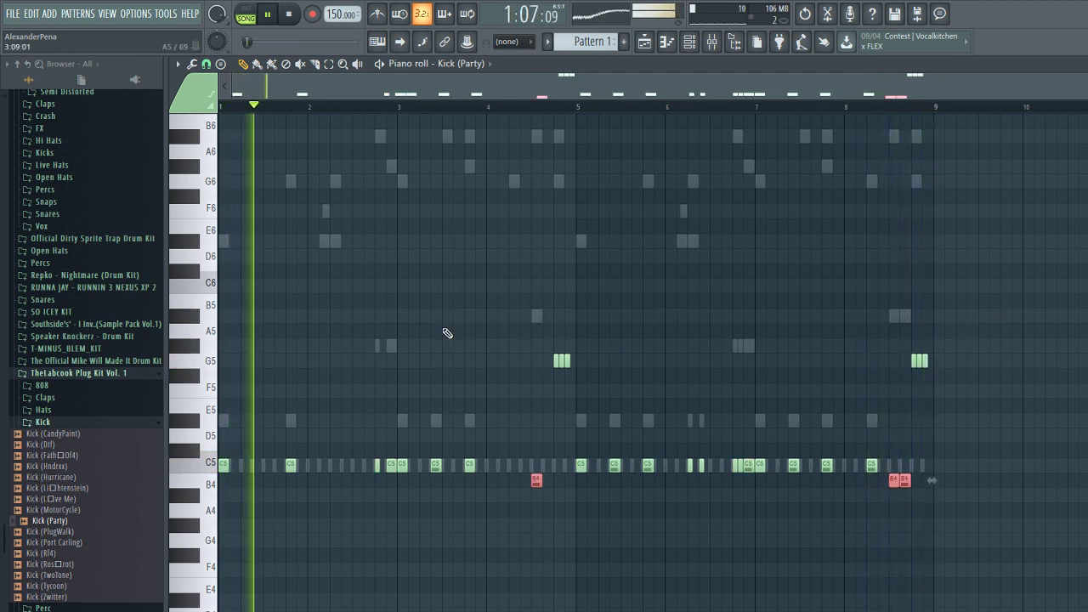
# Step: Select the G5 kick notes at the ends of bars 4 and 8 and lower them to C5
pyautogui.keyDown('ctrl'); pyautogui.moveTo(993, 397); pyautogui.dragTo(460, 327); pyautogui.keyUp('ctrl')
pyautogui.hotkey('shift', 'Down')
pyautogui.hotkey('shift', 'Down')
pyautogui.hotkey('shift', 'Down')
pyautogui.hotkey('shift', 'Down')
pyautogui.hotkey('shift', 'Down')
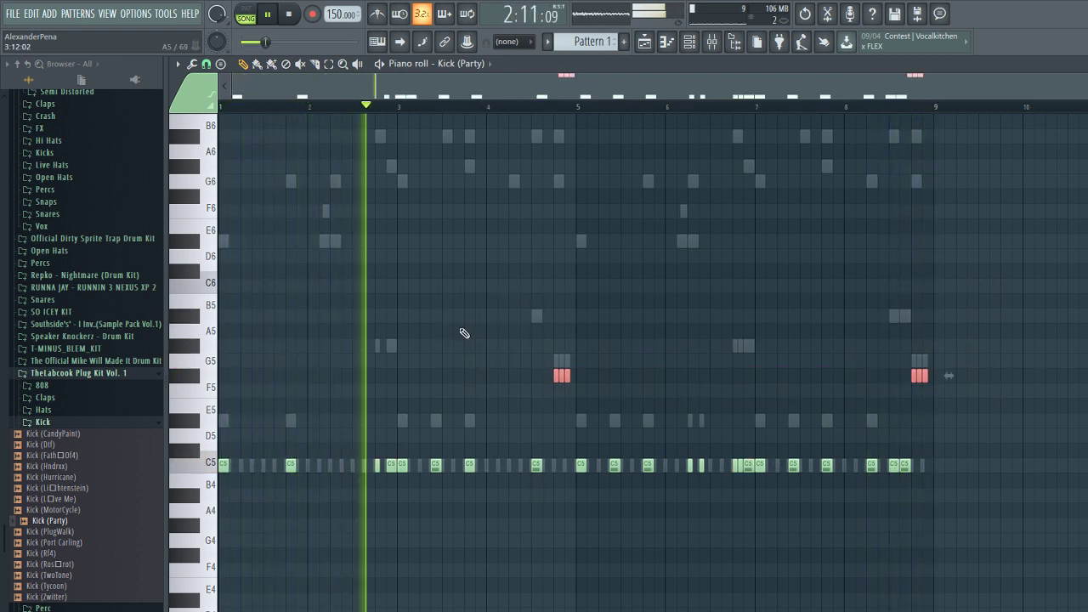
pyautogui.hotkey('shift', 'Down')
pyautogui.hotkey('shift', 'Down')
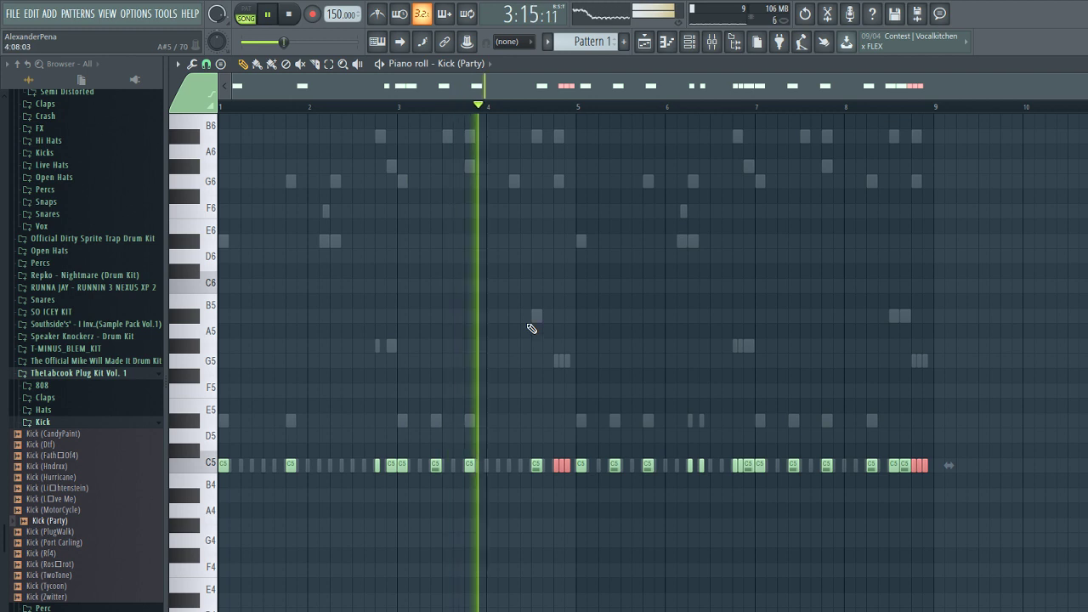
# Step: Select all the kick notes, shorten them to one step each, and clear the selection
pyautogui.hotkey('ctrl', 'd')
pyautogui.hotkey('ctrl', 'a')
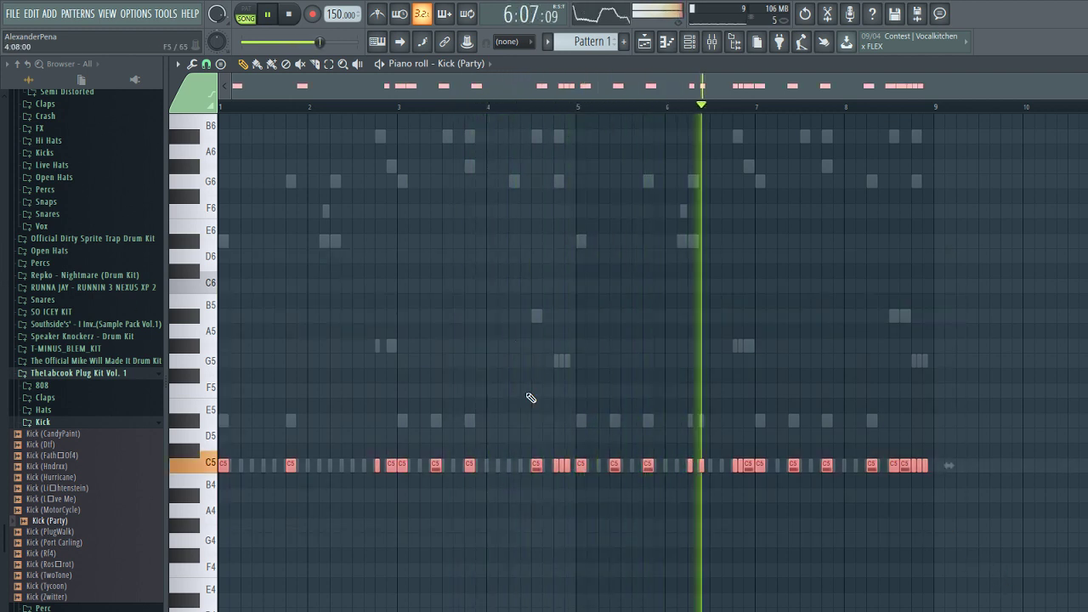
pyautogui.hotkey('ctrl', 'd')
pyautogui.scroll(4, 531, 400)
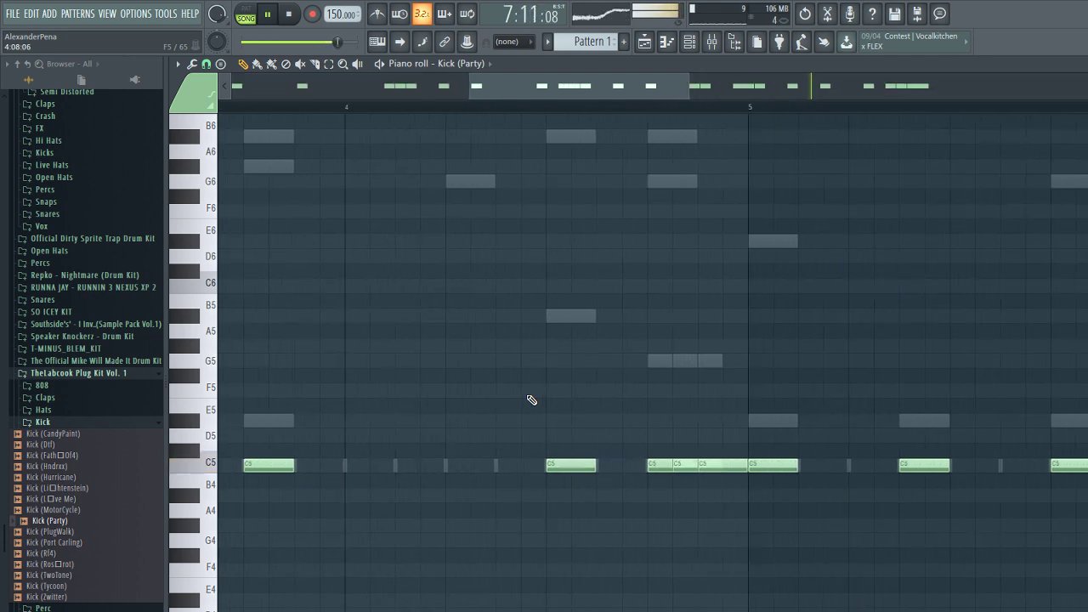
pyautogui.scroll(3, 532, 399)
pyautogui.scroll(-8, 532, 400)
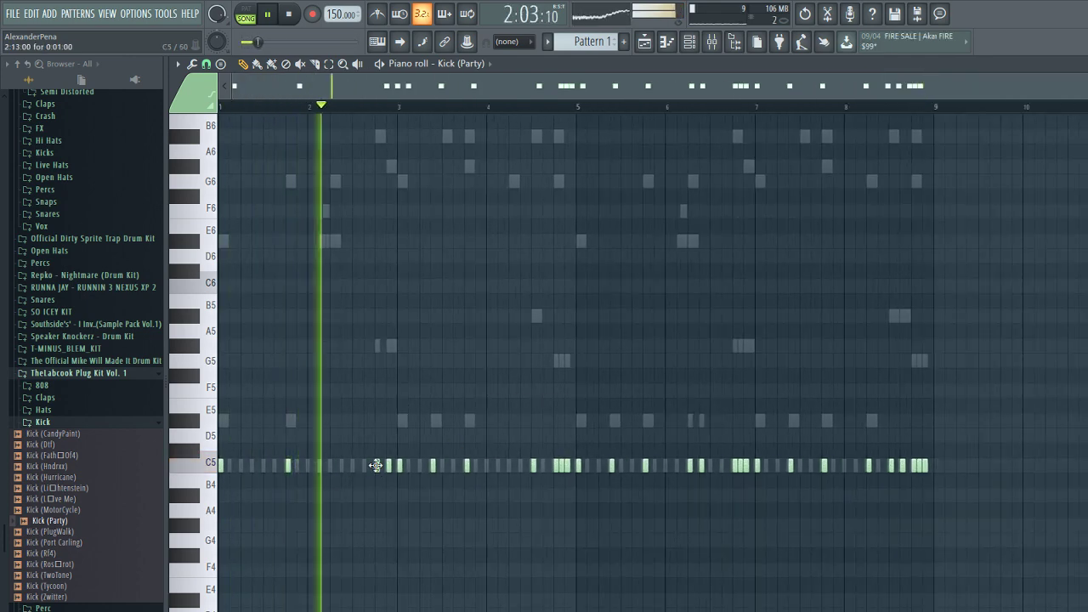
# Step: Restart playback and add a C5 kick note on bar 1 step 15
pyautogui.press('space')
pyautogui.scroll(3, 280, 481)
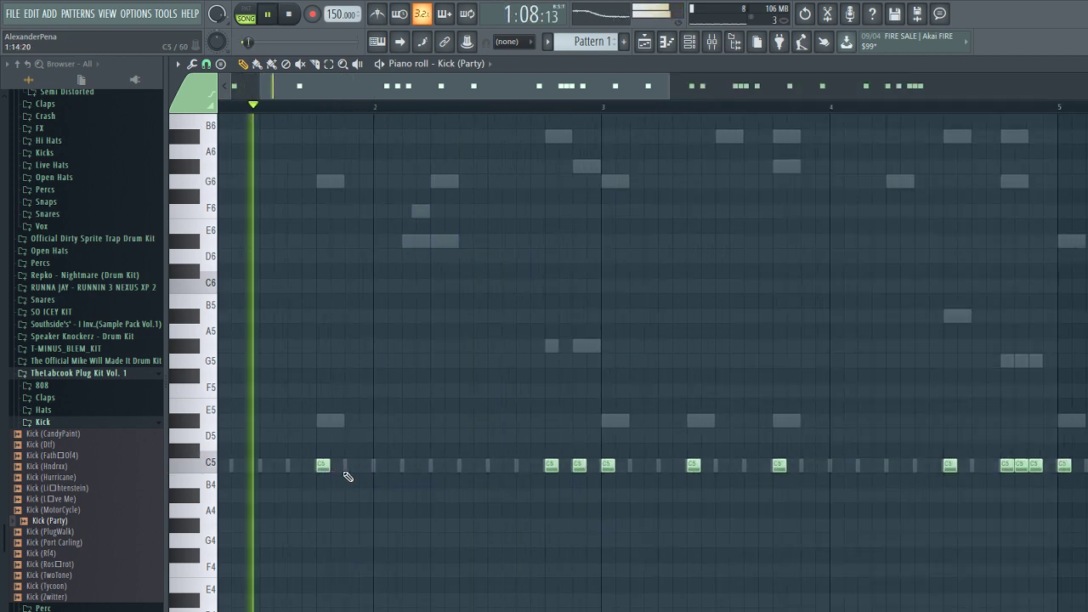
pyautogui.click(349, 466)
# Step: Move the second D#5 note of the 808 line to bar 1 step 15 and play the pattern
pyautogui.press('F6')
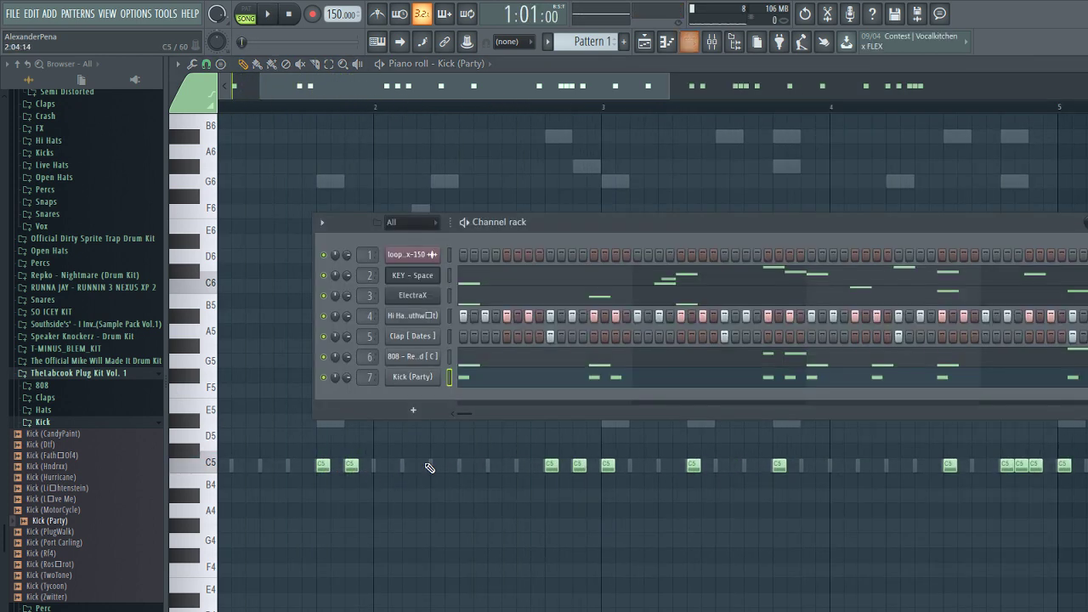
pyautogui.click(457, 360)
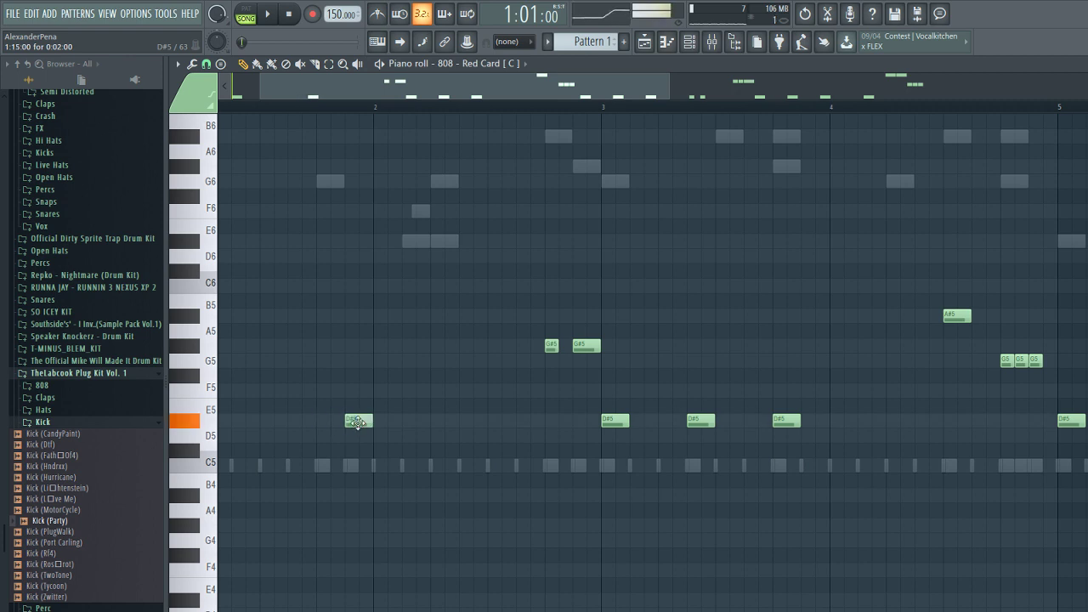
pyautogui.scroll(-2, 442, 462)
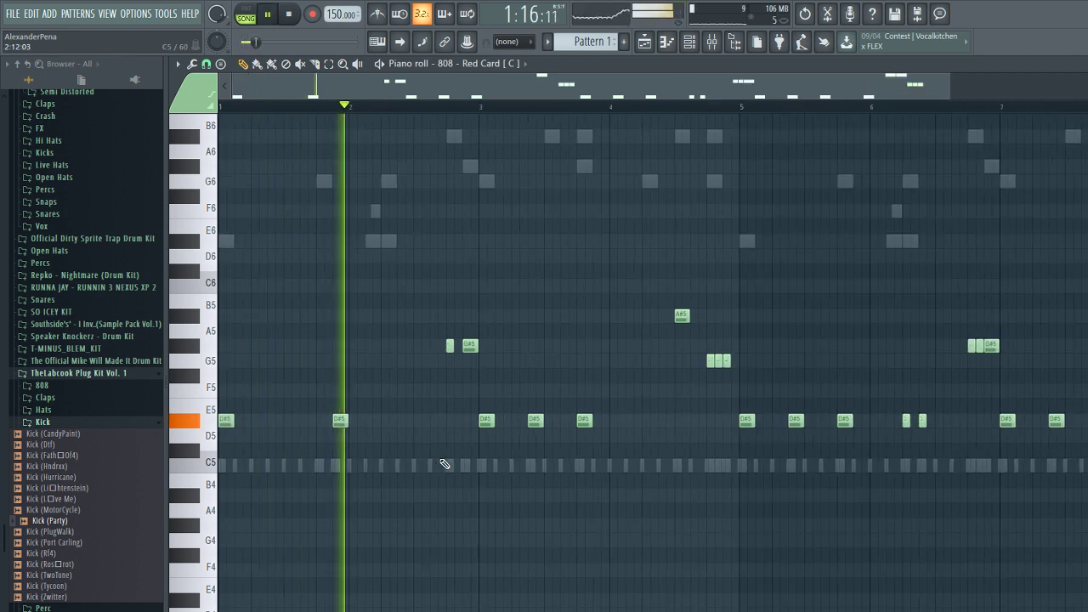
pyautogui.scroll(-1, 527, 472)
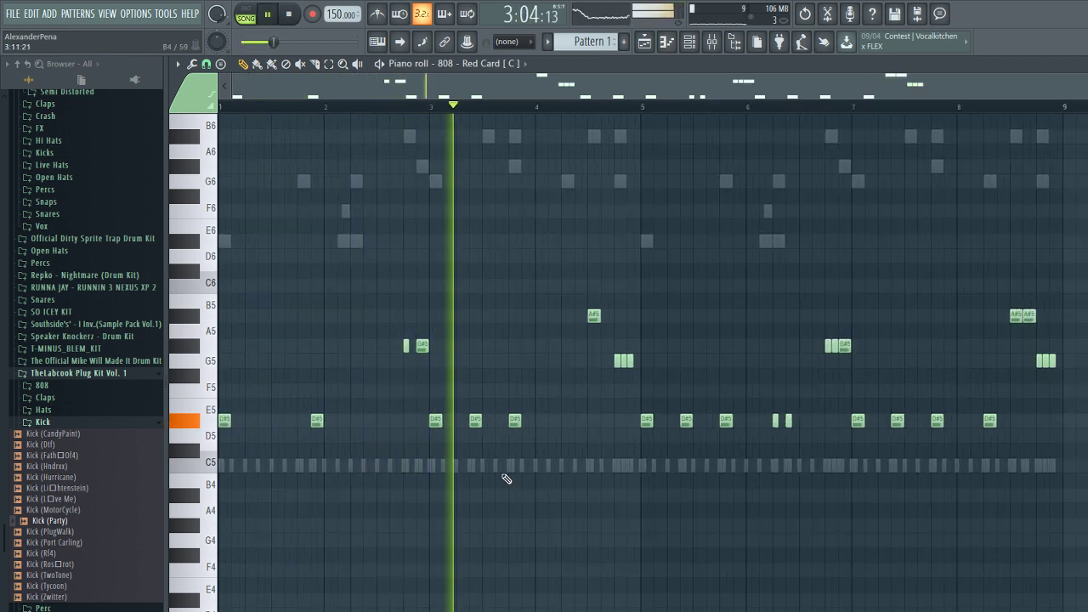
# Step: Add C5 kick notes on bar 2 steps 5 and 7 and replace the kick sample with Kick (Hndrxx)
pyautogui.press('F6')
pyautogui.click(416, 378)
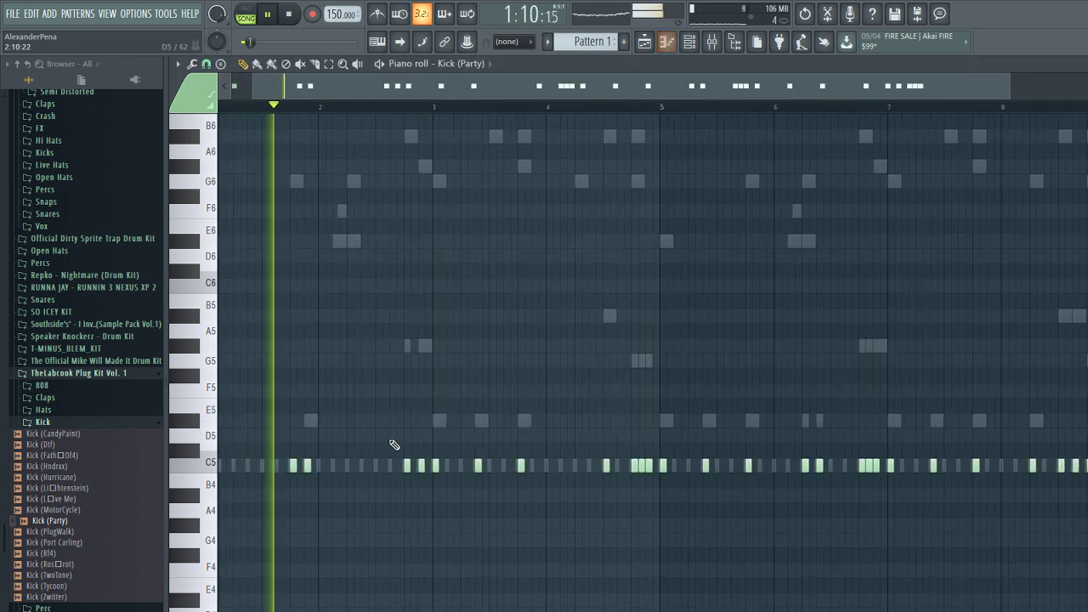
pyautogui.rightClick(374, 468)
pyautogui.press('space')
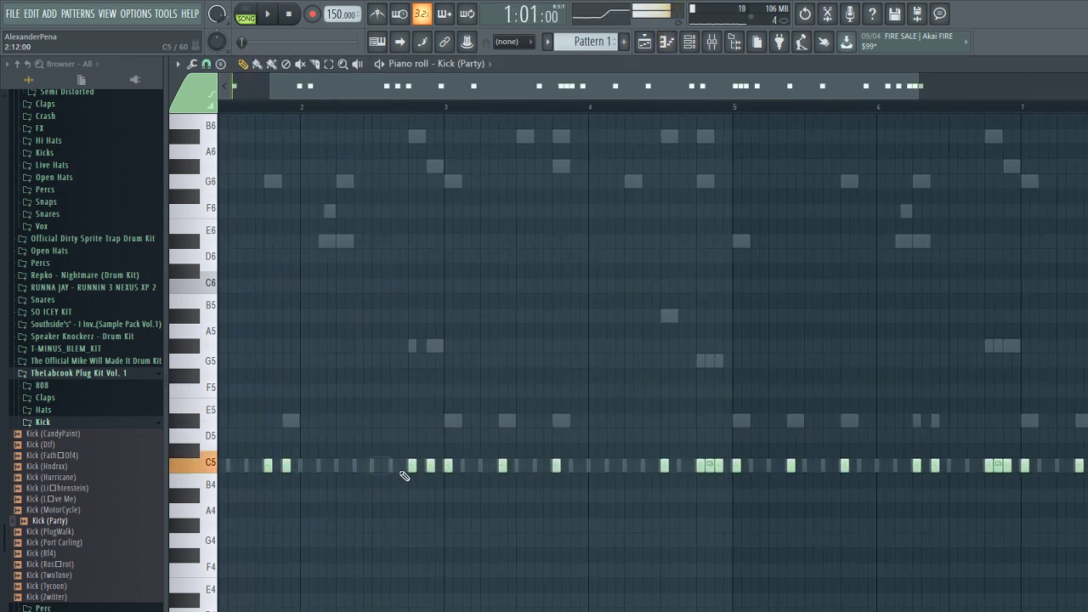
pyautogui.click(354, 467)
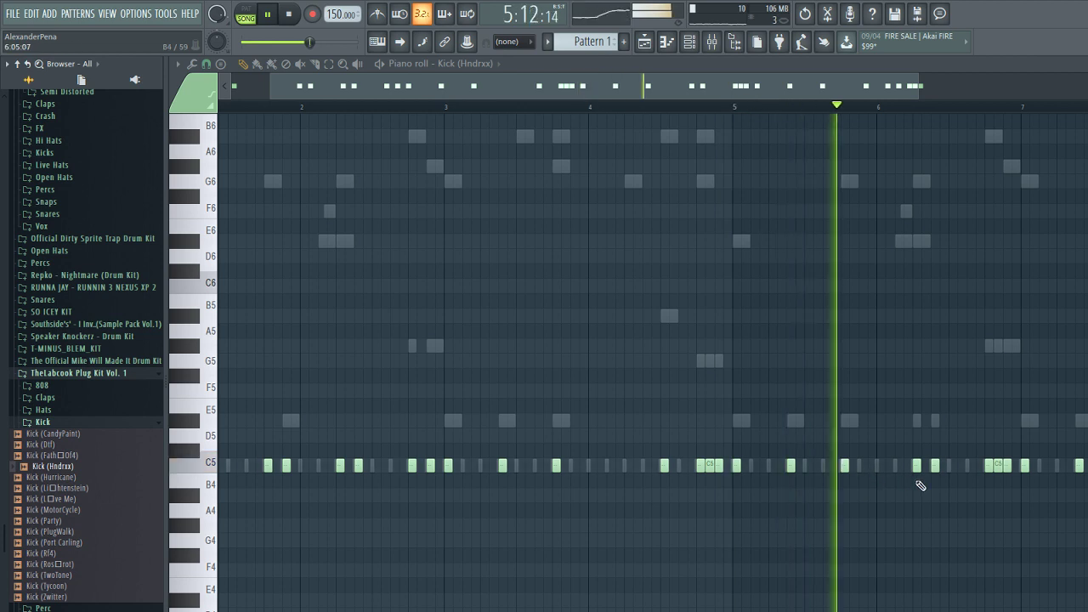
# Step: Review the Kick (Hndrxx) pattern during playback and add a C5 kick note on bar 2 step 11
pyautogui.scroll(-1, 1044, 539)
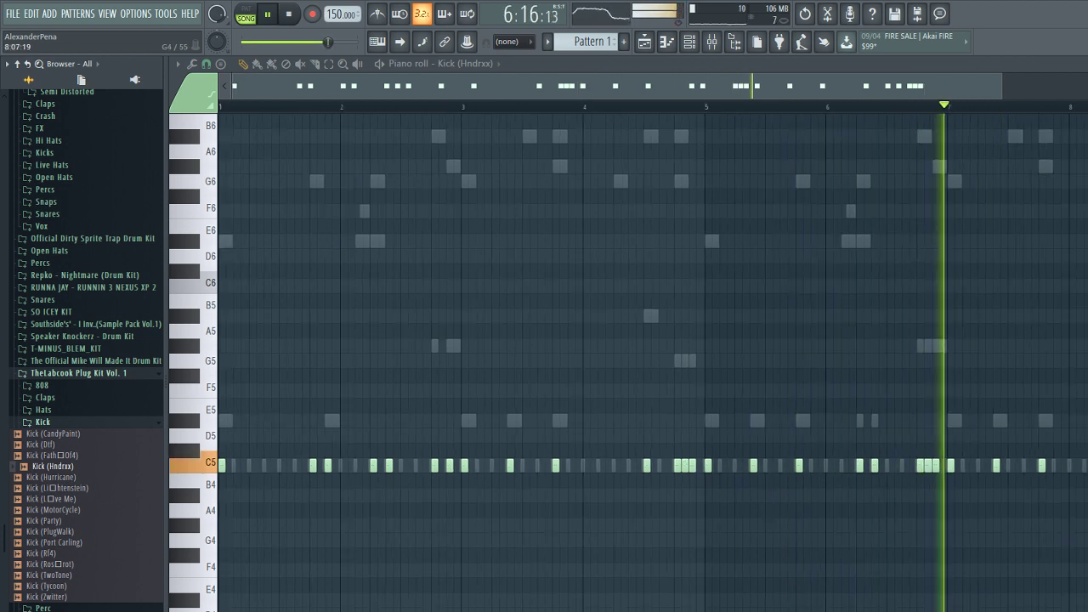
pyautogui.scroll(1, 1073, 466)
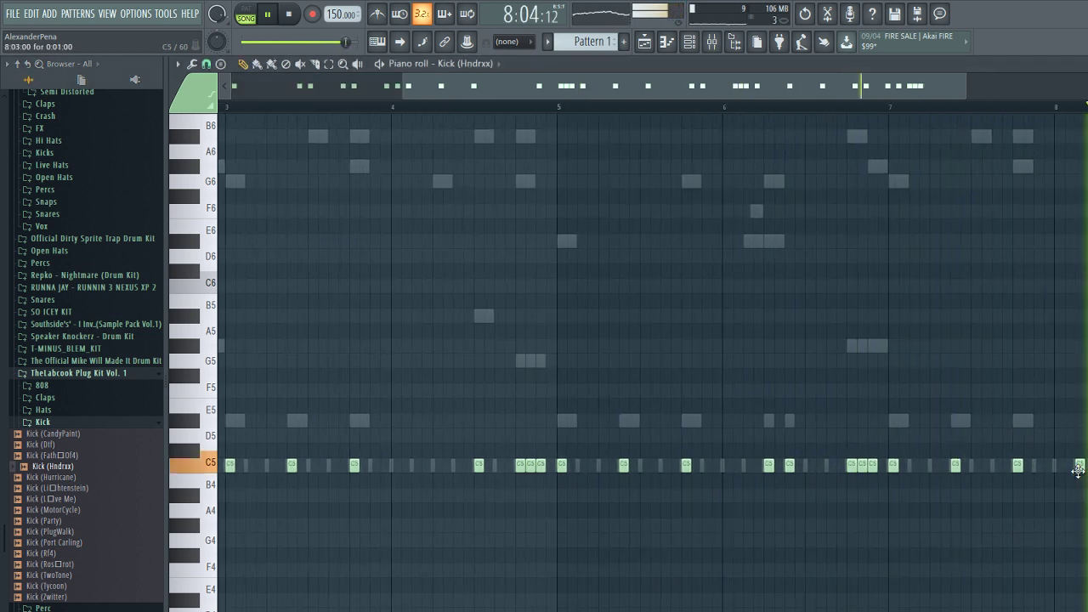
pyautogui.scroll(-1, 1078, 495)
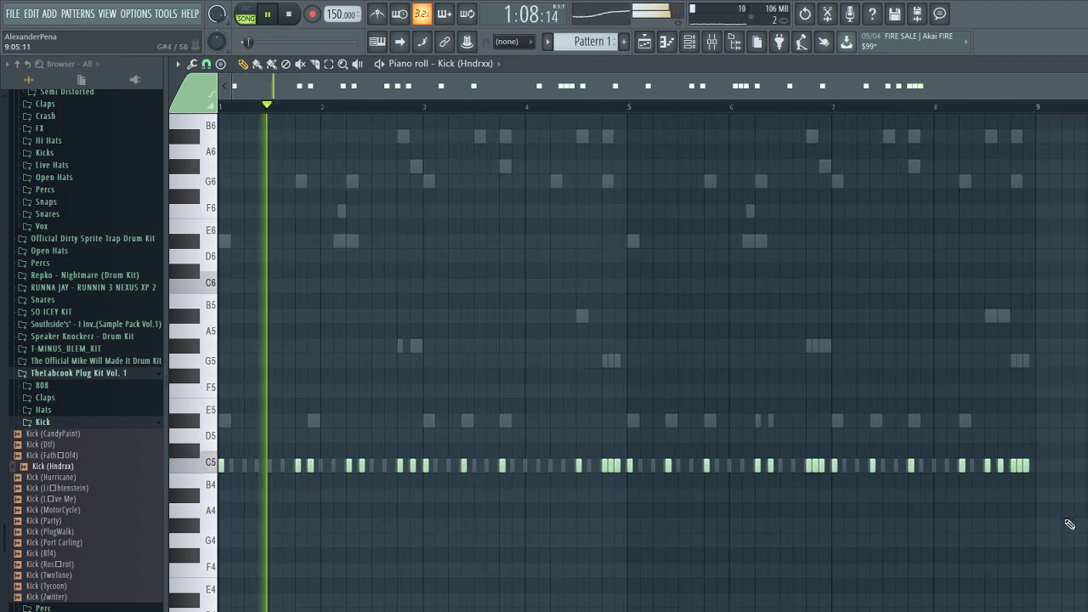
pyautogui.press('F6')
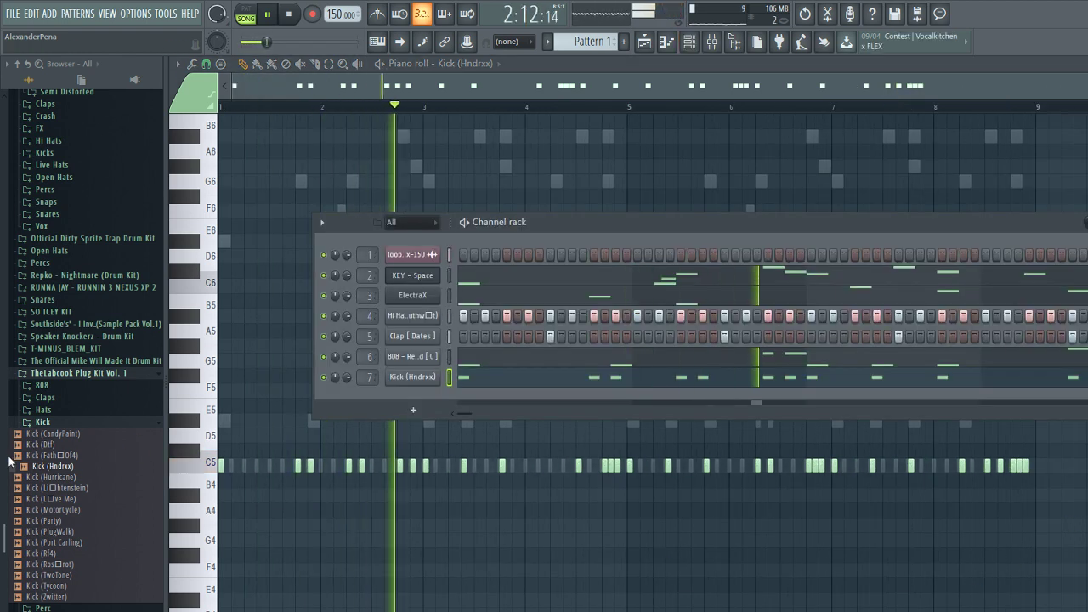
pyautogui.press('F6')
pyautogui.scroll(1, 375, 508)
pyautogui.press('space')
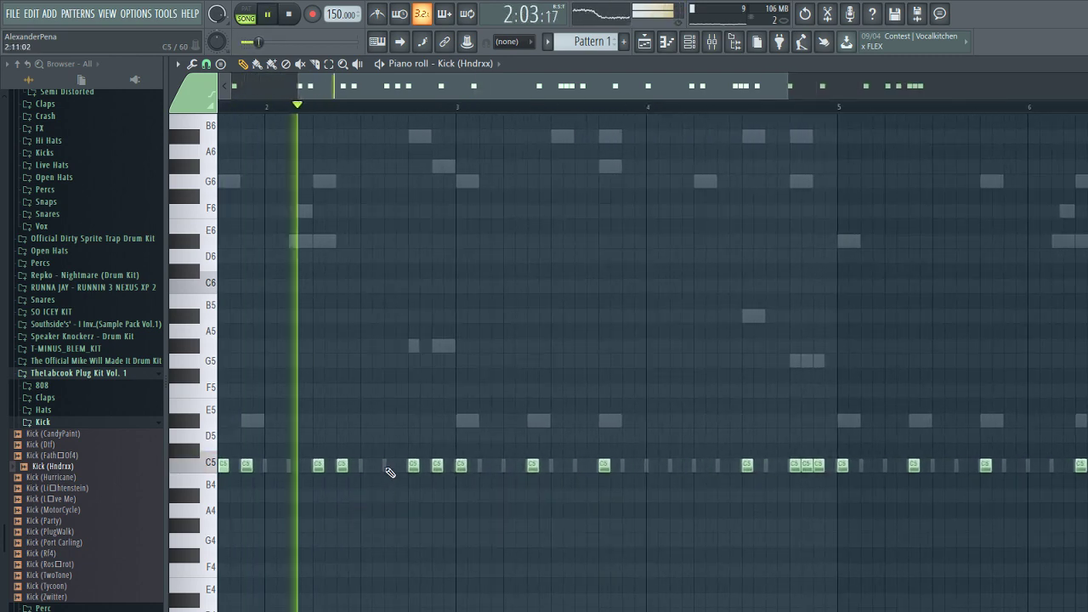
pyautogui.scroll(-1, 400, 500)
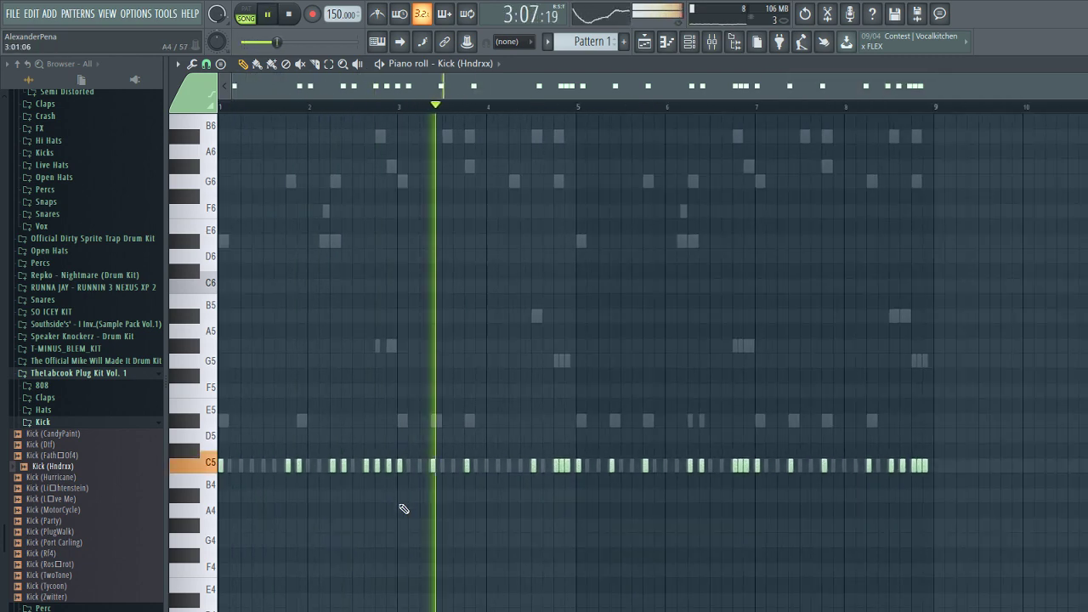
# Step: Browse the Normalized percussion folders and add Perc [ Drip ] from Rim Shots as a new channel
pyautogui.press('F6')
pyautogui.click(50, 377)
pyautogui.scroll(5, 47, 378)
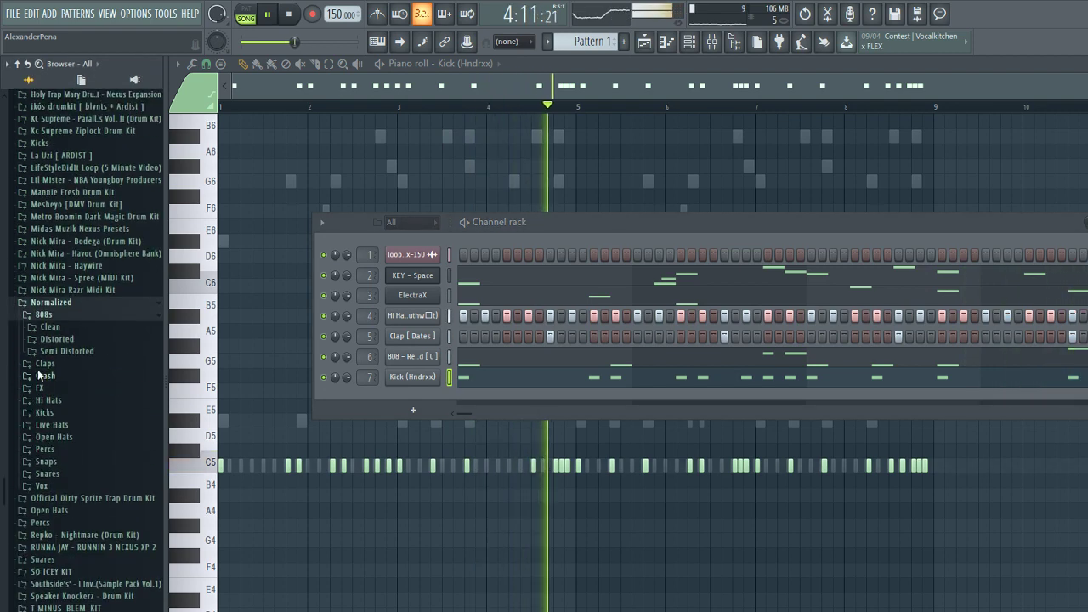
pyautogui.click(51, 452)
pyautogui.click(47, 487)
pyautogui.scroll(-2, 51, 480)
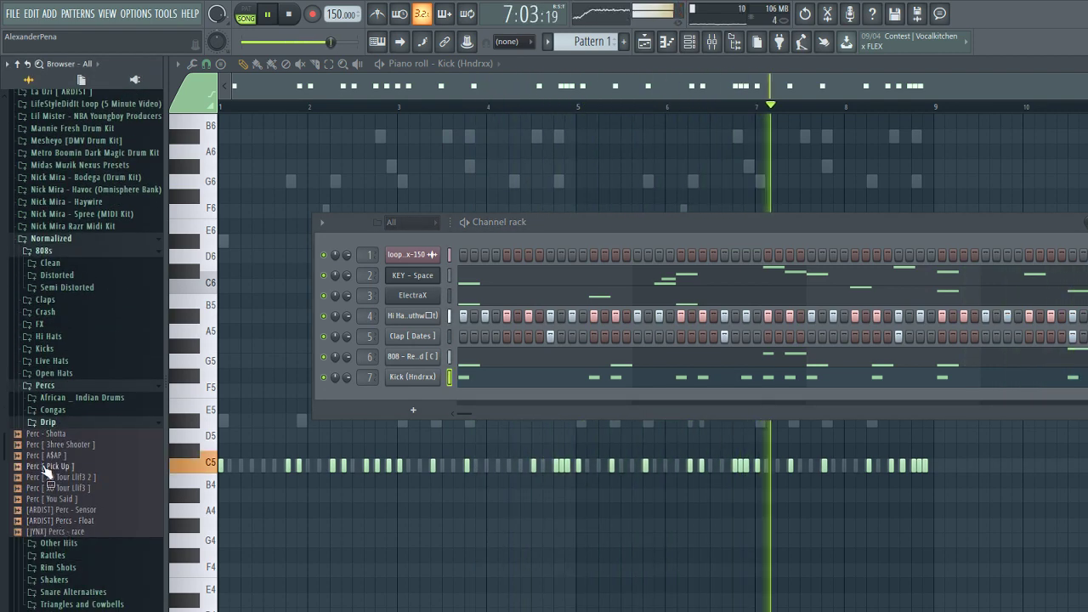
pyautogui.click(53, 422)
pyautogui.click(58, 461)
pyautogui.scroll(-4, 60, 468)
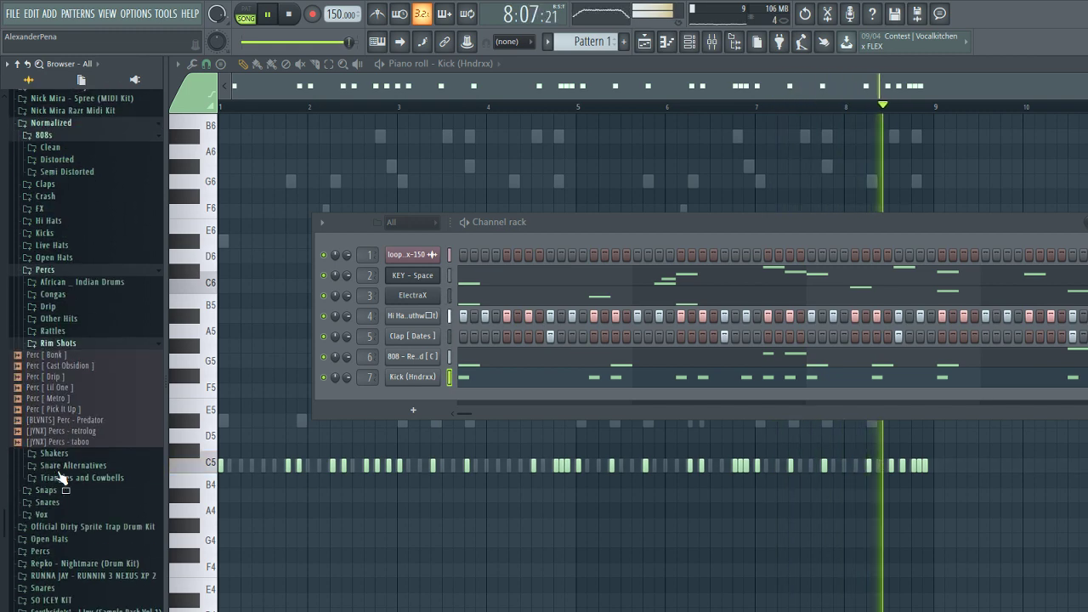
pyautogui.moveTo(63, 366); pyautogui.dragTo(370, 400)
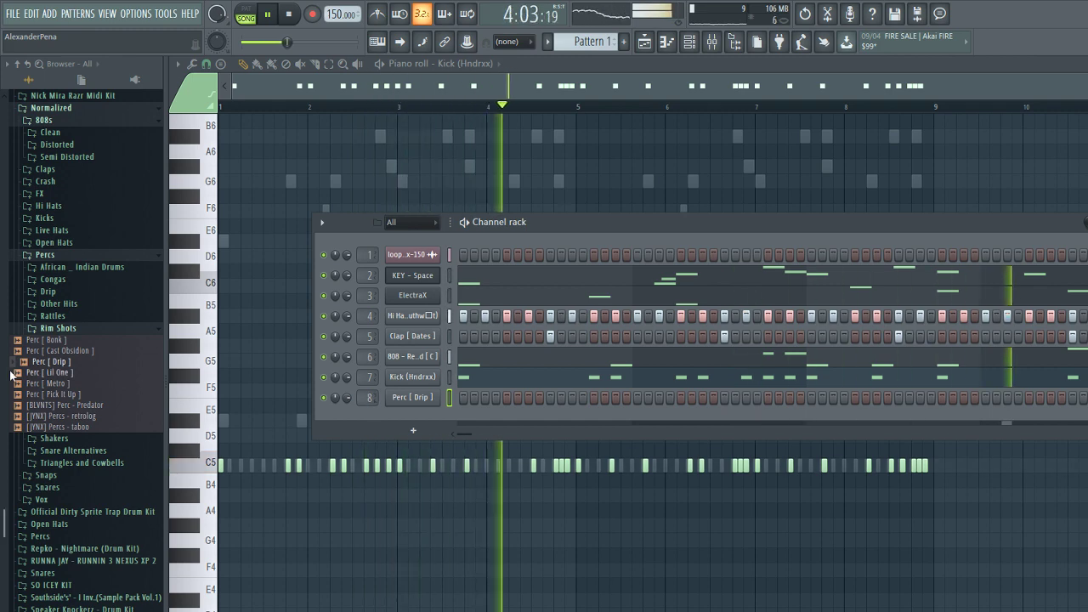
# Step: Find Snare [ Metro ] in the Normalized kit's Normal snares and add it as a new channel
pyautogui.click(68, 329)
pyautogui.click(63, 390)
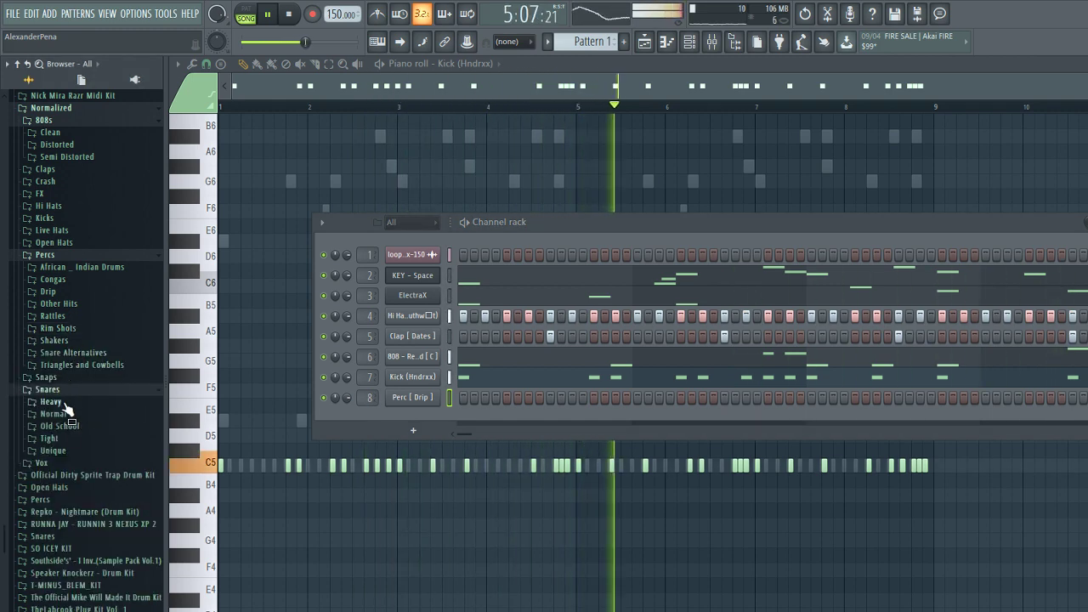
pyautogui.click(55, 414)
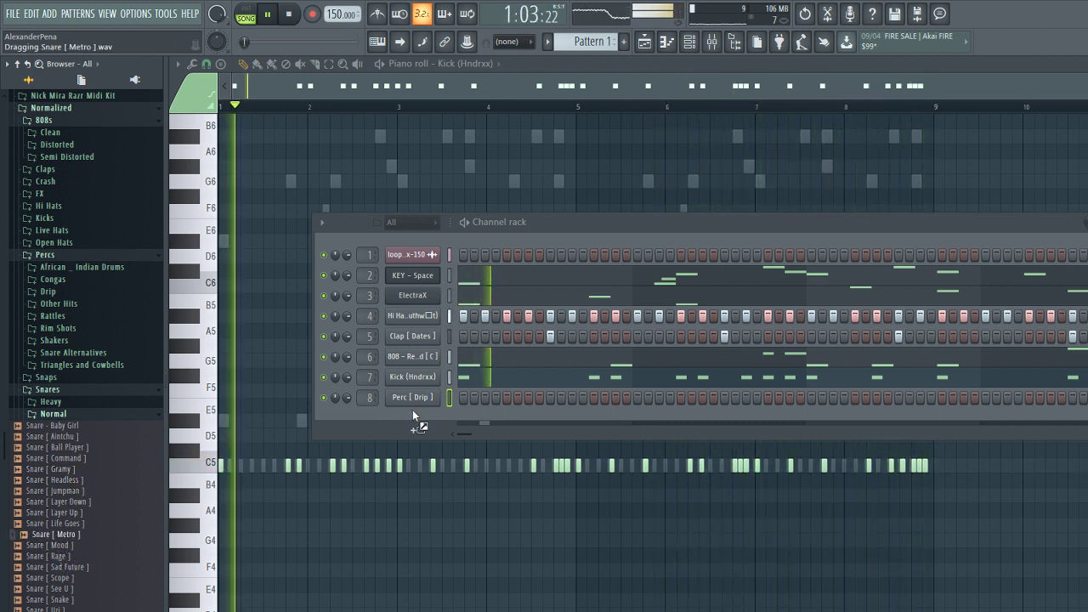
pyautogui.moveTo(413, 412); pyautogui.dragTo(372, 410)
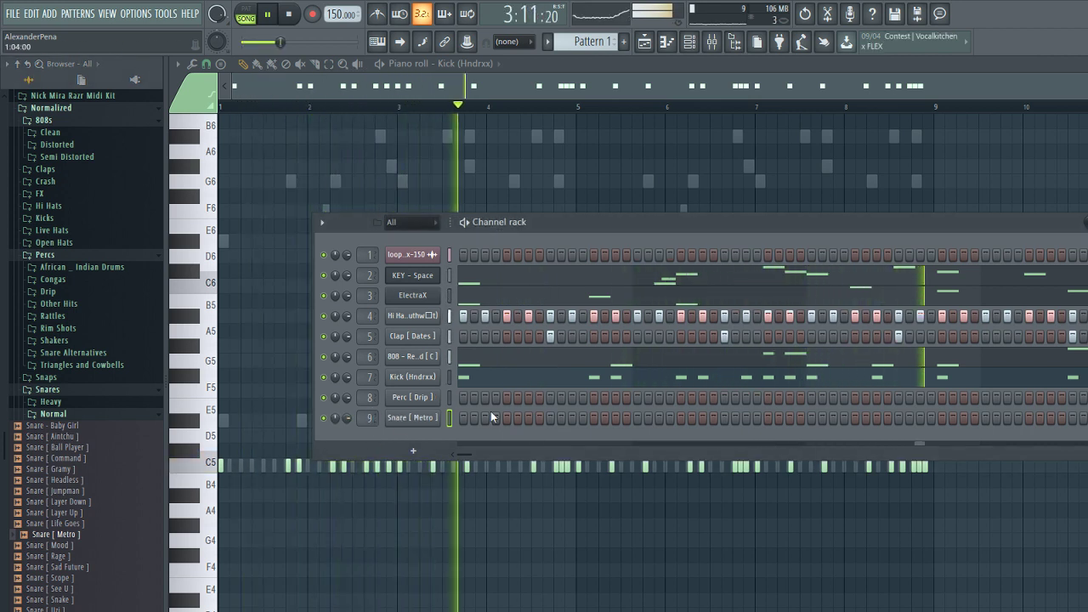
# Step: Place a Perc [ Drip ] hit on bar 1 step 7 and play the pattern
pyautogui.press('space')
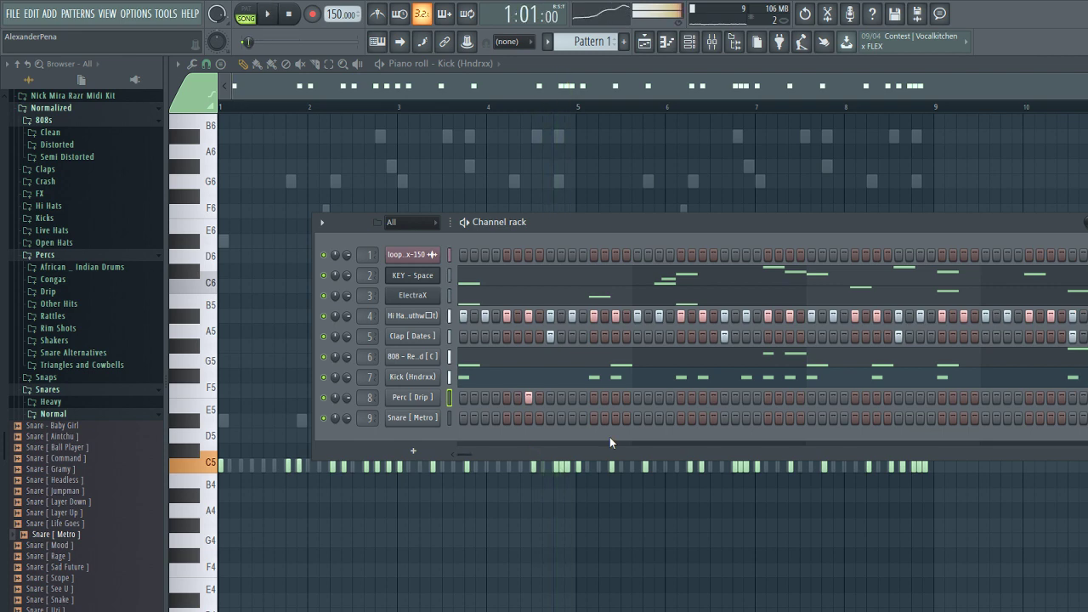
pyautogui.press('F6')
pyautogui.press('F6')
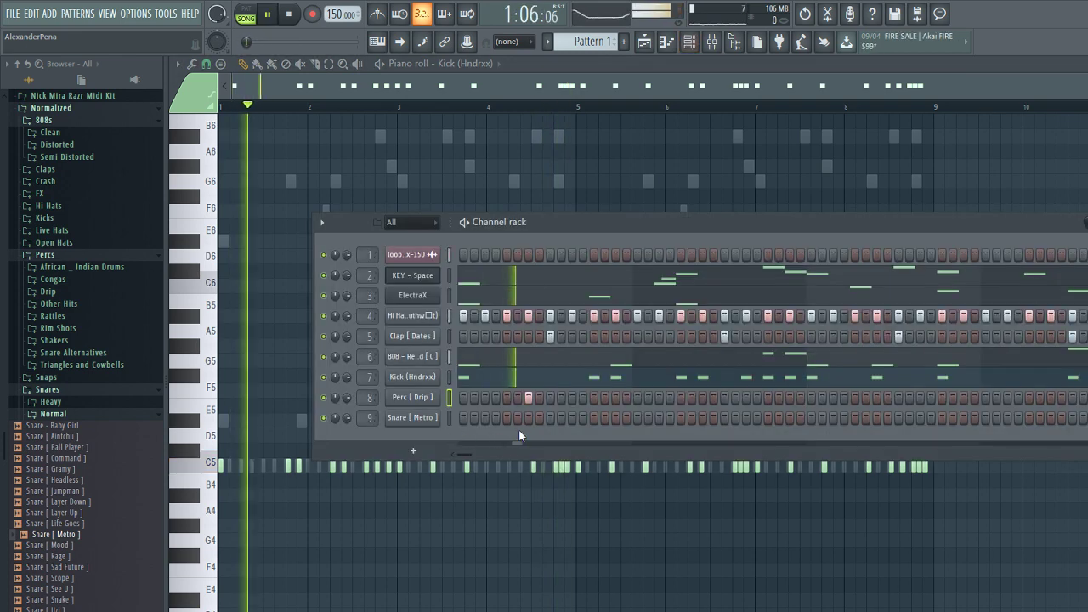
# Step: Try a four-note C5 roll for Snare [ Metro ] starting at bar 1 step 9, with extra C5 hits in bar 2
pyautogui.press('F7')
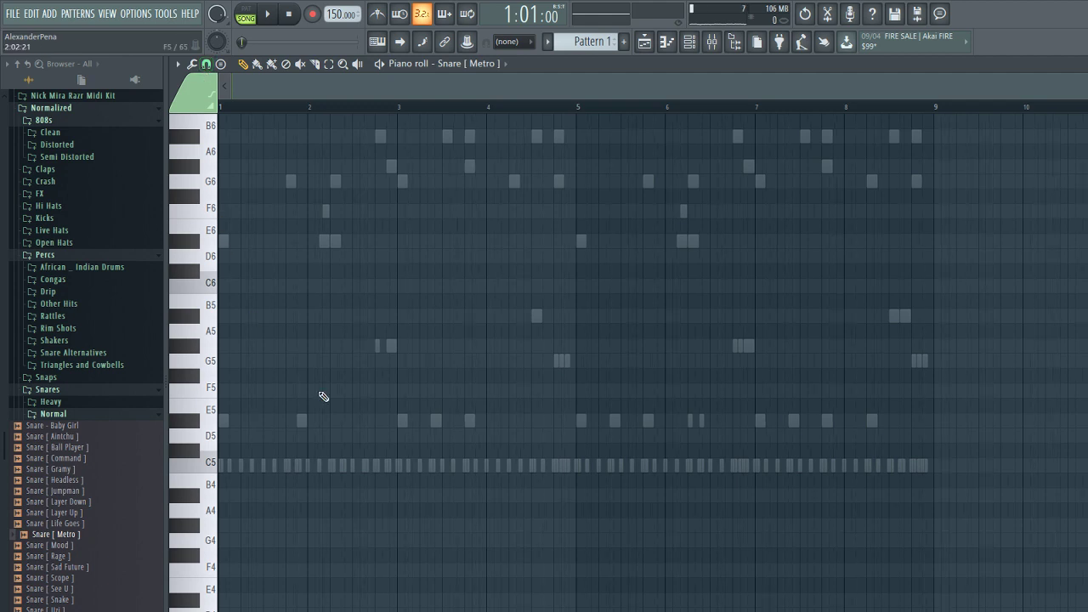
pyautogui.scroll(5, 323, 396)
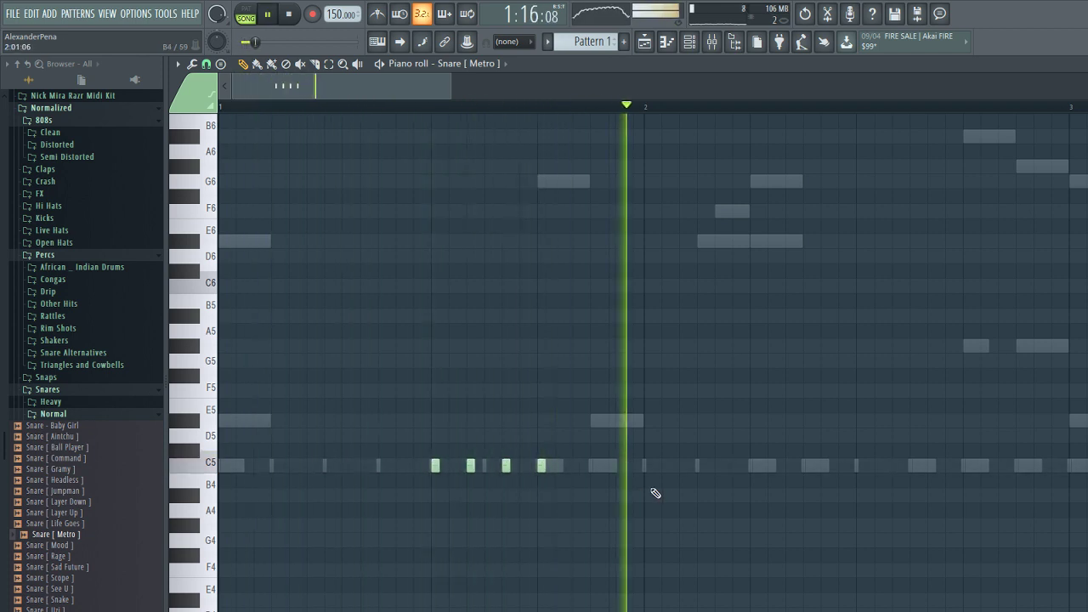
pyautogui.click(753, 469)
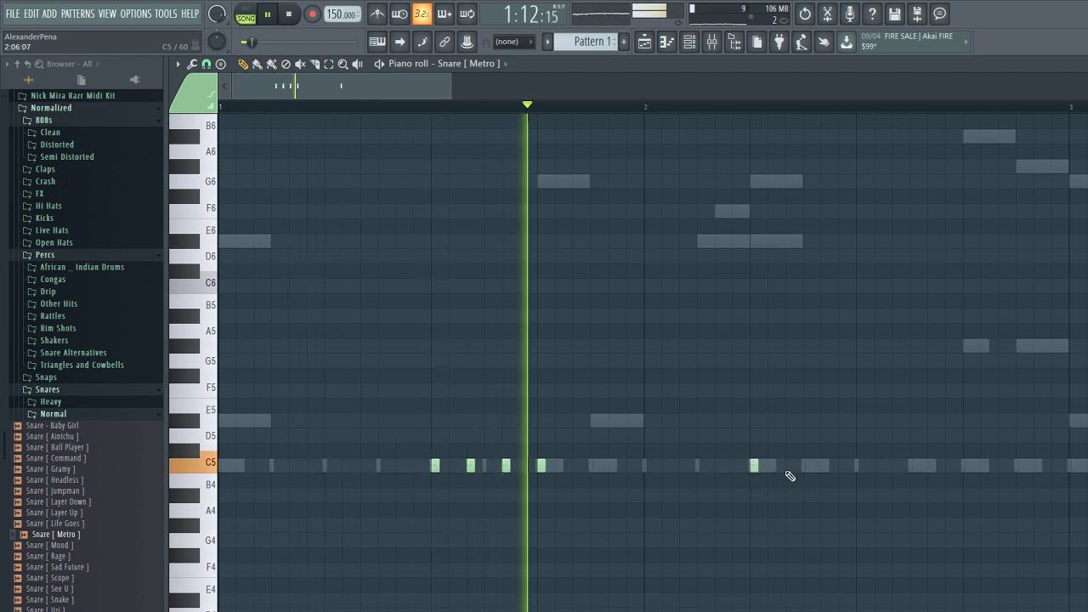
pyautogui.click(790, 469)
pyautogui.click(809, 469)
pyautogui.rightClick(808, 470)
pyautogui.rightClick(790, 468)
pyautogui.rightClick(755, 467)
pyautogui.press('space')
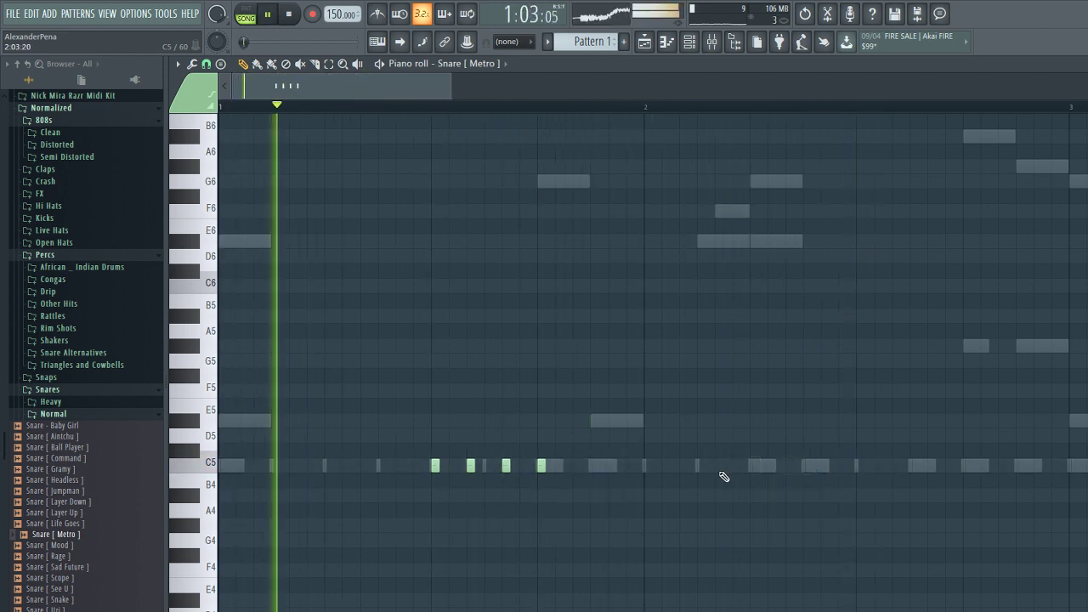
# Step: Stop playback and delete the four-note roll from the Snare [ Metro ] channel
pyautogui.press('F6')
pyautogui.press('space')
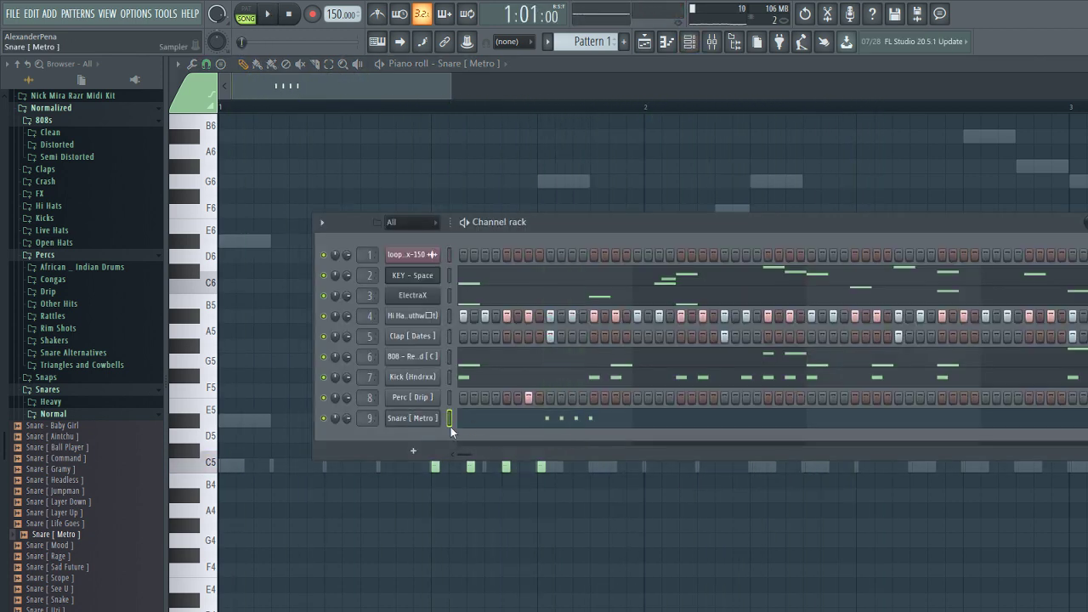
pyautogui.press('F6')
pyautogui.moveTo(636, 503); pyautogui.dragTo(224, 405)
pyautogui.press('F6')
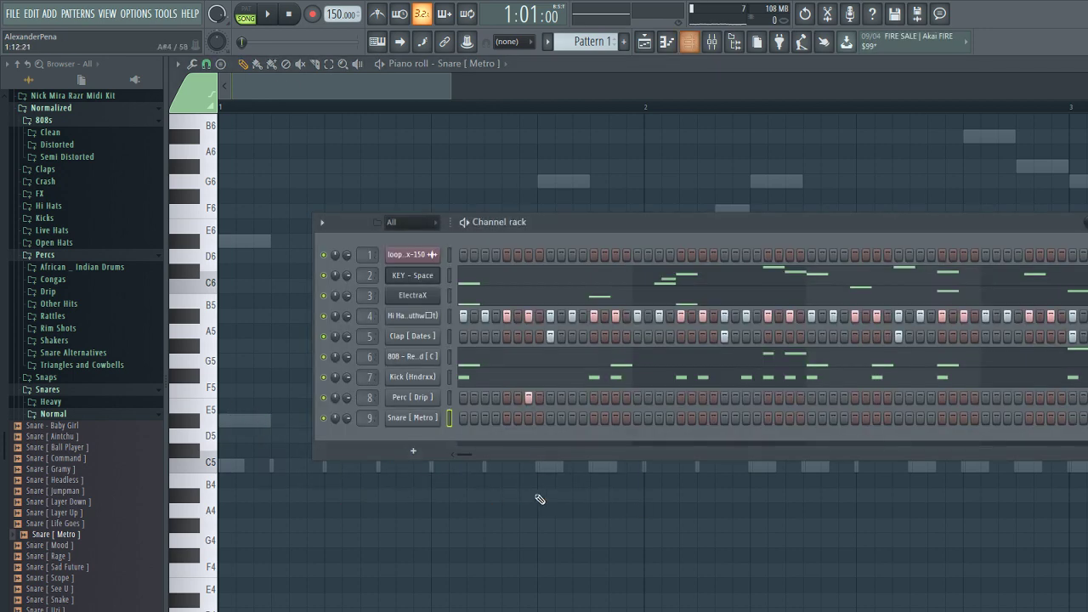
# Step: Place Snare [ Metro ] hits on bar 2 steps 3 and 15, auditioning and removing a hit on bar 1 step 15
pyautogui.press('space')
pyautogui.click(658, 418)
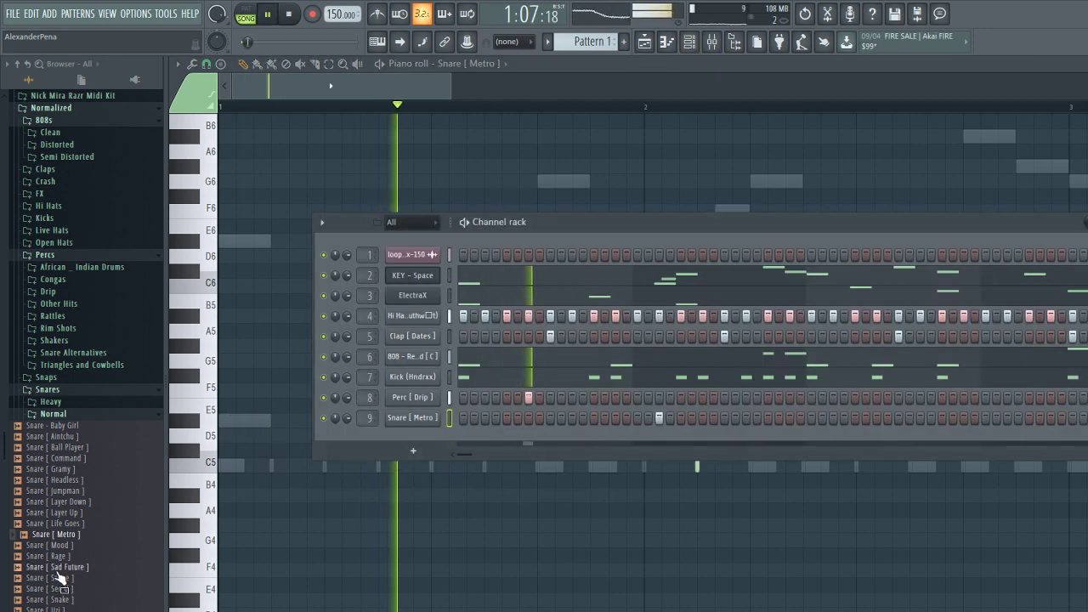
pyautogui.press('space')
pyautogui.press('space')
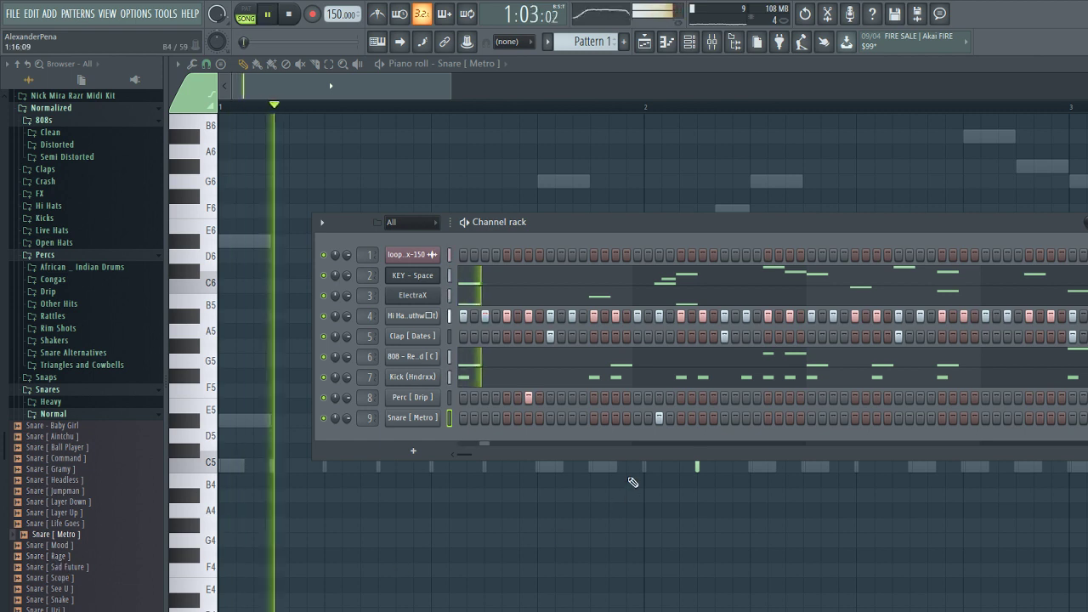
pyautogui.click(615, 418)
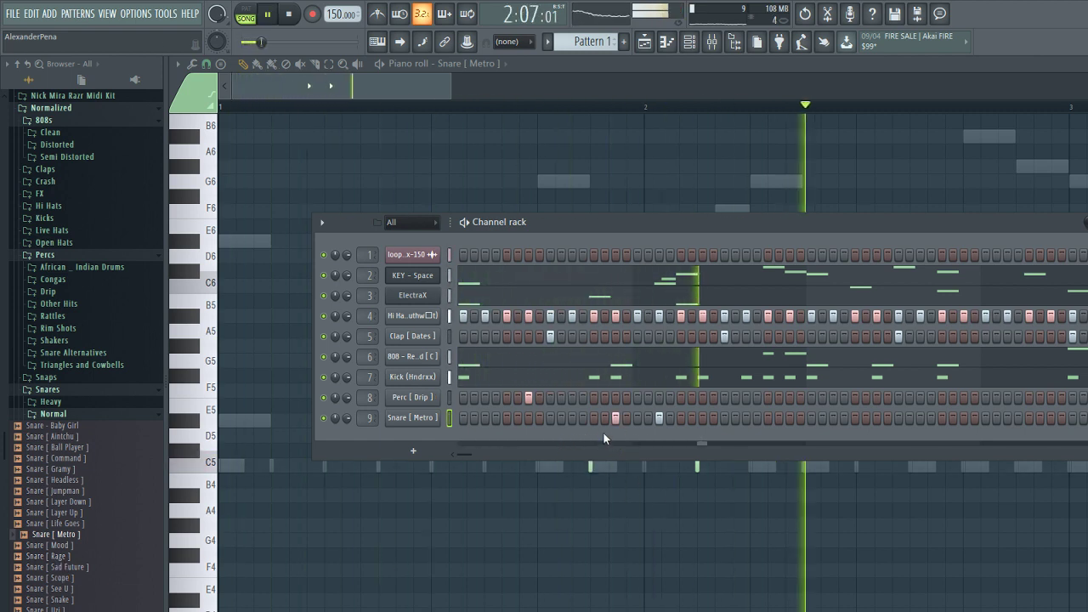
pyautogui.click(615, 418)
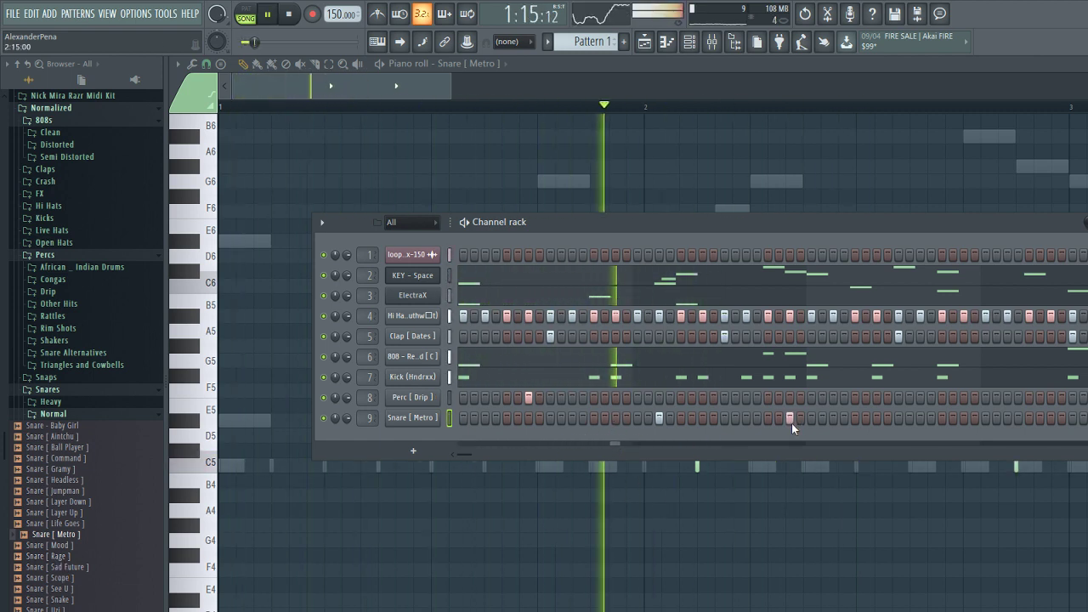
pyautogui.click(791, 420)
# Step: Stop playback and open the Open Hats folder of BALENCIAGA DRUMKIT V-2 in the browser
pyautogui.press('space')
pyautogui.scroll(10, 47, 305)
pyautogui.scroll(8, 47, 305)
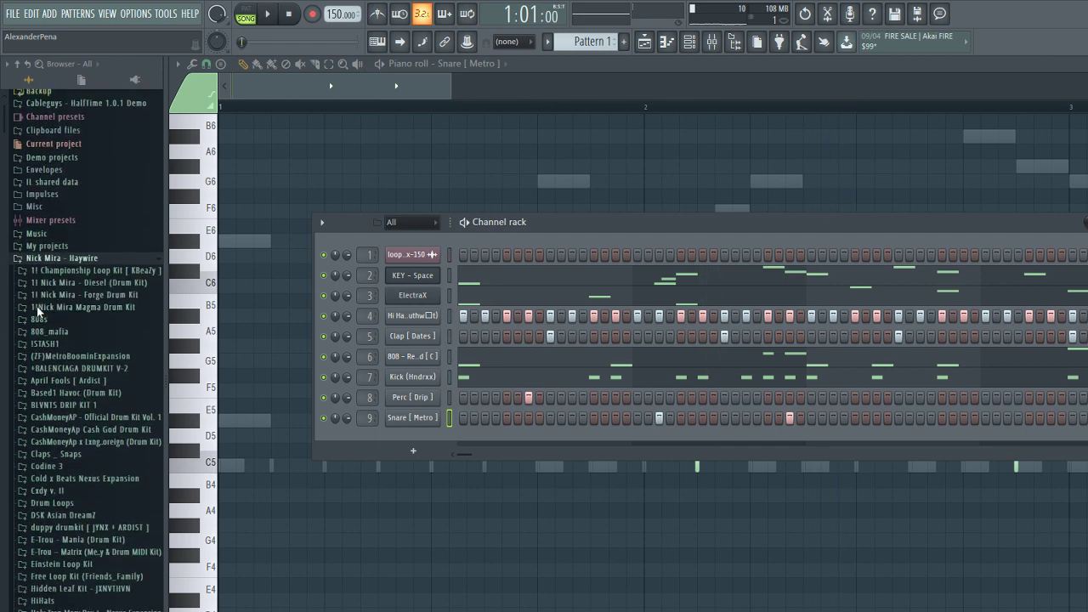
pyautogui.click(71, 372)
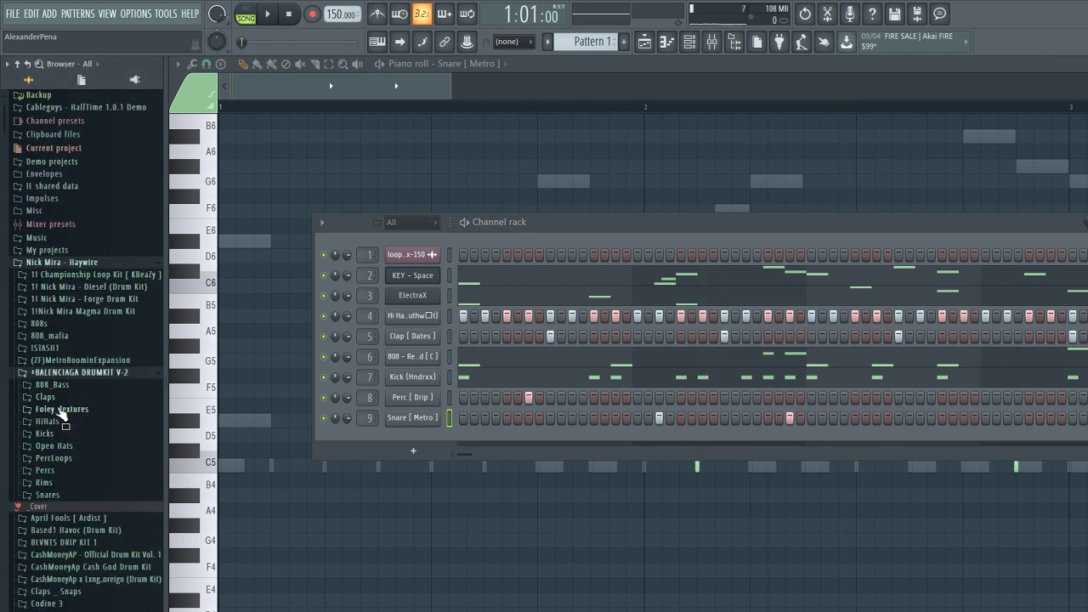
pyautogui.press('space')
pyautogui.click(62, 446)
# Step: Add BV2 - OpenHat (001) as a new channel on mixer track 10, with hits on bar 1 steps 13 and 15
pyautogui.moveTo(61, 459); pyautogui.dragTo(375, 438)
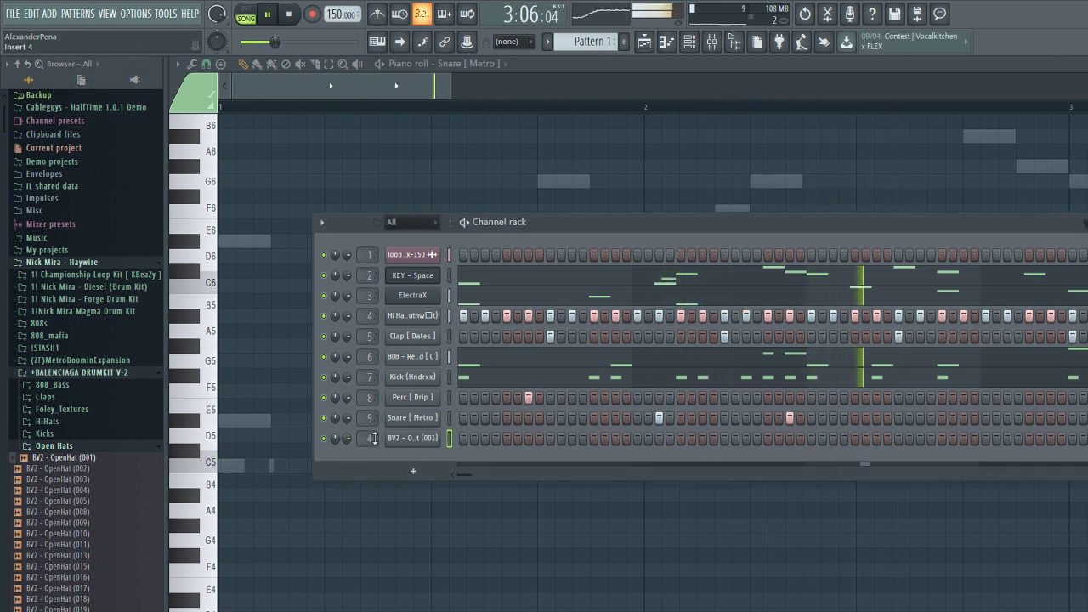
pyautogui.click(583, 439)
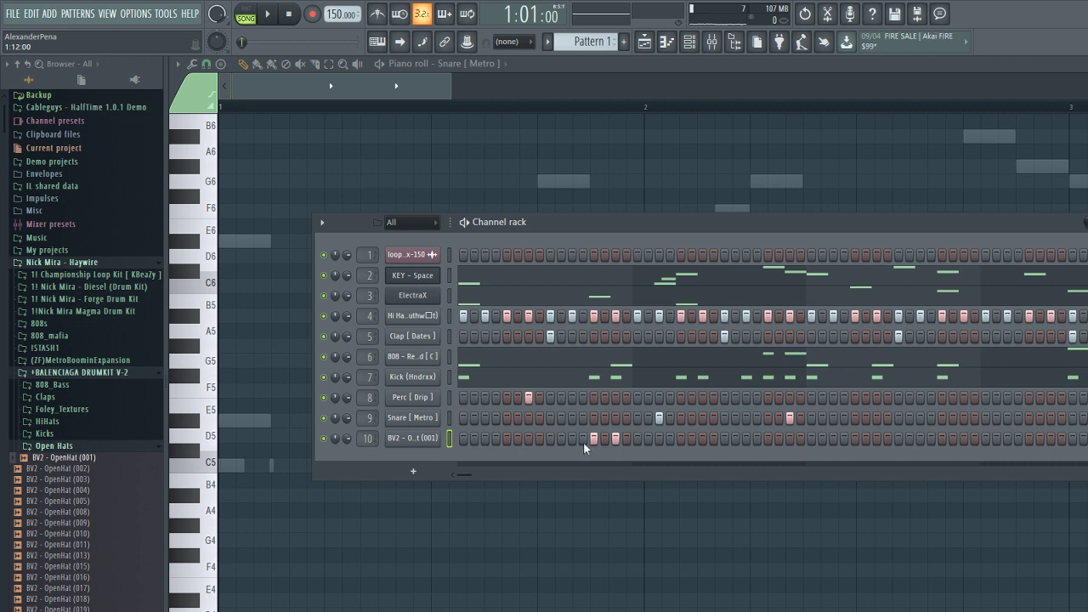
pyautogui.press('space')
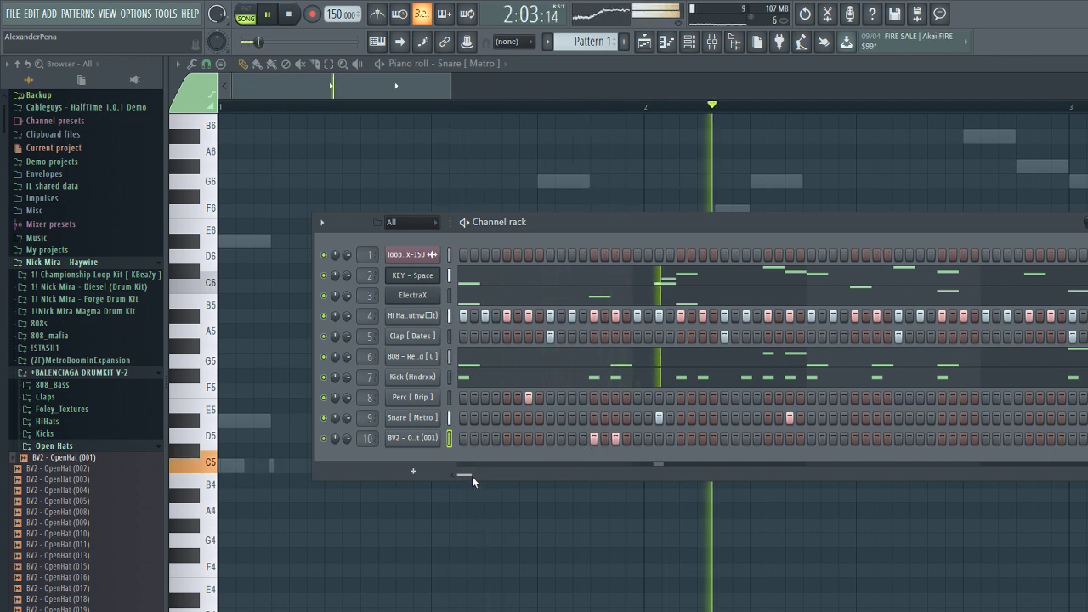
# Step: Lower the mixer volume of Insert 10 for the open hat and slightly lower Insert 9 for the snare
pyautogui.press('space')
pyautogui.press('F9')
pyautogui.press('F6')
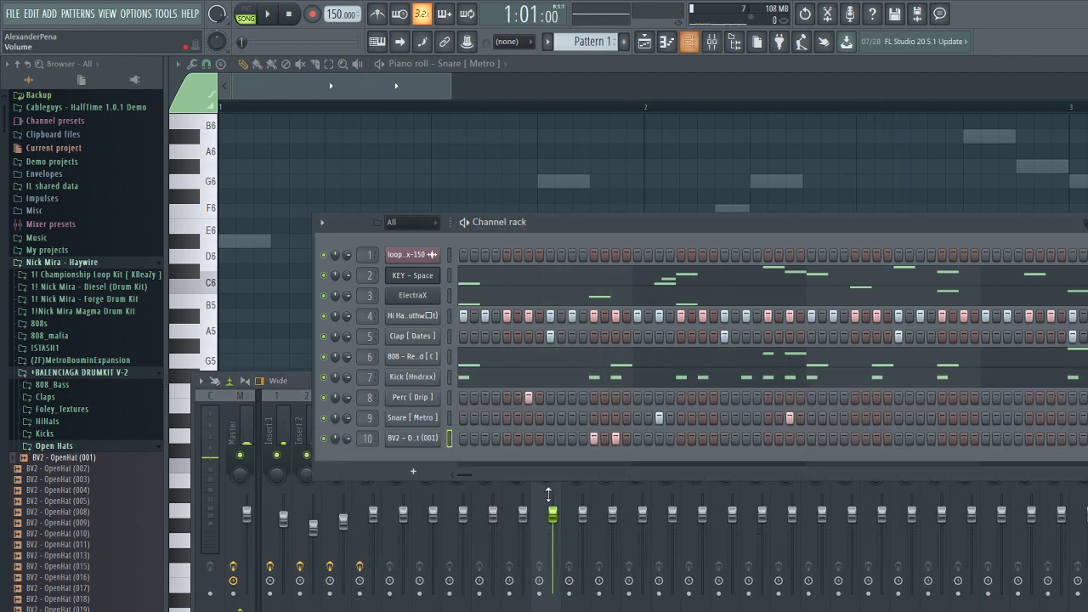
pyautogui.moveTo(554, 512); pyautogui.dragTo(553, 528)
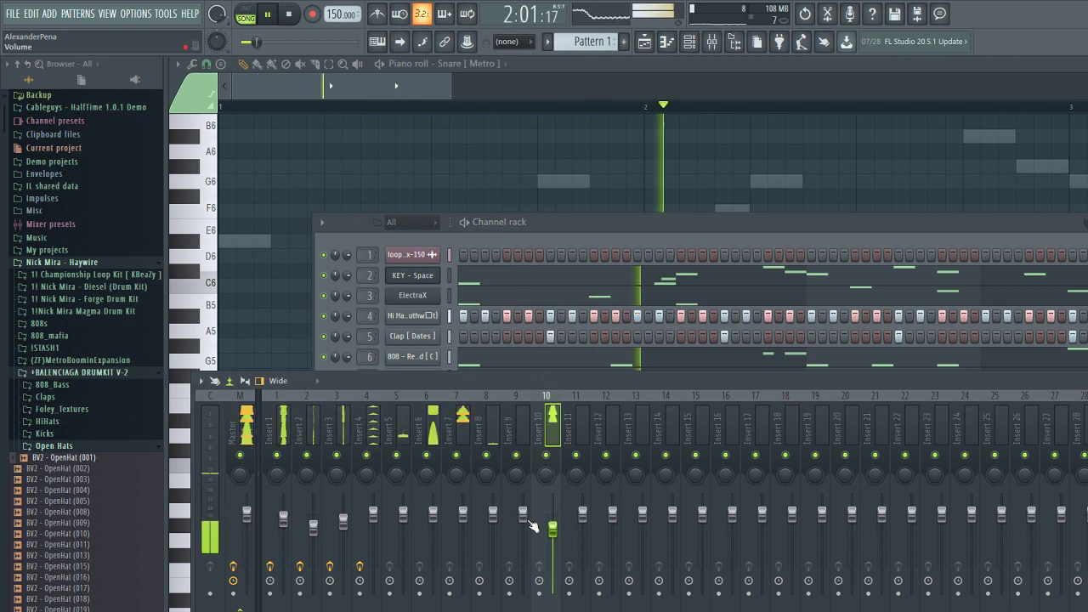
pyautogui.click(523, 515)
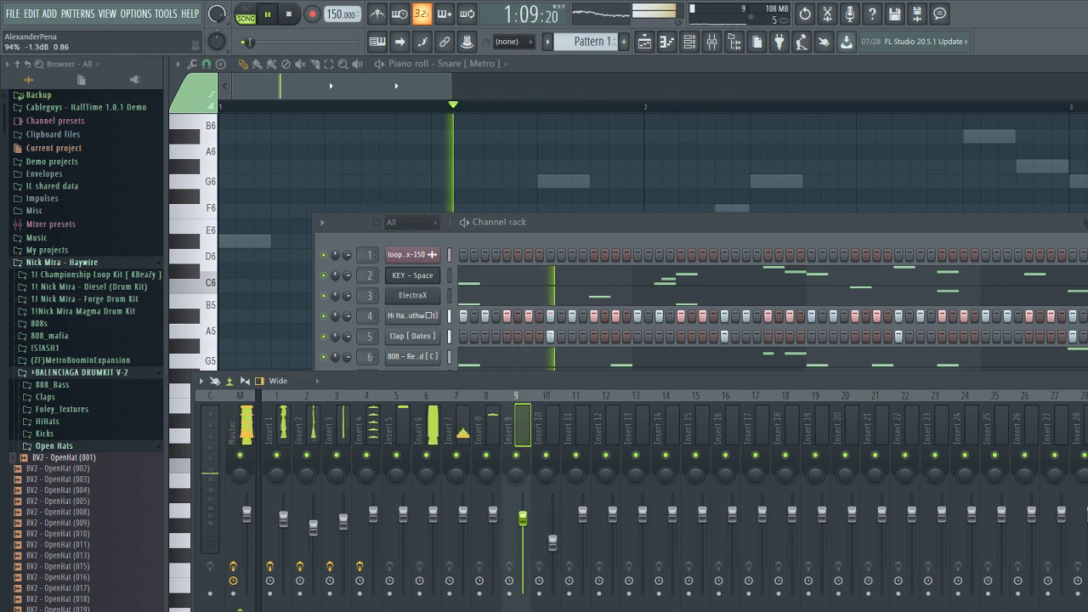
# Step: Add Snare [ Metro ] on bar 3 step 15 and bar 4 step 3, and BV2 - OpenHat (001) on step 5 of bars 3 and 4
pyautogui.click(695, 240)
pyautogui.press('space')
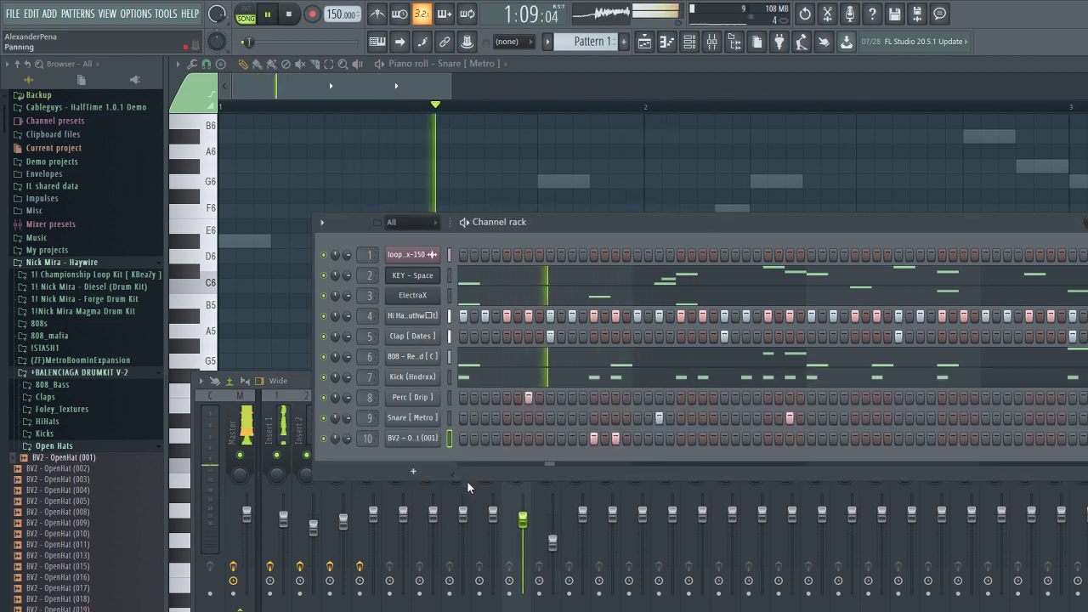
pyautogui.click(733, 417)
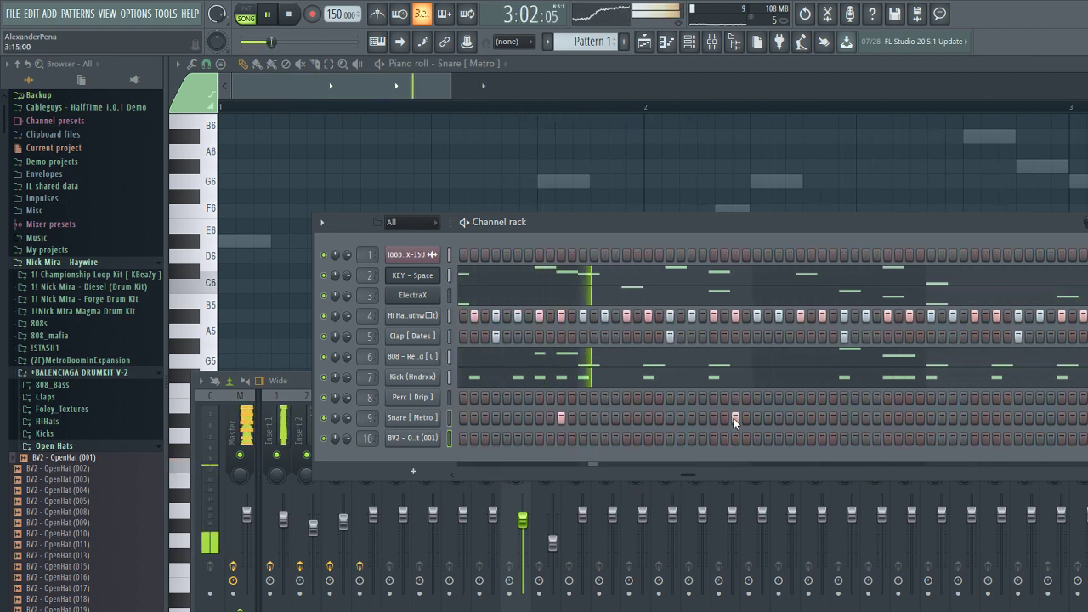
pyautogui.click(779, 417)
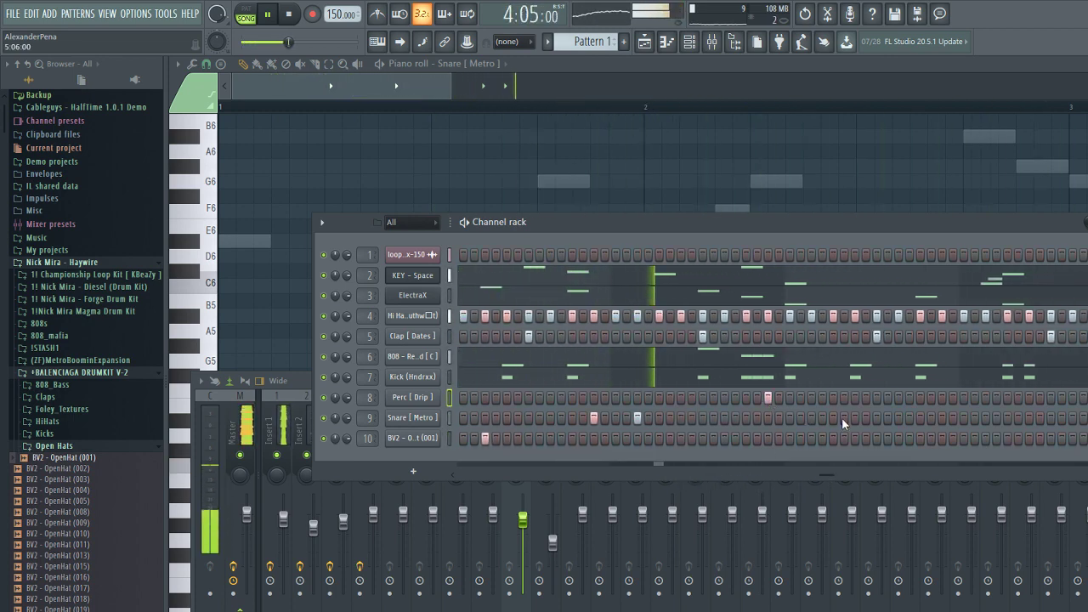
pyautogui.click(658, 439)
# Step: Add Perc [ Drip ] on bar 5 steps 7 and 15 and Snare [ Metro ] on bar 6 step 3, continuing the hits through bar 8
pyautogui.press('space')
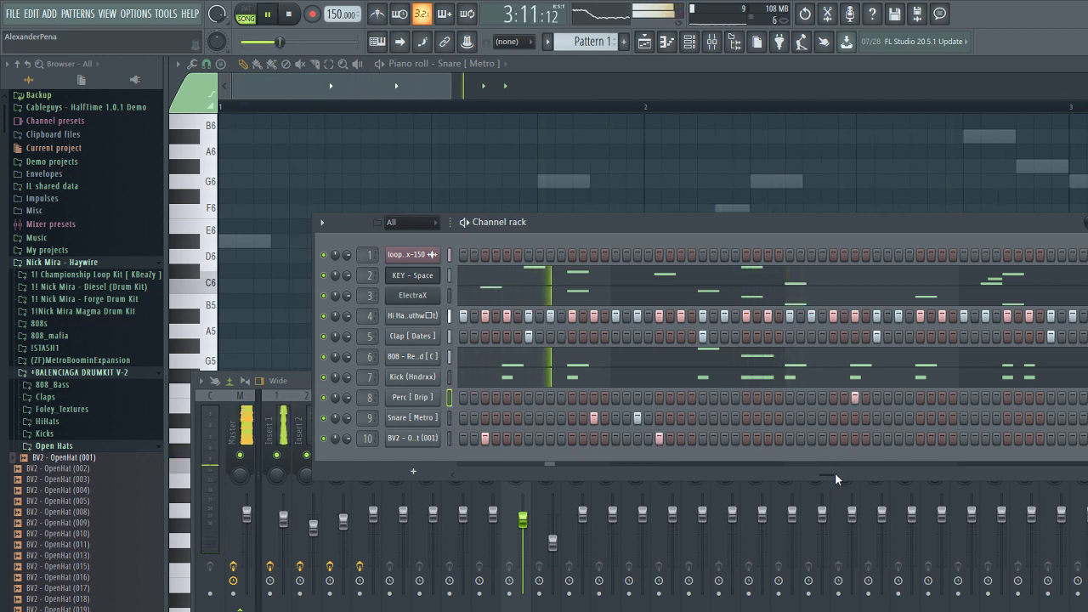
pyautogui.click(767, 398)
pyautogui.click(811, 418)
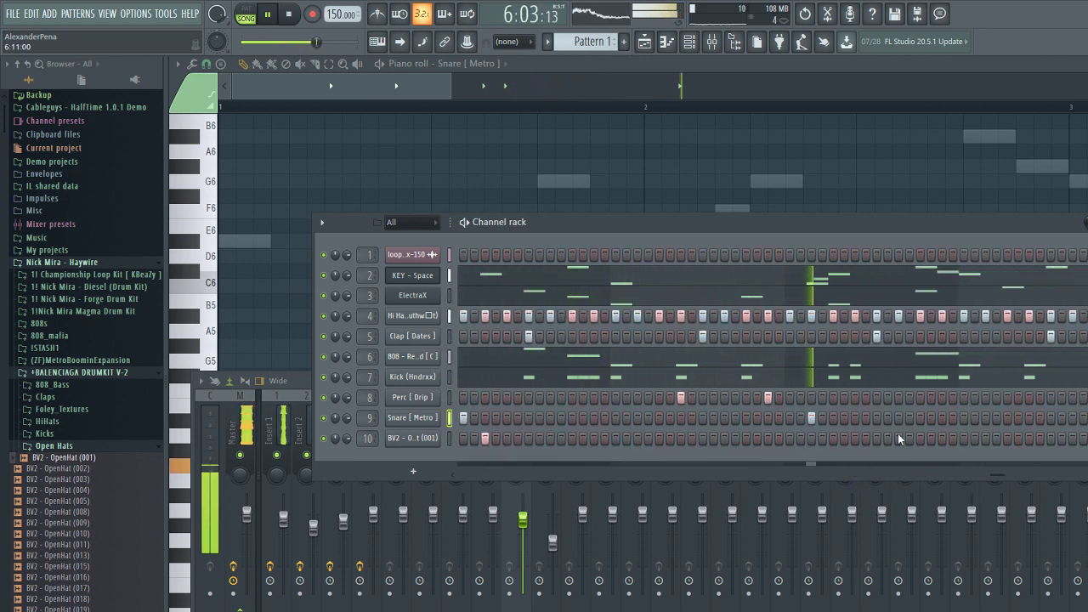
# Step: Play the pattern and slightly raise the mixer volumes of Insert 8 for the percussion and Insert 9 for the snare
pyautogui.press('space')
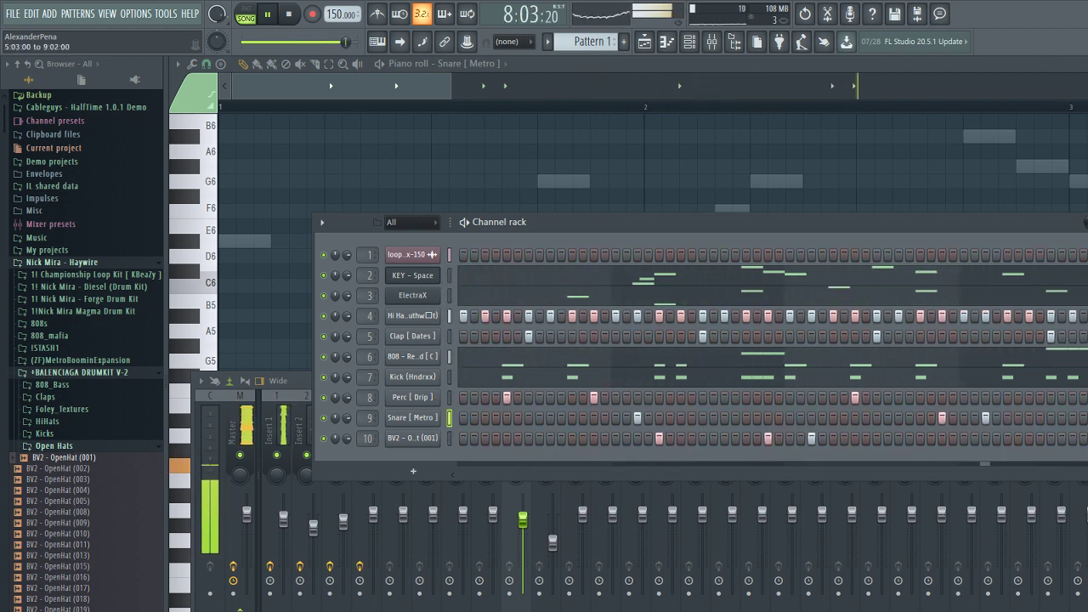
pyautogui.click(474, 526)
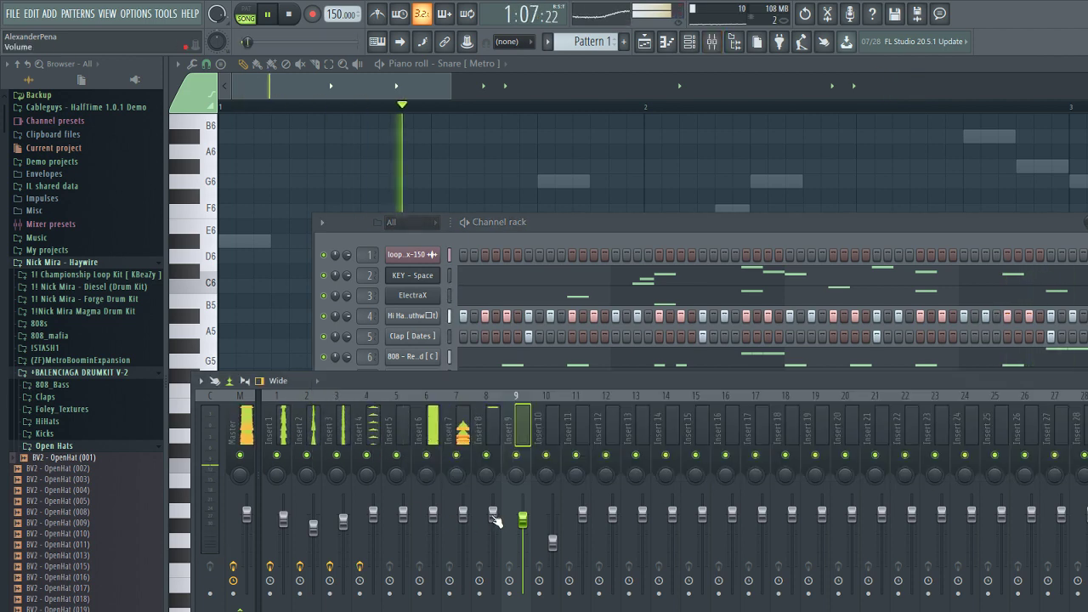
pyautogui.moveTo(493, 515); pyautogui.dragTo(523, 522)
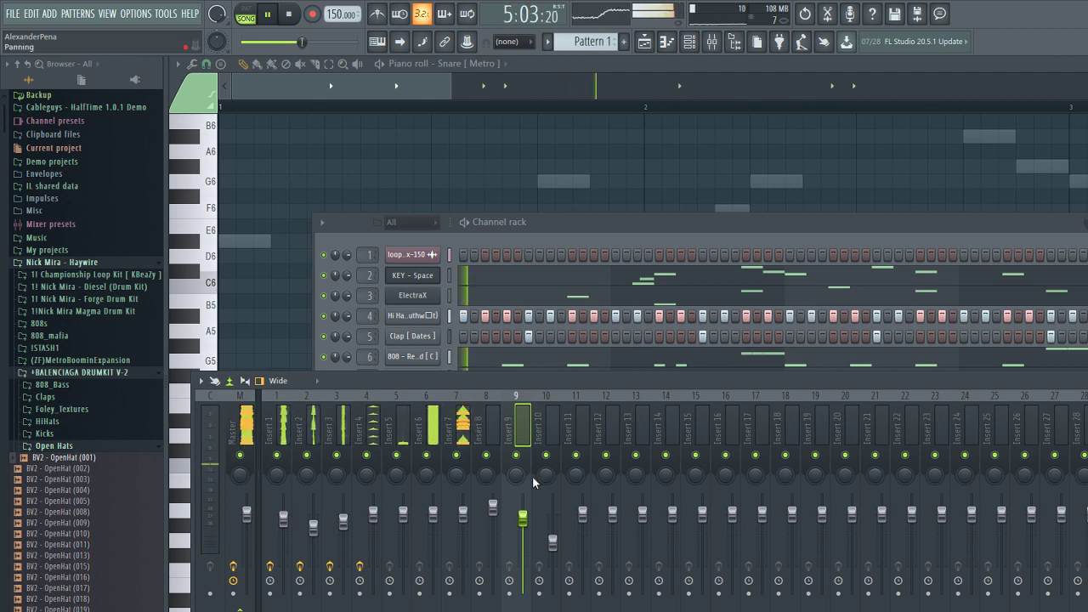
# Step: In the Hi Hat piano roll, replace the bar 1 step 7 note with two evenly spaced C5 notes between steps 5 and 9
pyautogui.click(449, 316)
pyautogui.press('F7')
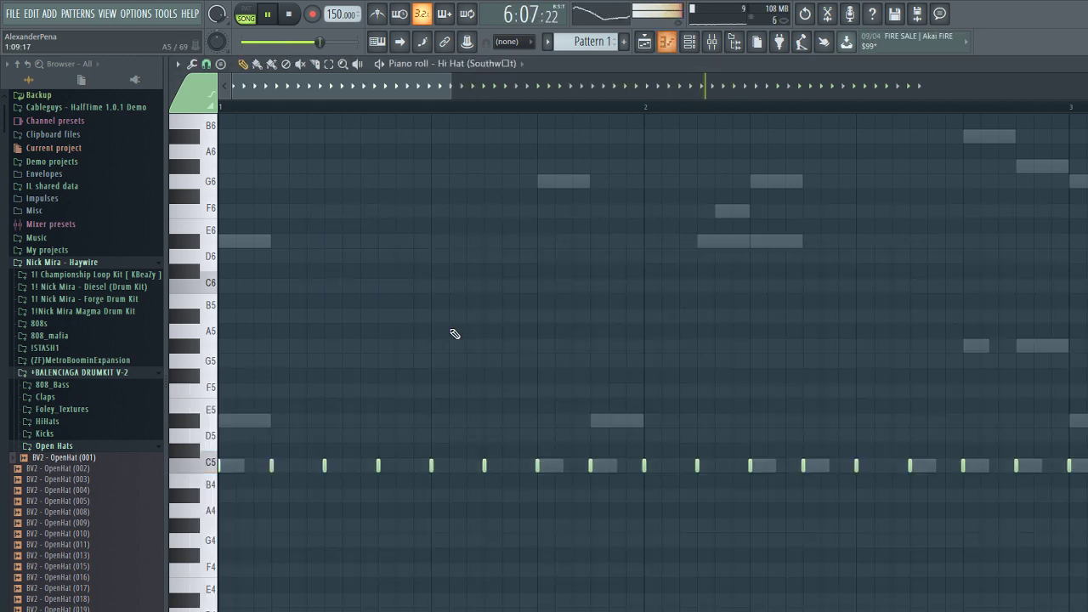
pyautogui.scroll(3, 318, 389)
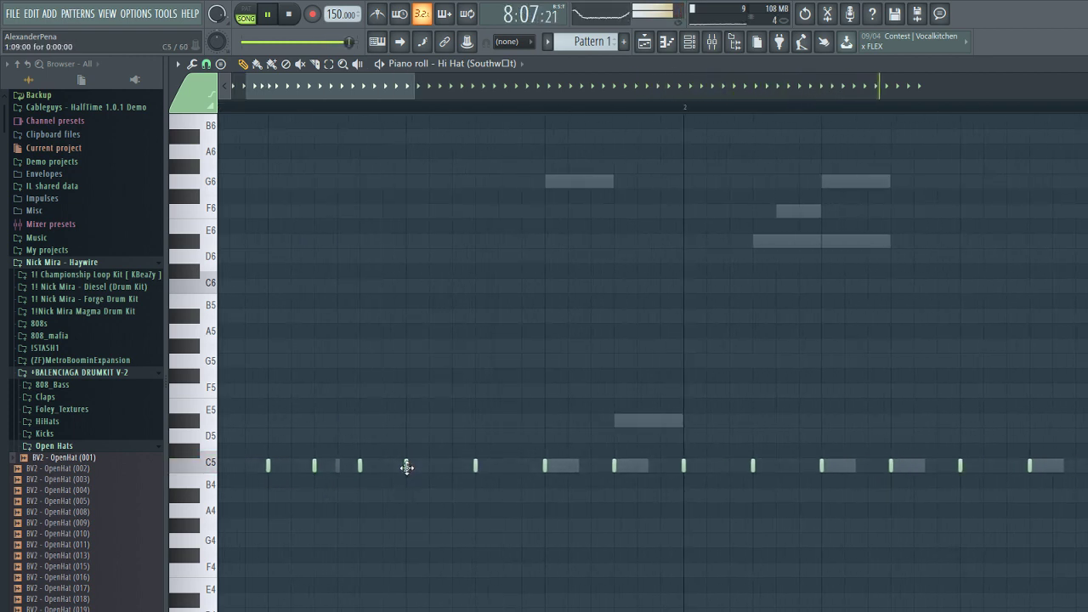
# Step: Replace the C5 hi-hat note on bar 1 step 11 with two evenly spaced D5 notes between steps 9 and 13
pyautogui.click(455, 438)
pyautogui.rightClick(476, 466)
pyautogui.click(499, 439)
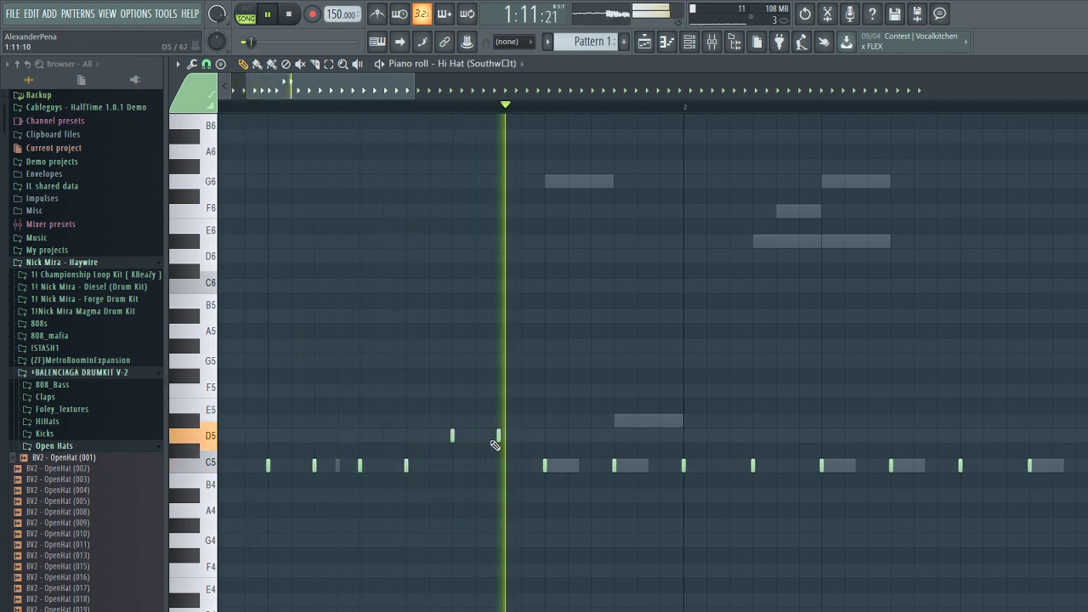
# Step: In bar 1, replace the C5 hi-hat note on step 15 and fill steps 13 to 16 with six evenly spaced C5 notes
pyautogui.press('space')
pyautogui.rightClick(616, 466)
pyautogui.press('space')
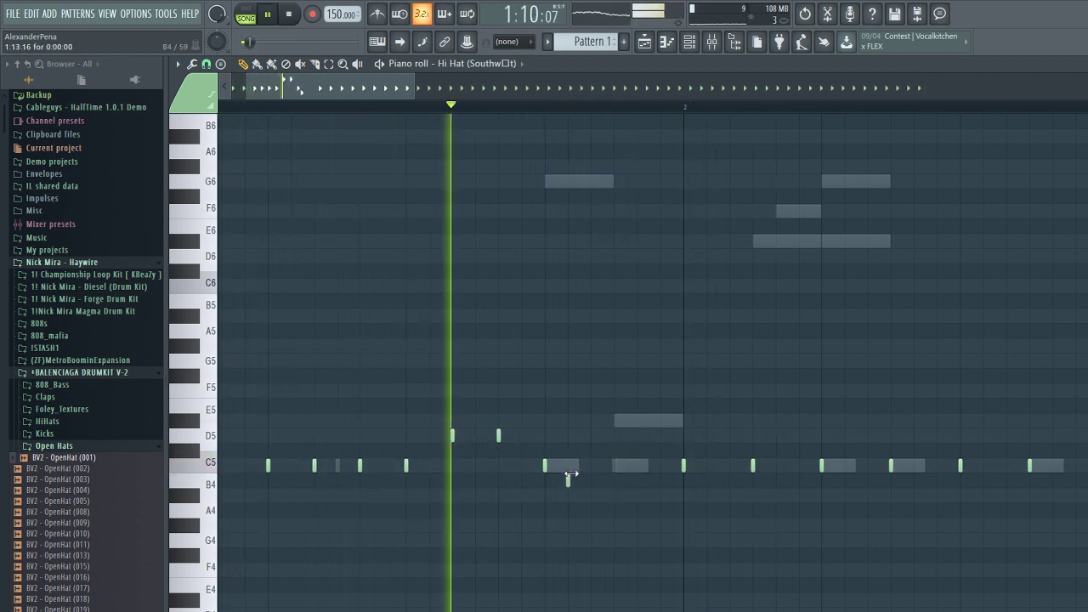
pyautogui.click(568, 465)
pyautogui.click(591, 465)
pyautogui.click(614, 465)
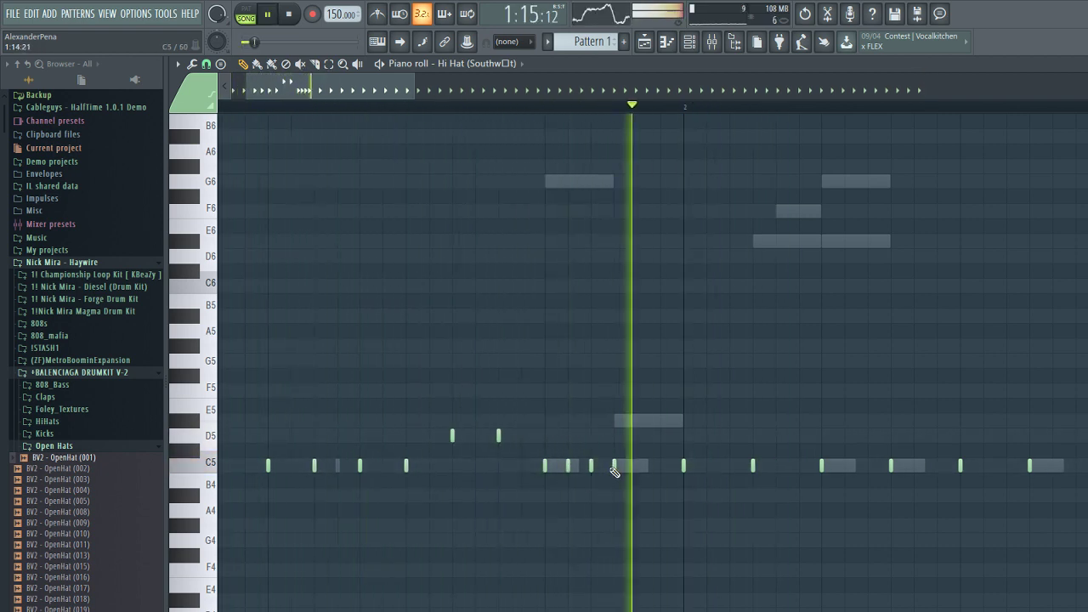
pyautogui.click(638, 465)
# Step: In bar 2, replace the C5 notes on steps 3, 5 and 7 with five evenly spaced A#4 notes between steps 1 and 9
pyautogui.scroll(-1, 689, 502)
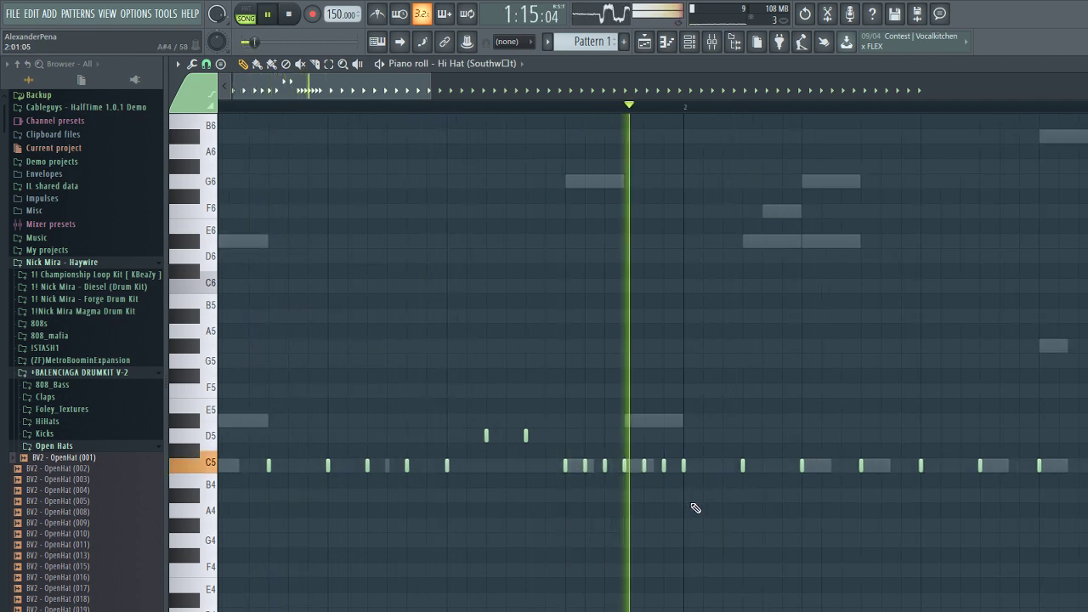
pyautogui.click(722, 496)
pyautogui.rightClick(743, 466)
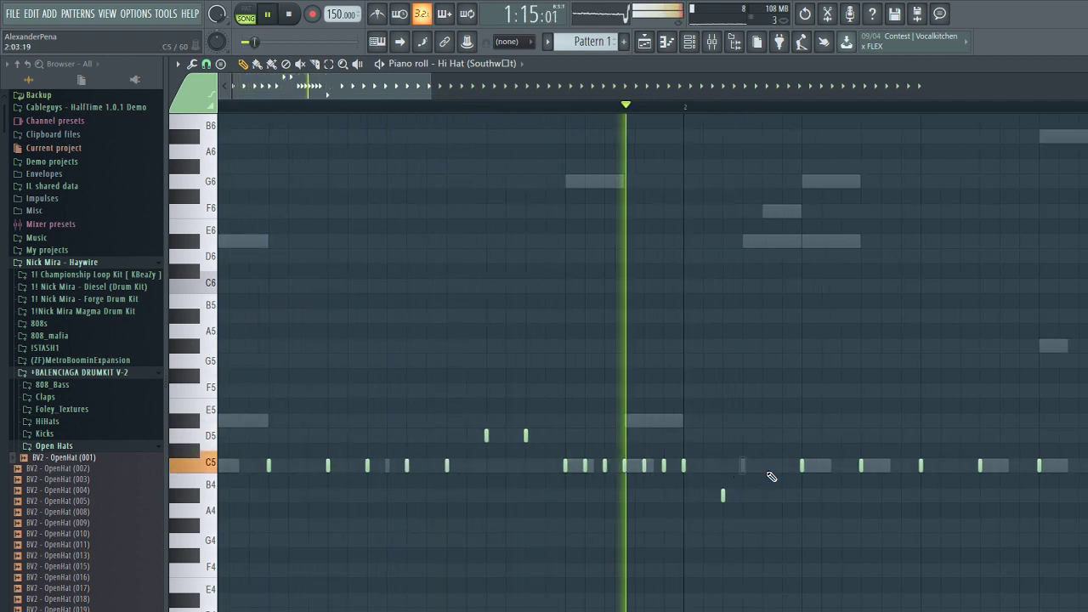
pyautogui.click(764, 497)
pyautogui.click(802, 496)
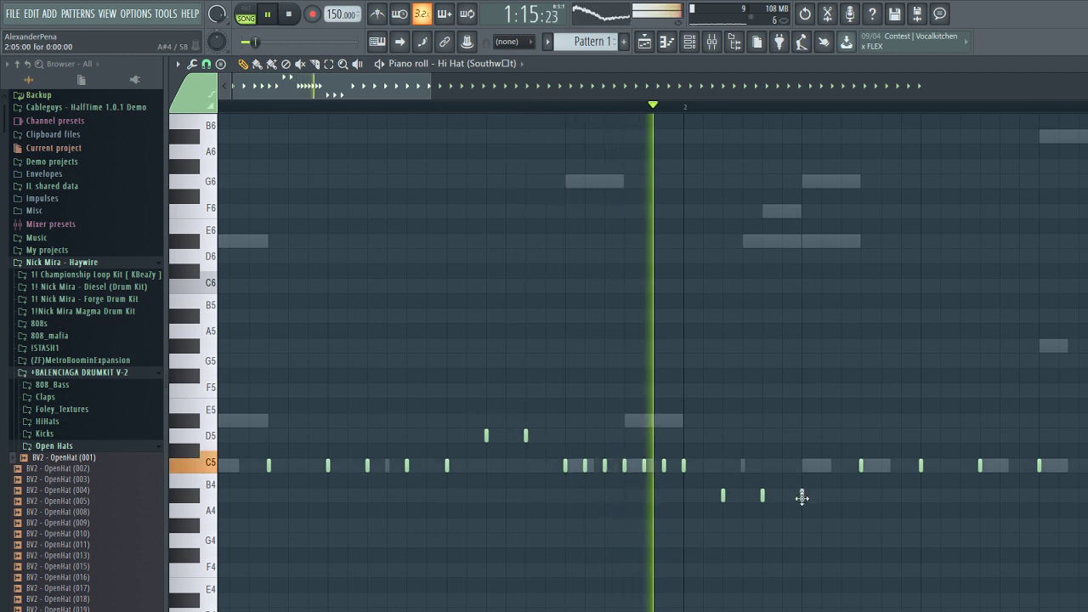
pyautogui.rightClick(862, 468)
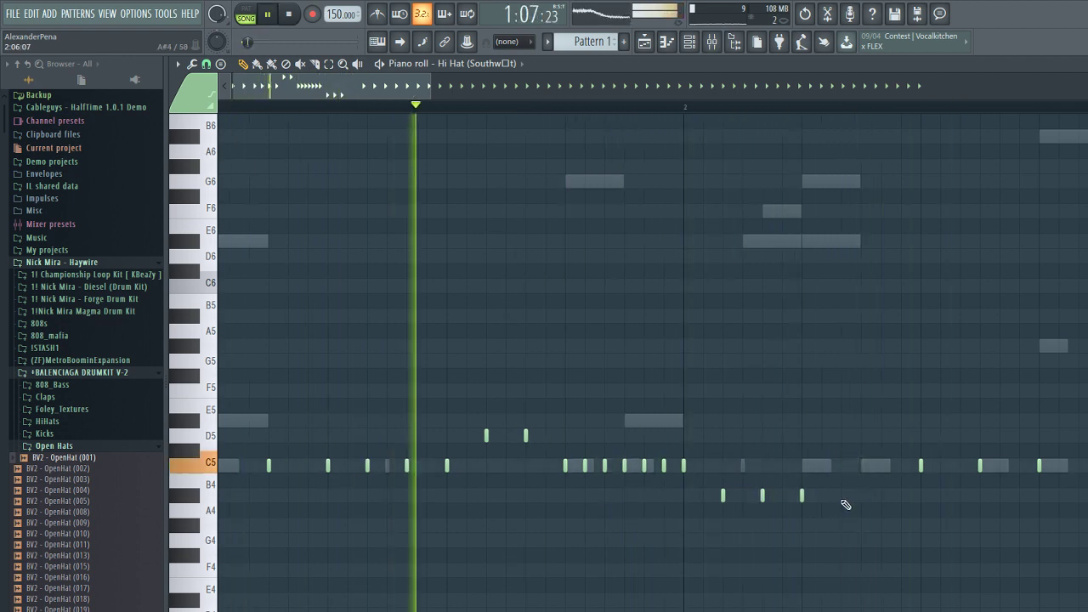
pyautogui.click(841, 498)
pyautogui.scroll(-1, 885, 526)
pyautogui.scroll(1, 831, 539)
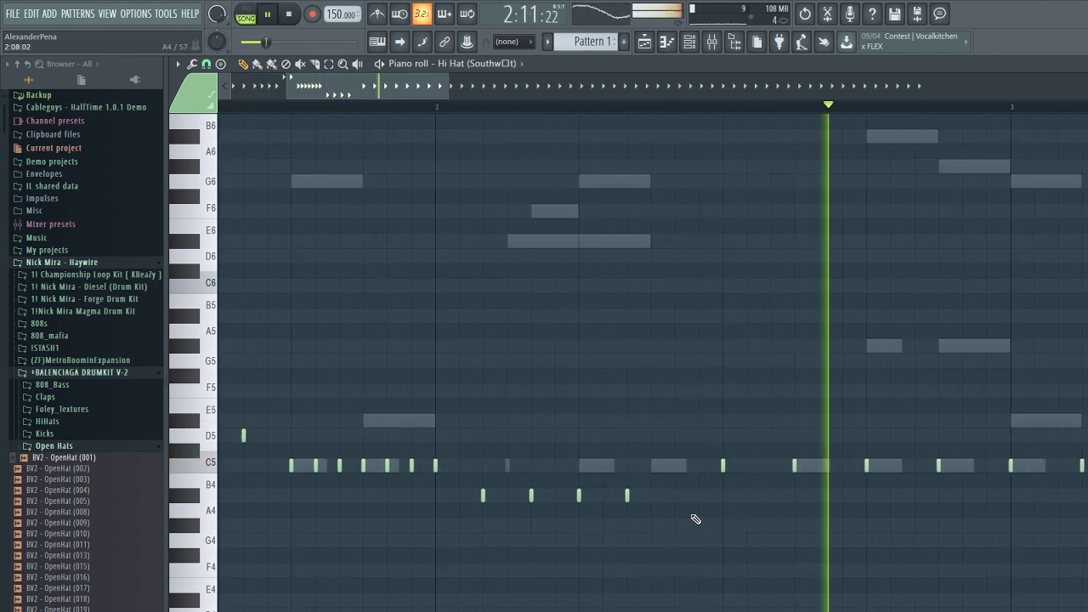
pyautogui.scroll(-2, 730, 512)
pyautogui.scroll(2, 735, 513)
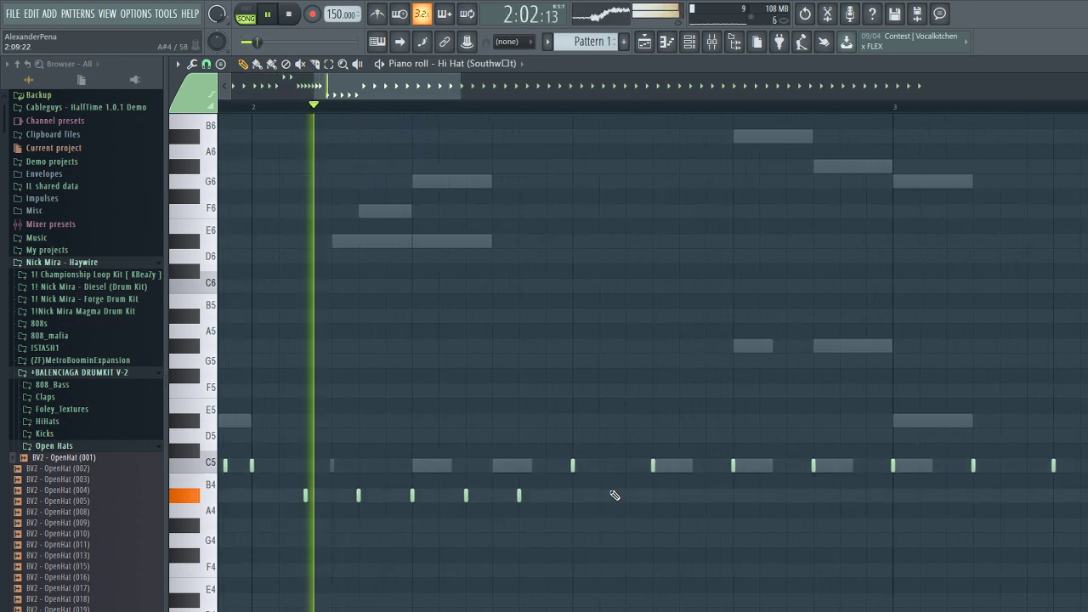
# Step: In bar 2, add two evenly spaced C5 notes between steps 9 and 11 and two more between steps 13 and 15
pyautogui.press('space')
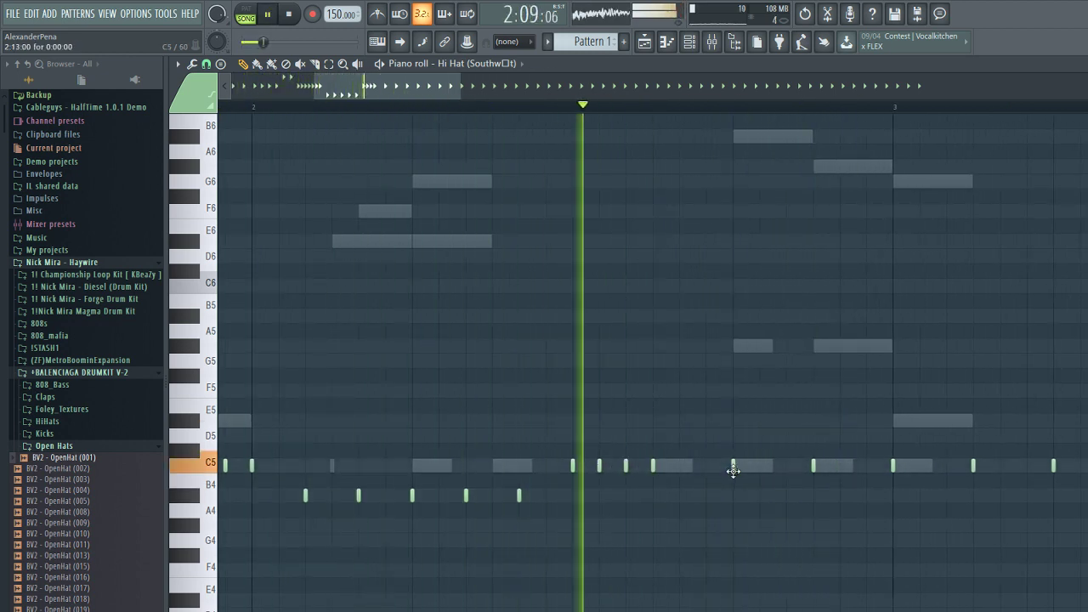
pyautogui.press('space')
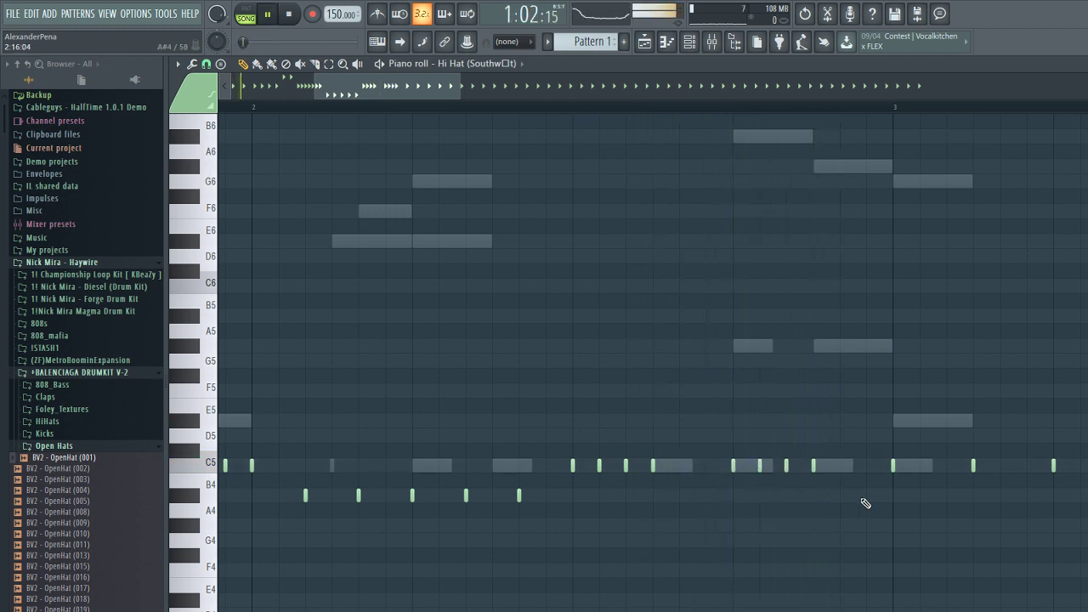
# Step: In bar 3, replace the C5 notes on steps 1 to 7 with three evenly spaced A#4 notes from step 1 to step 9
pyautogui.scroll(-2, 808, 523)
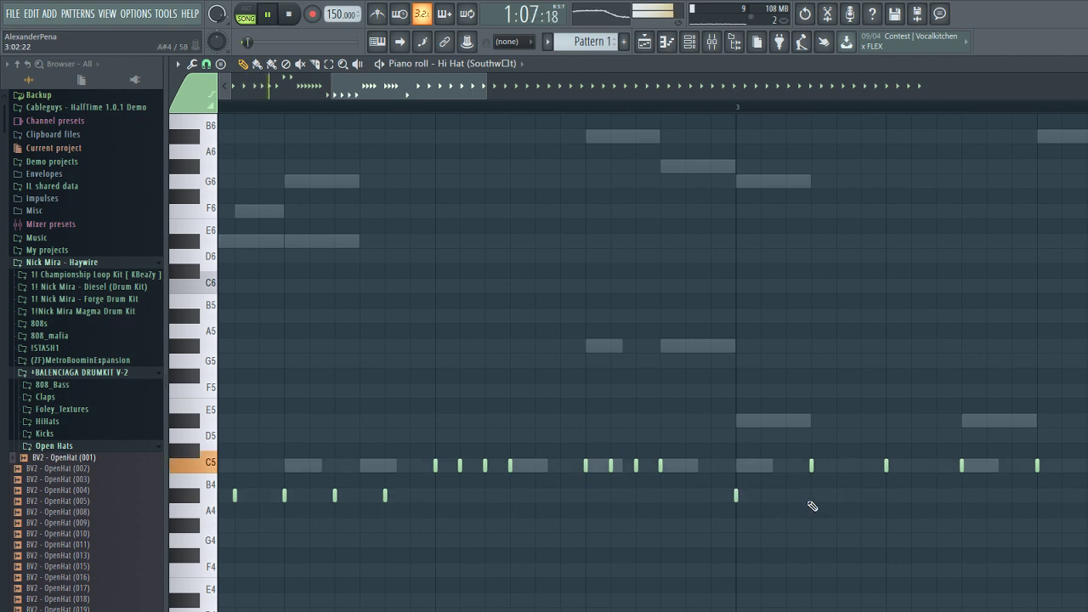
pyautogui.moveTo(811, 467); pyautogui.dragTo(935, 502)
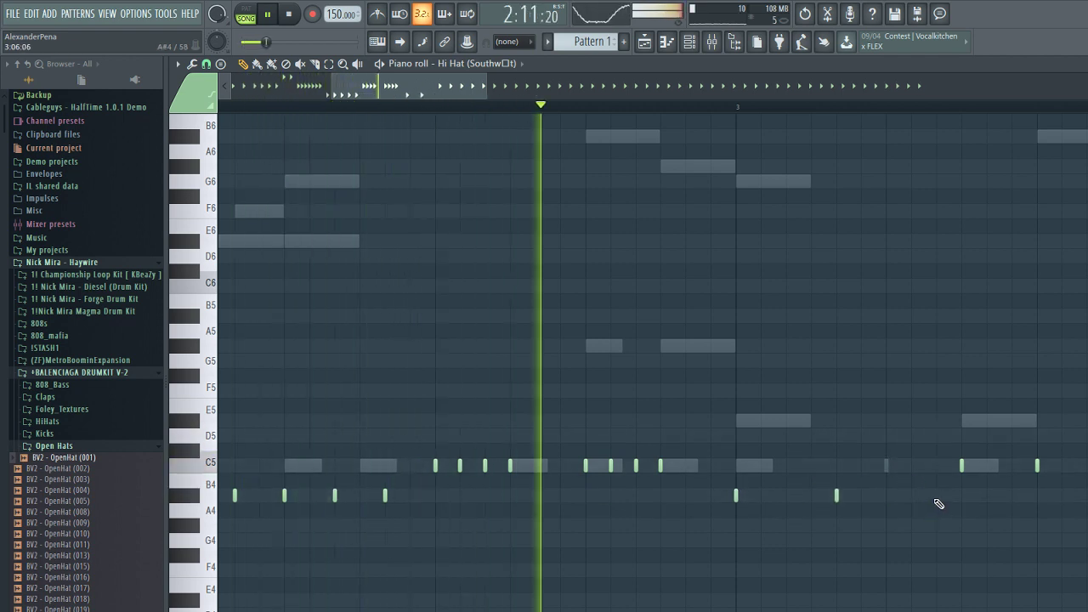
pyautogui.press('space')
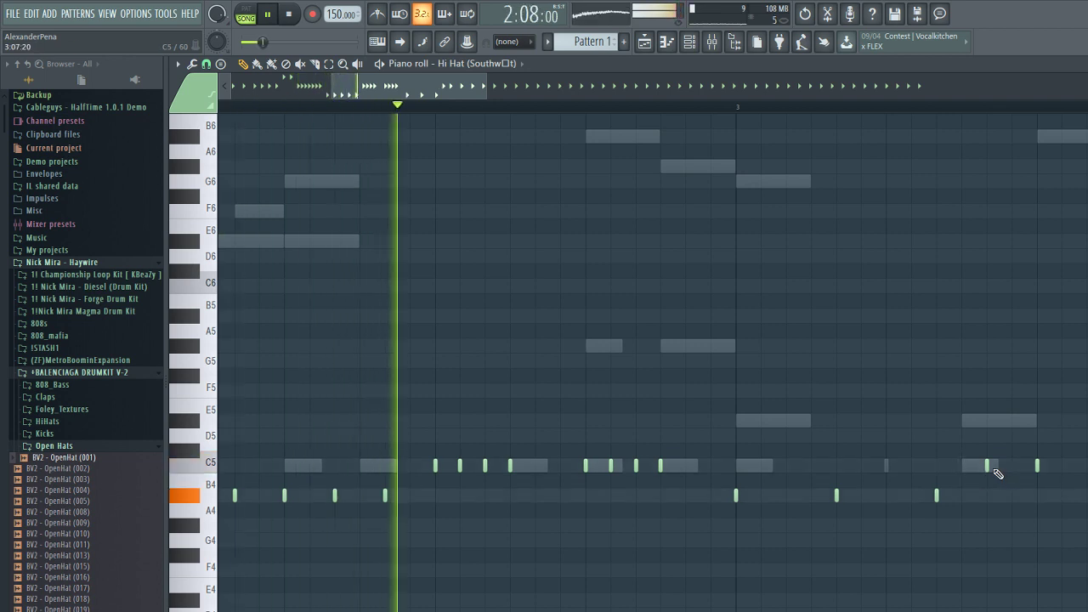
pyautogui.rightClick(989, 466)
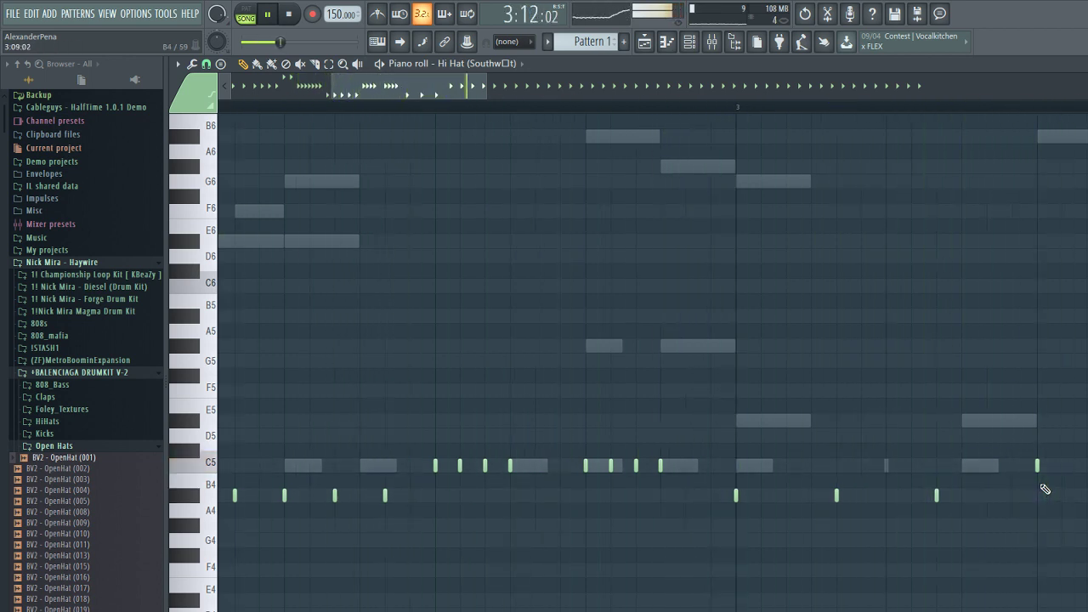
# Step: In bar 3, add a four-note C5 roll across steps 9 to 11 and replace the notes on steps 13 and 15 with a four-note A#4 roll
pyautogui.click(1087, 466)
pyautogui.scroll(-3, 1087, 467)
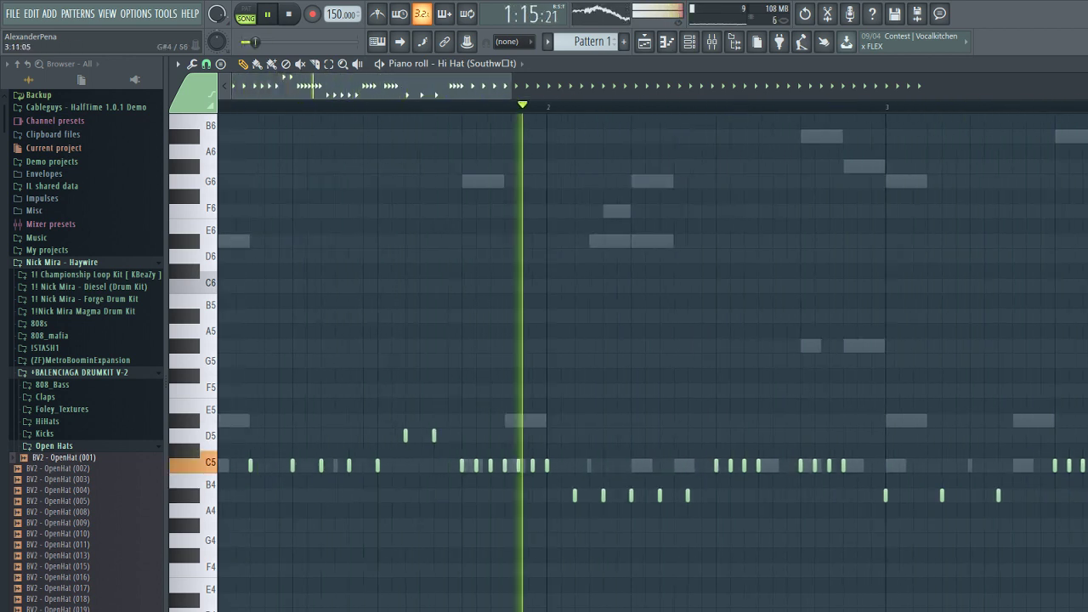
pyautogui.scroll(3, 1086, 480)
pyautogui.click(939, 499)
pyautogui.click(968, 499)
pyautogui.click(994, 498)
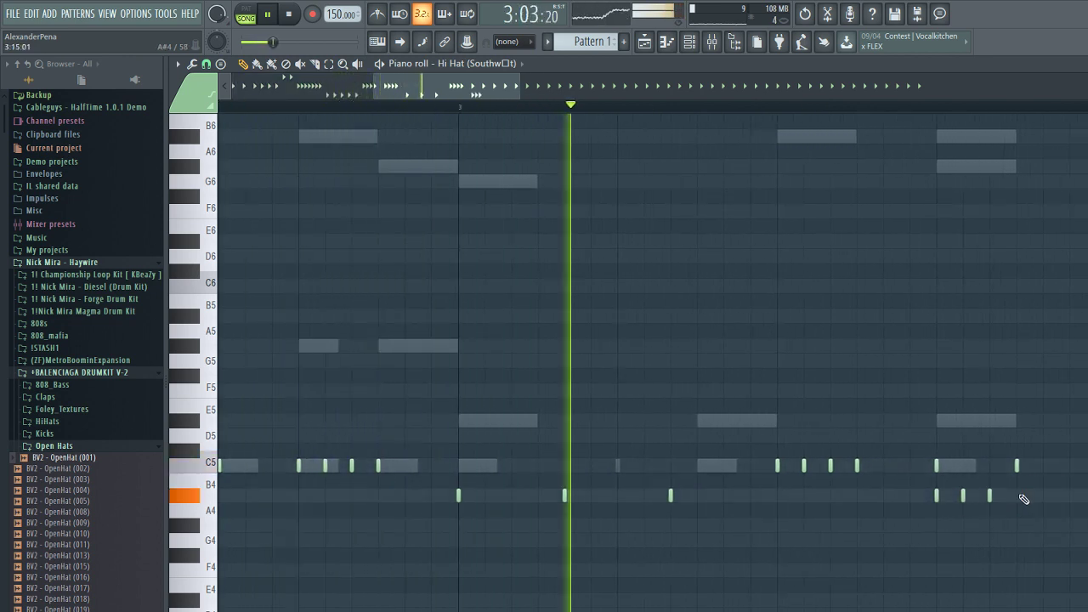
pyautogui.click(1021, 498)
pyautogui.rightClick(1018, 467)
pyautogui.rightClick(938, 467)
# Step: In bar 4, replace the existing notes with three evenly spaced C5 notes from step 1 and three evenly spaced A#4 notes from step 5
pyautogui.scroll(-3, 961, 484)
pyautogui.scroll(3, 844, 508)
pyautogui.press('space')
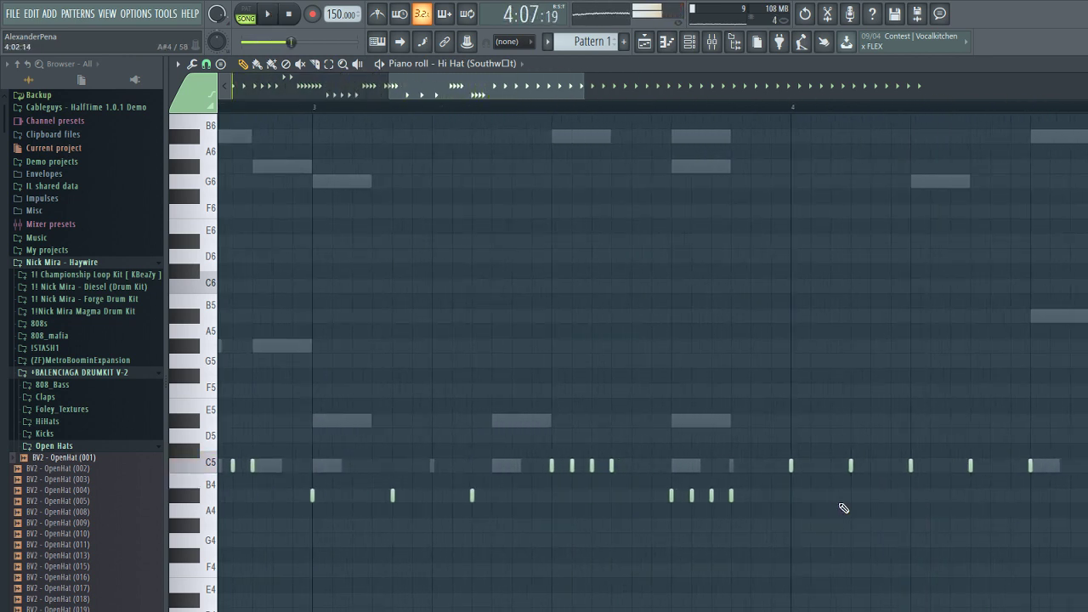
pyautogui.press('space')
pyautogui.click(811, 467)
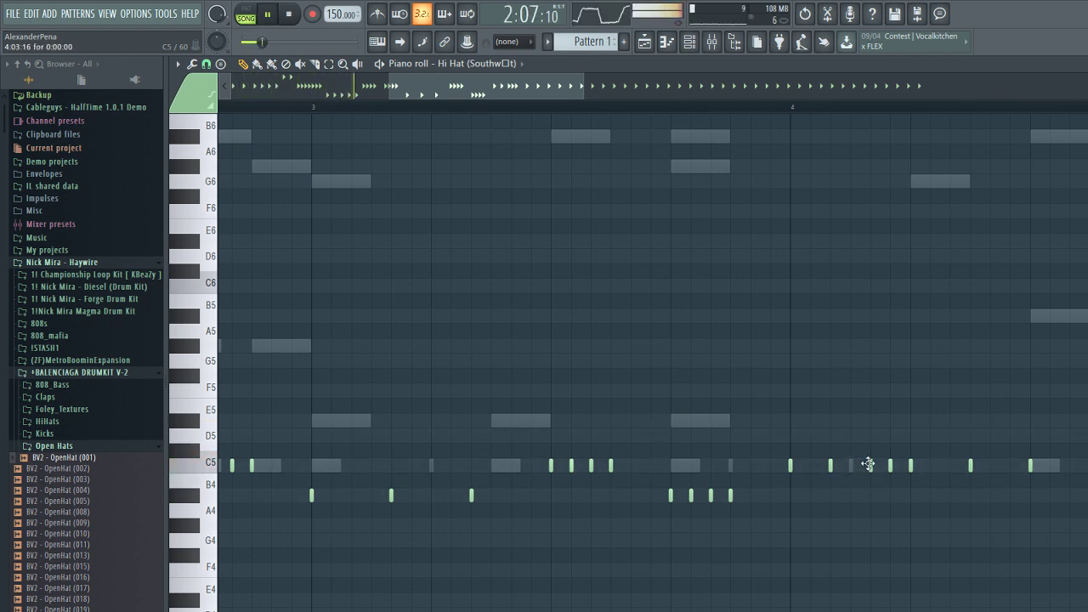
pyautogui.moveTo(911, 467); pyautogui.dragTo(910, 496)
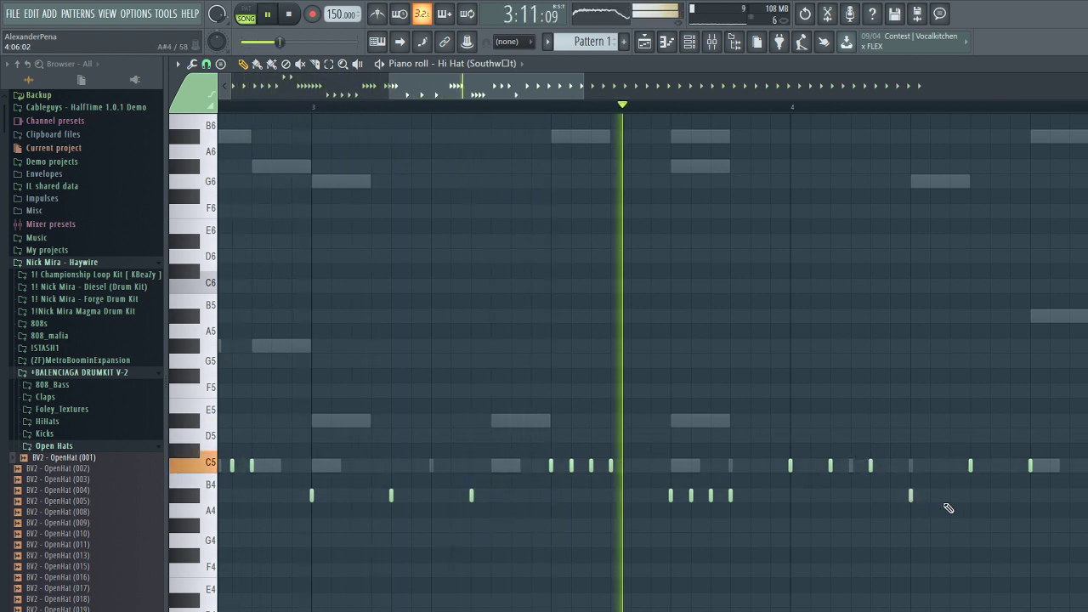
pyautogui.press('space')
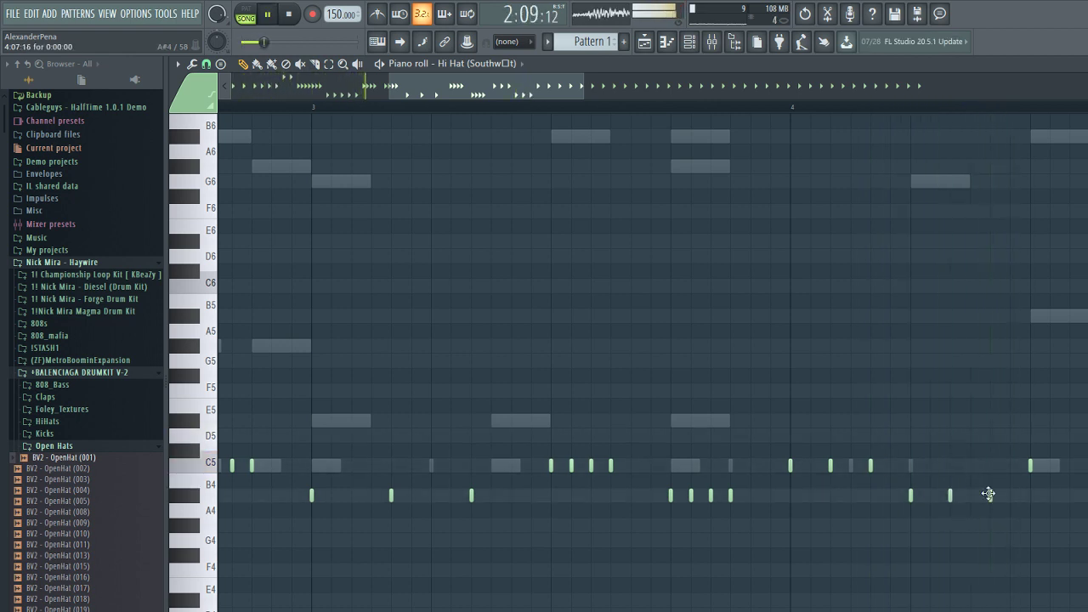
# Step: Finish bar 4 with three evenly spaced B4 notes from step 9 and six evenly spaced A#4 notes from step 13, replacing the C5 notes
pyautogui.moveTo(1031, 465); pyautogui.dragTo(1032, 512)
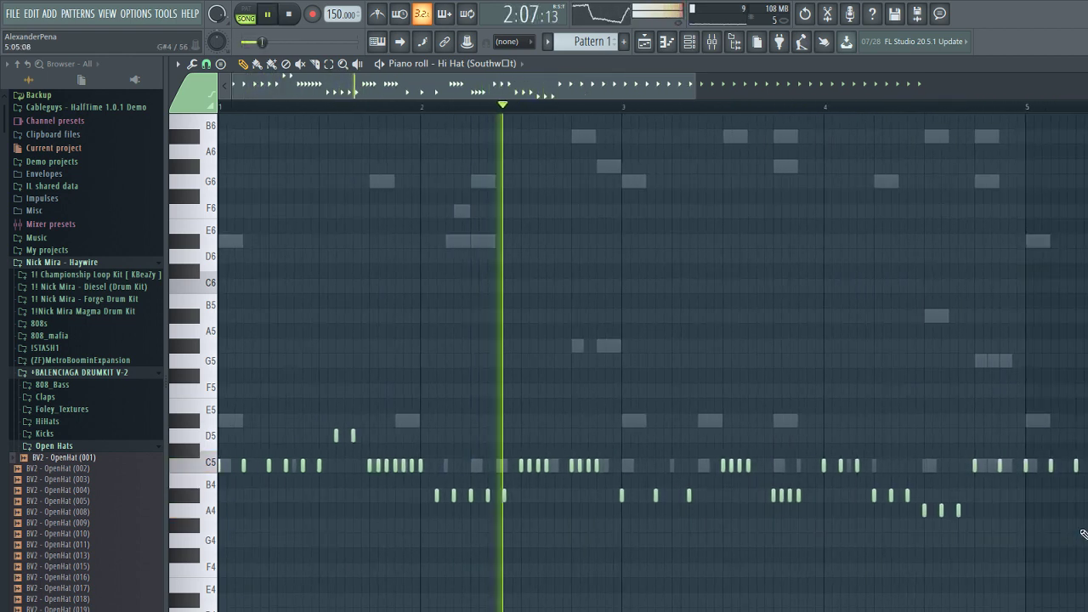
pyautogui.moveTo(837, 466); pyautogui.dragTo(838, 498)
pyautogui.moveTo(900, 465); pyautogui.dragTo(877, 498)
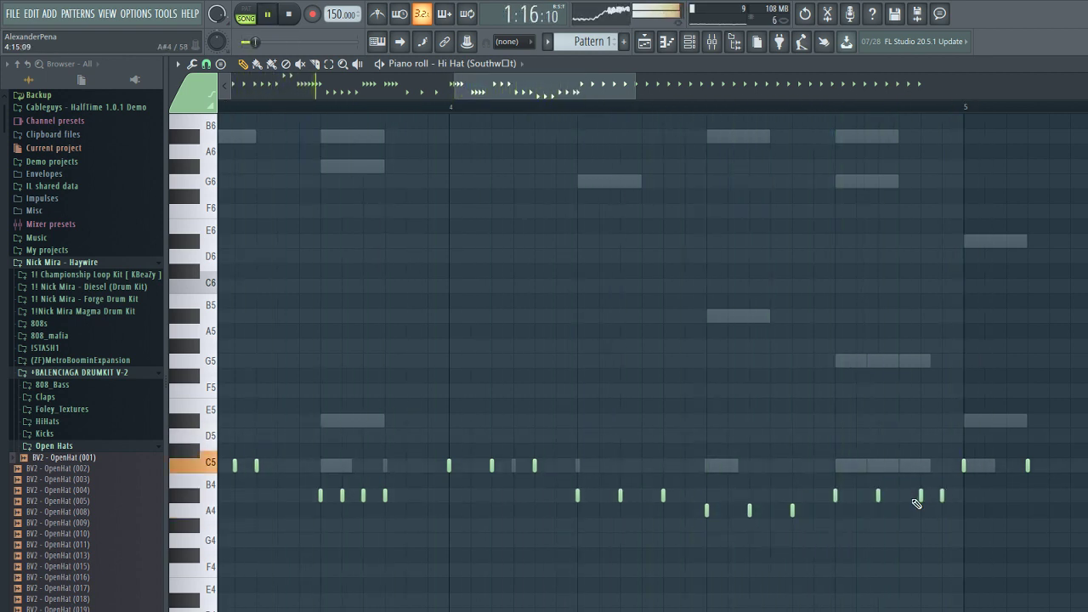
pyautogui.moveTo(828, 531); pyautogui.dragTo(707, 482)
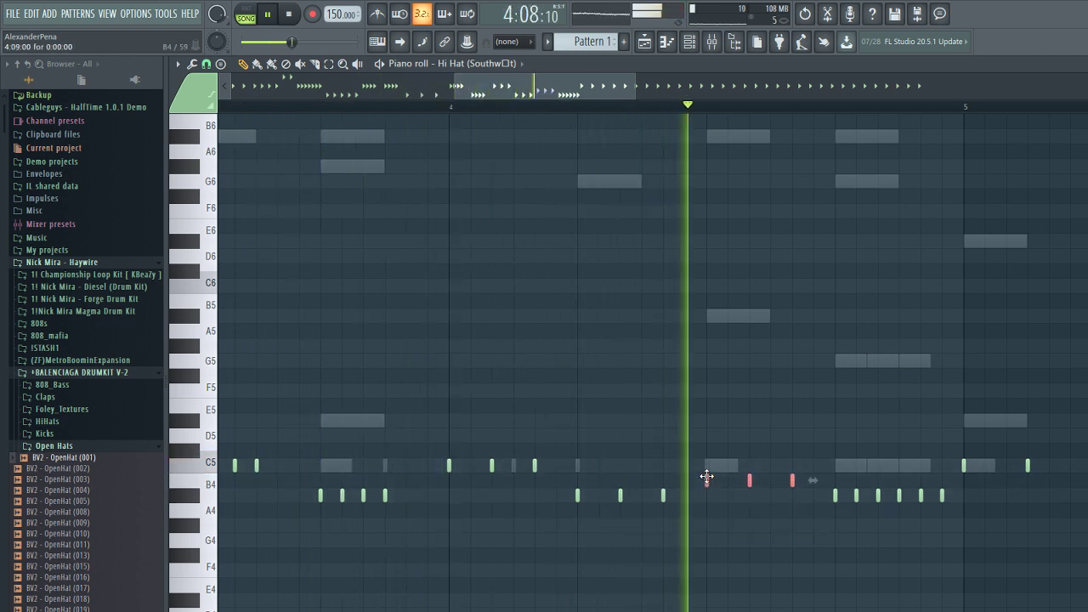
# Step: Select the time range of bars 5 to 8 and delete all its hi-hat notes
pyautogui.scroll(-4, 850, 565)
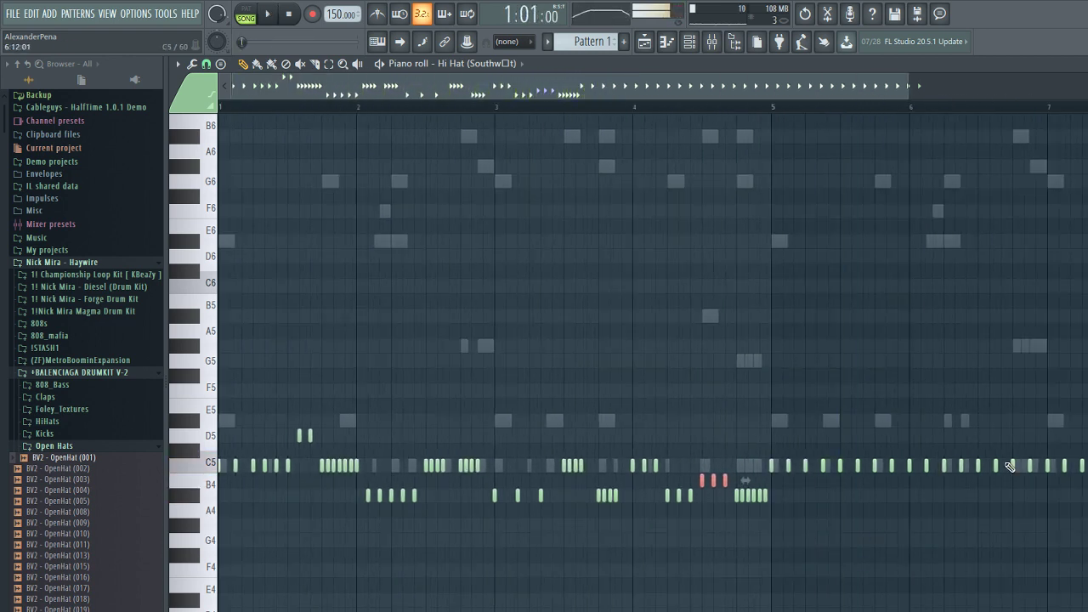
pyautogui.scroll(-2, 938, 114)
pyautogui.moveTo(935, 111); pyautogui.dragTo(580, 116)
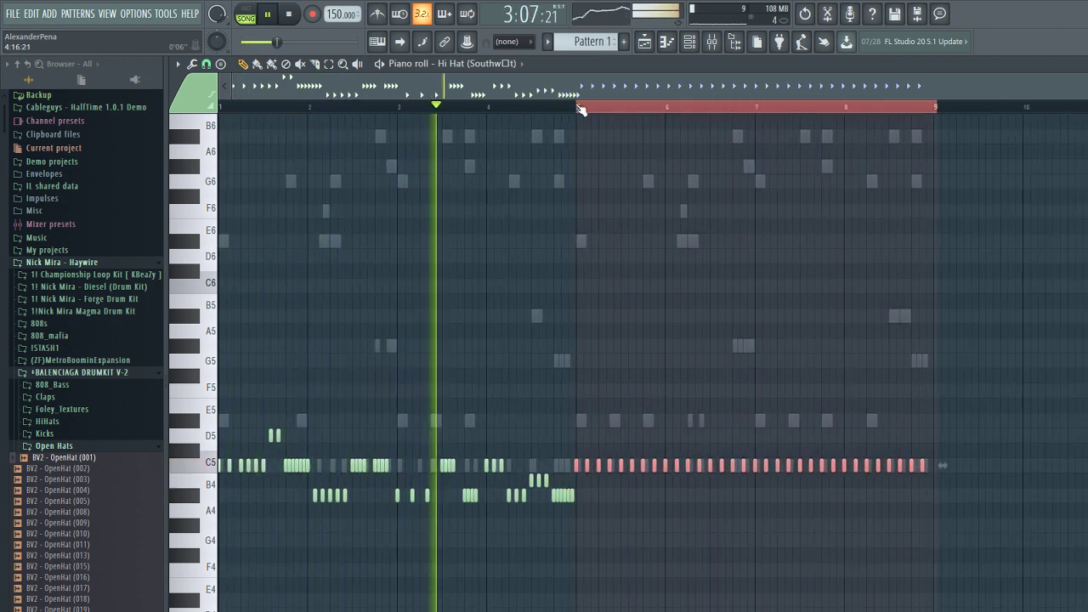
pyautogui.press('Delete')
pyautogui.press('space')
# Step: Duplicate the hi-hat notes of bars 1 to 4 into bars 5 to 8 and clear the time selection
pyautogui.moveTo(579, 110); pyautogui.dragTo(218, 110)
pyautogui.hotkey('ctrl', 'b')
pyautogui.press('space')
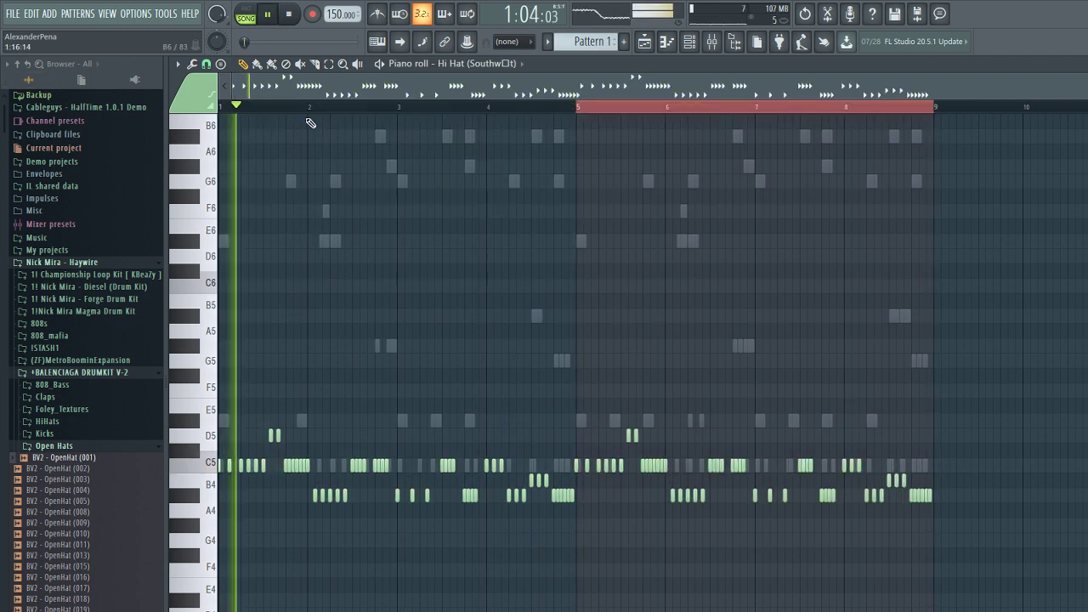
pyautogui.keyDown('ctrl'); pyautogui.click(310, 110); pyautogui.keyUp('ctrl')
# Step: In bar 8, replace the hi-hat notes from step 9 onward with A#4 notes on steps 11, 13 and 15
pyautogui.scroll(3, 357, 237)
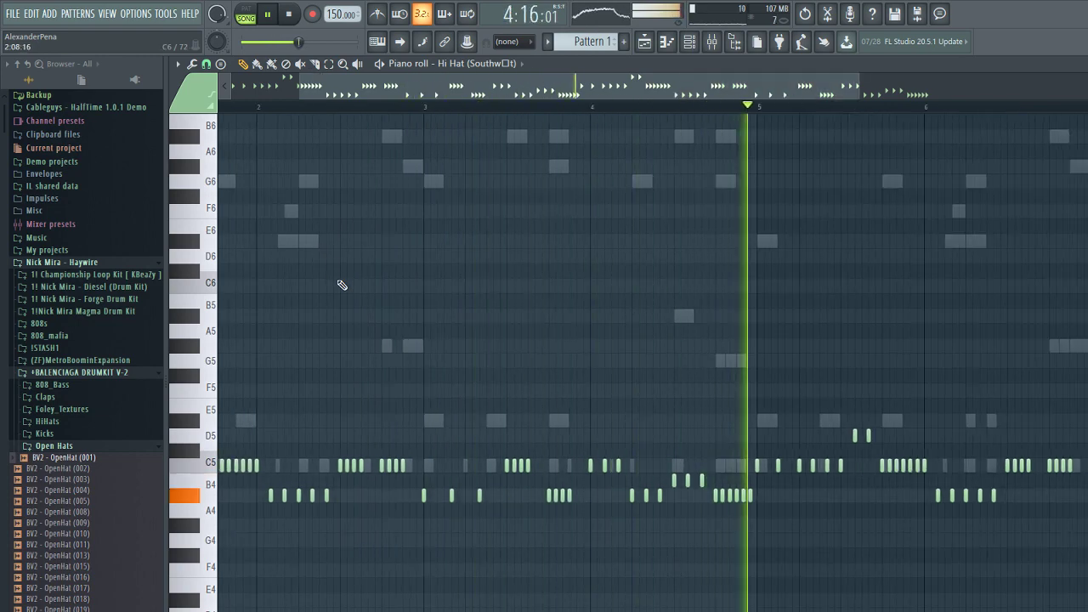
pyautogui.scroll(-3, 646, 353)
pyautogui.scroll(4, 970, 438)
pyautogui.rightClick(885, 510)
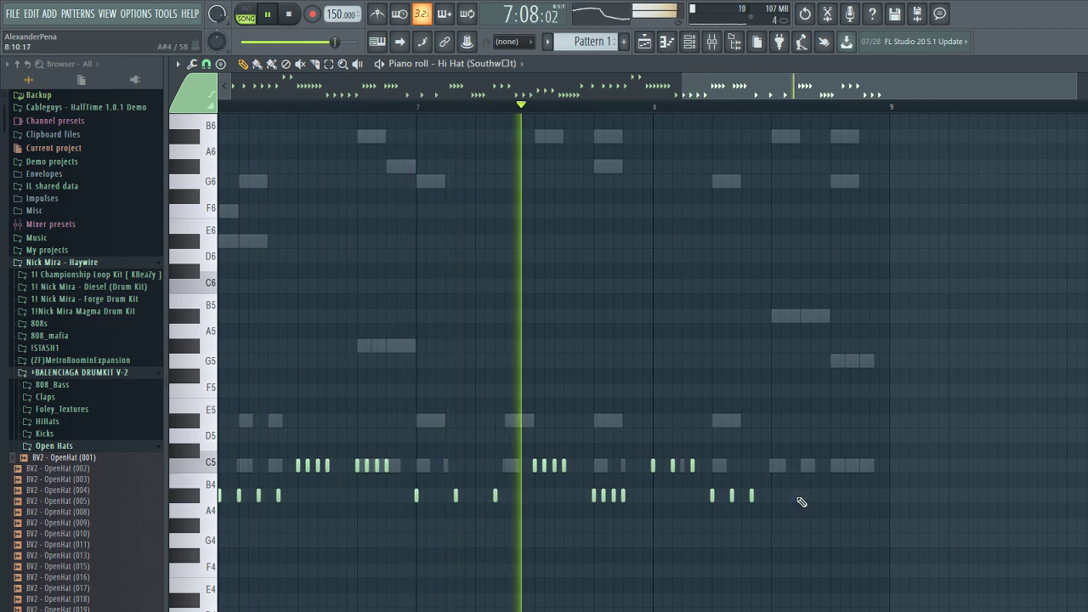
pyautogui.click(801, 498)
pyautogui.click(832, 498)
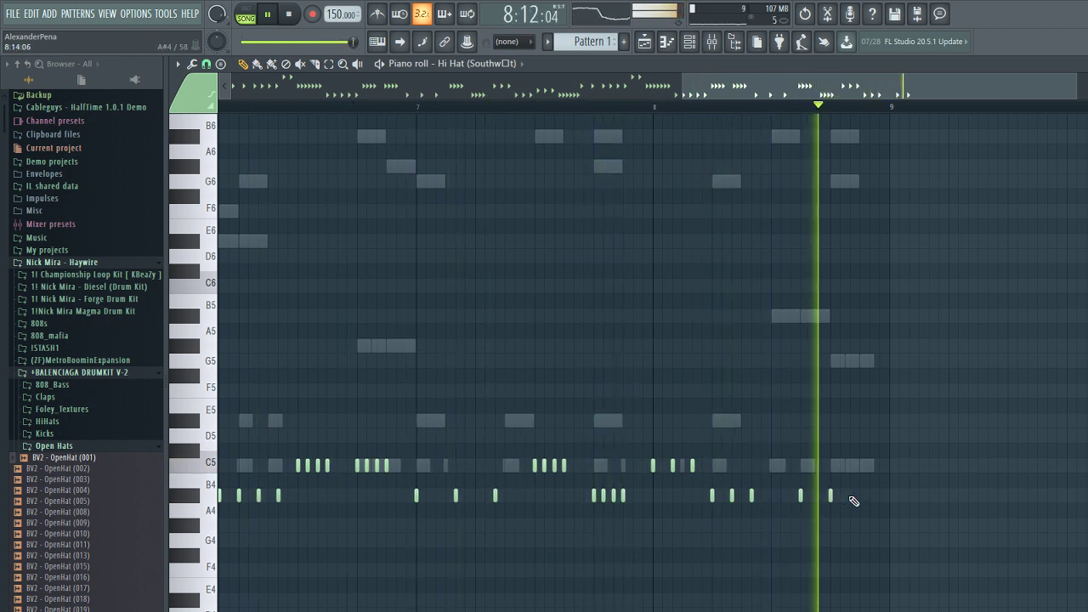
pyautogui.keyDown('ctrl'); pyautogui.scroll(-6, 860, 502); pyautogui.keyUp('ctrl')
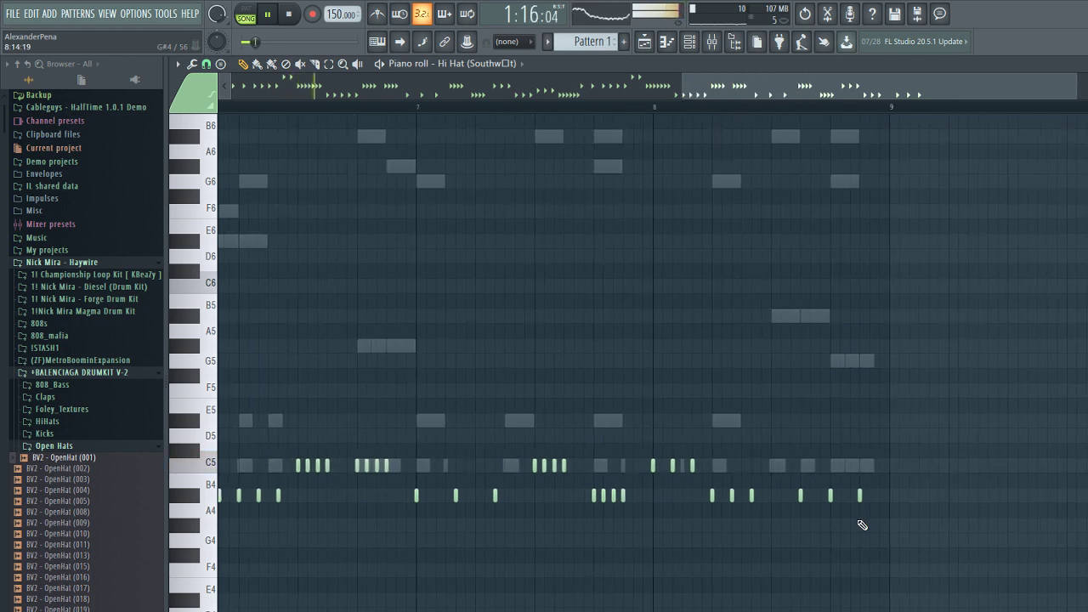
# Step: Bring up the channel rack and open the New Wave crash samples in the Normalized drum kit
pyautogui.press('F6')
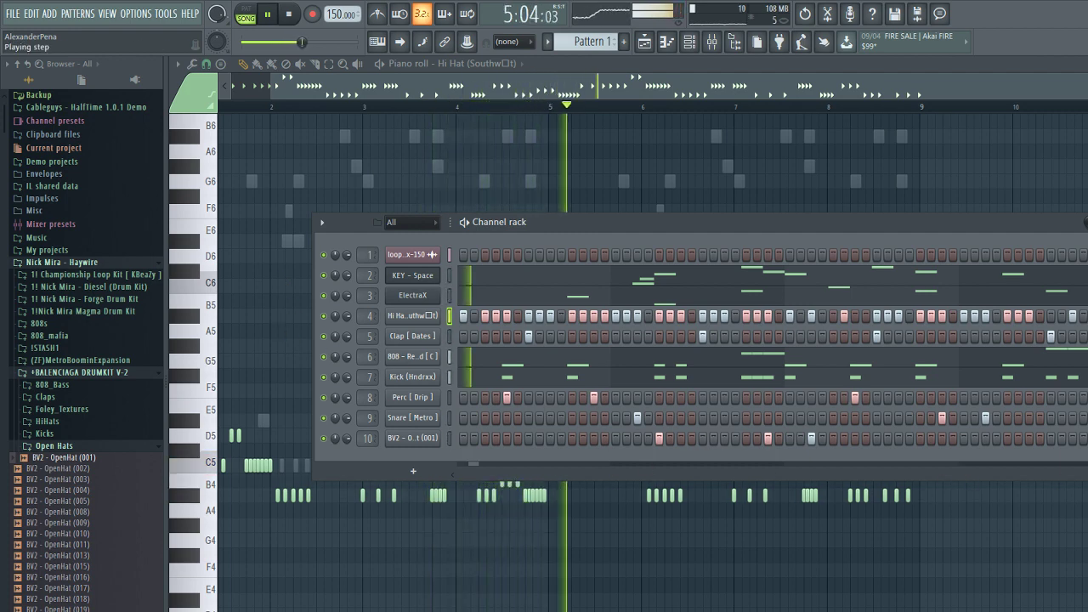
pyautogui.click(60, 373)
pyautogui.scroll(-2, 57, 398)
pyautogui.scroll(-5, 56, 404)
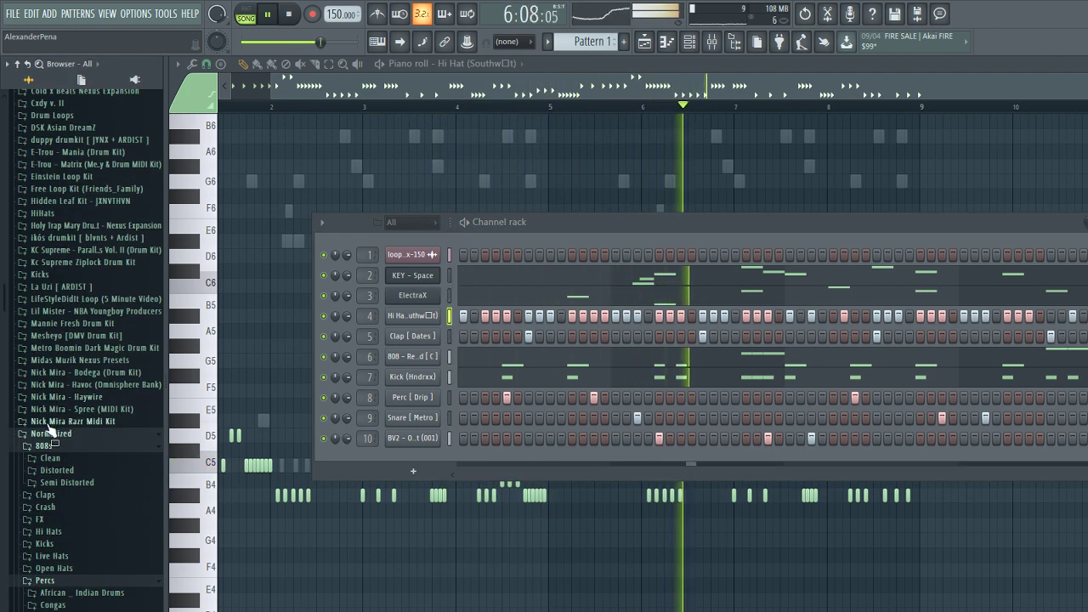
pyautogui.click(47, 447)
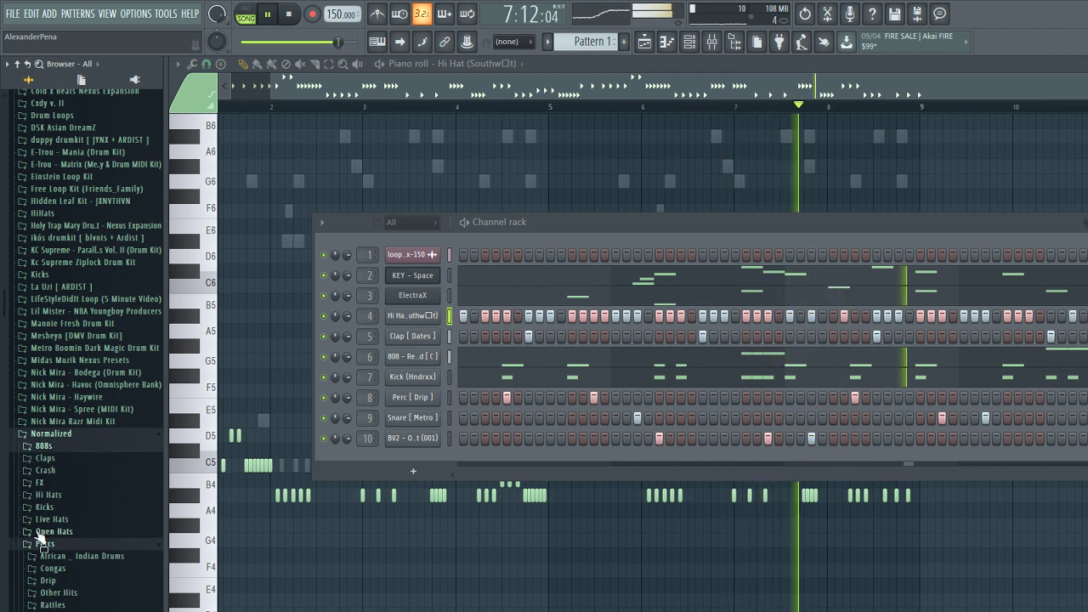
pyautogui.click(45, 470)
pyautogui.click(59, 496)
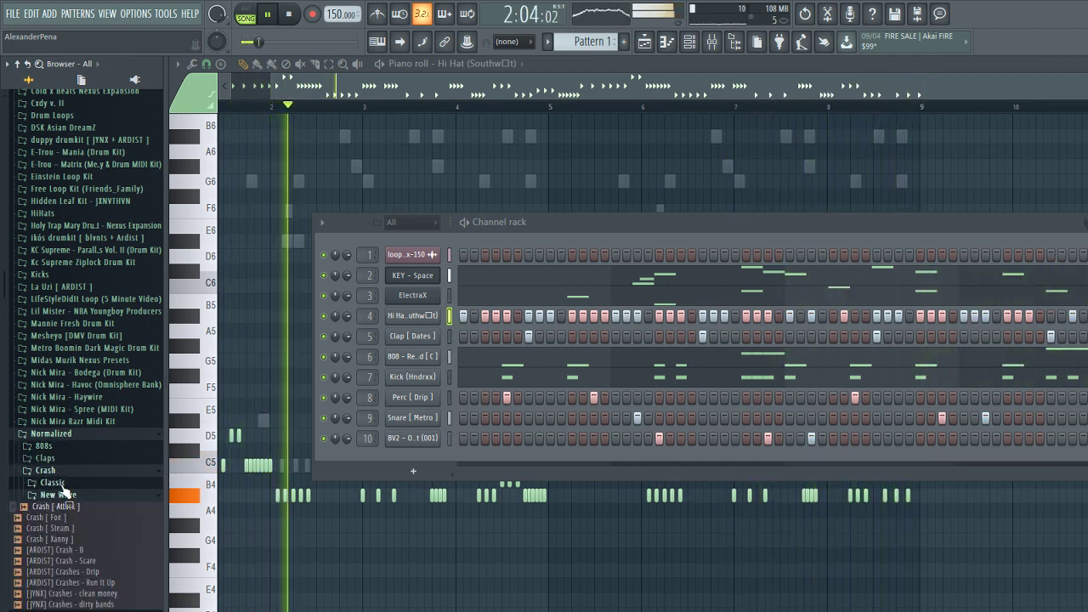
# Step: Audition crash samples from the New Wave folder, including Crash - B and Crashes - clean money, and from the Classic folder
pyautogui.click(65, 562)
pyautogui.click(68, 553)
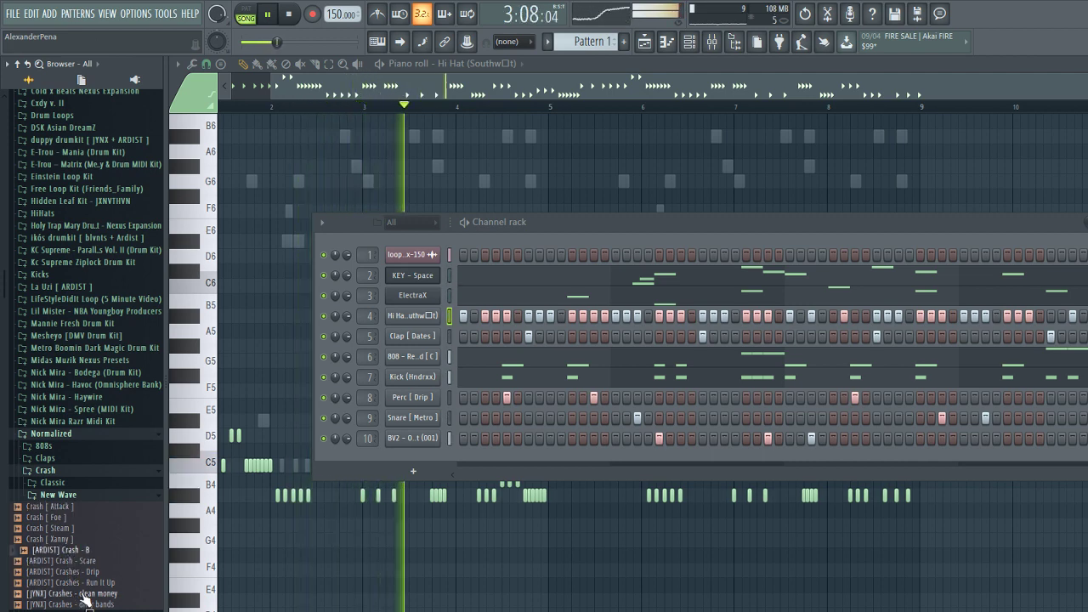
pyautogui.click(83, 593)
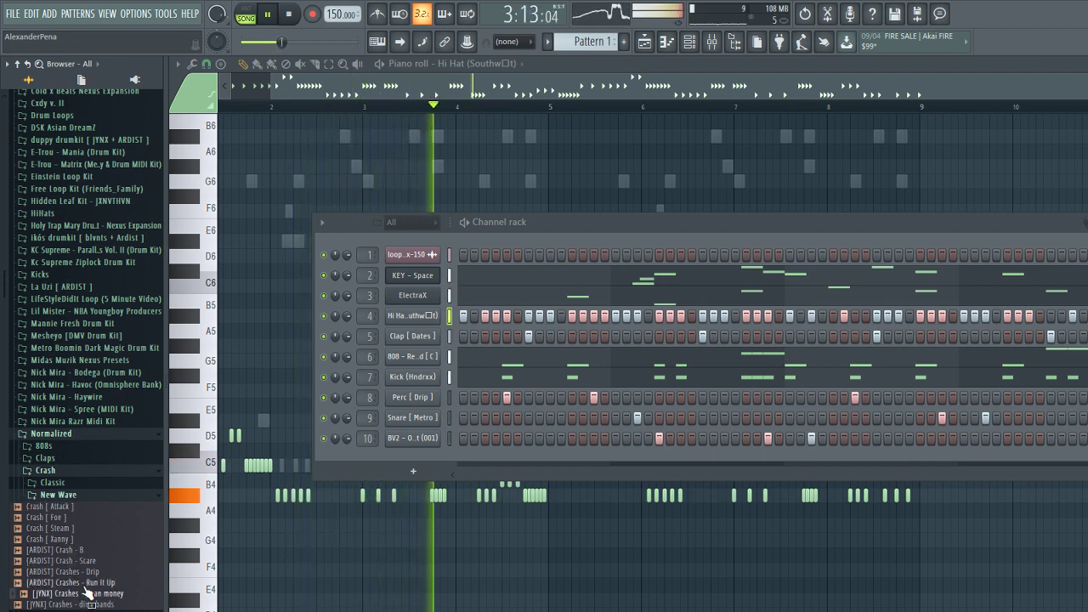
pyautogui.click(53, 483)
pyautogui.click(64, 496)
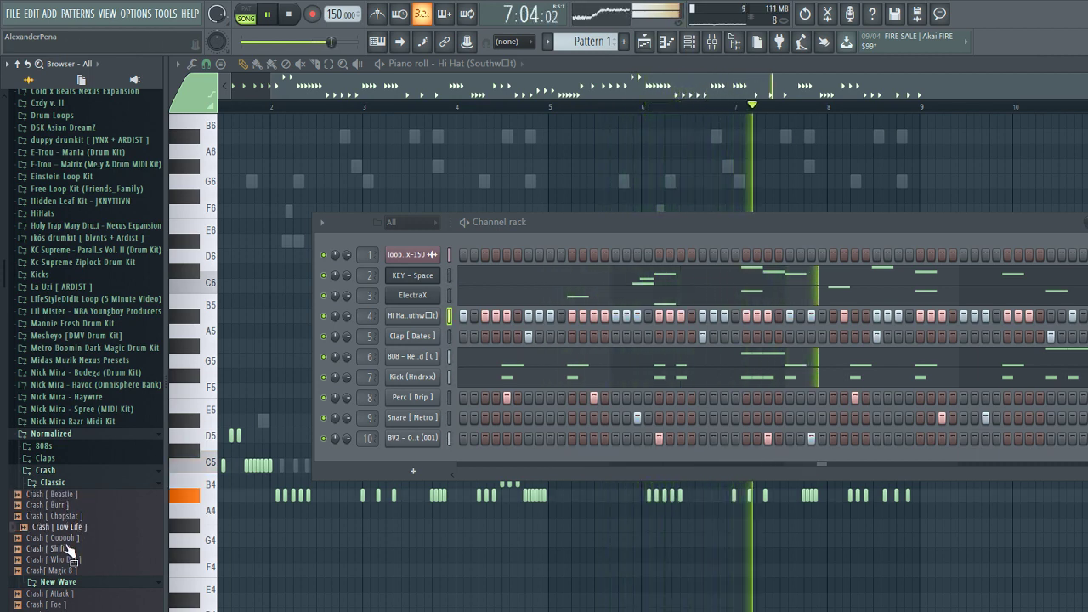
# Step: Add the Classic sample Crash [ Oooooh ] as a new channel and place a hit on its first step
pyautogui.click(68, 538)
pyautogui.moveTo(68, 541); pyautogui.dragTo(364, 456)
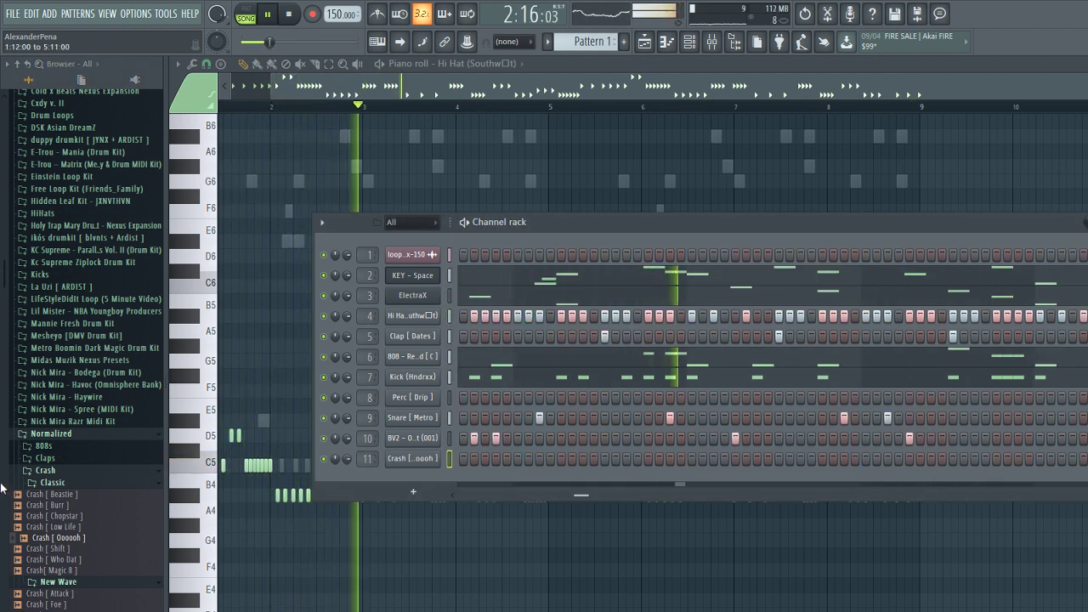
pyautogui.click(463, 459)
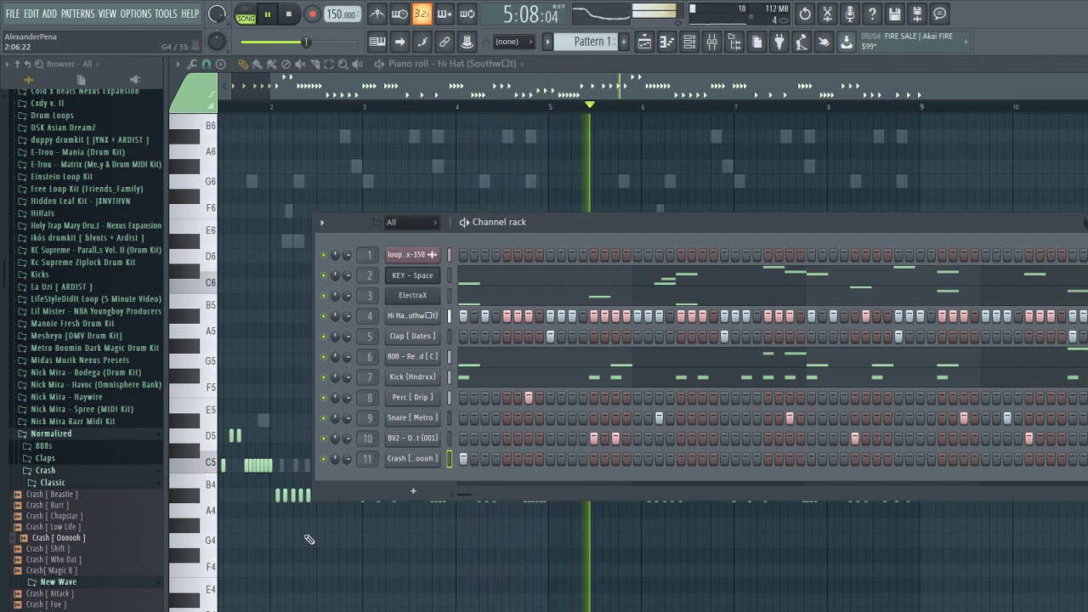
# Step: Add Fruity parametric EQ 2 to mixer insert 11 and cut the crash's lows and extreme highs with the outer bands
pyautogui.press('F9')
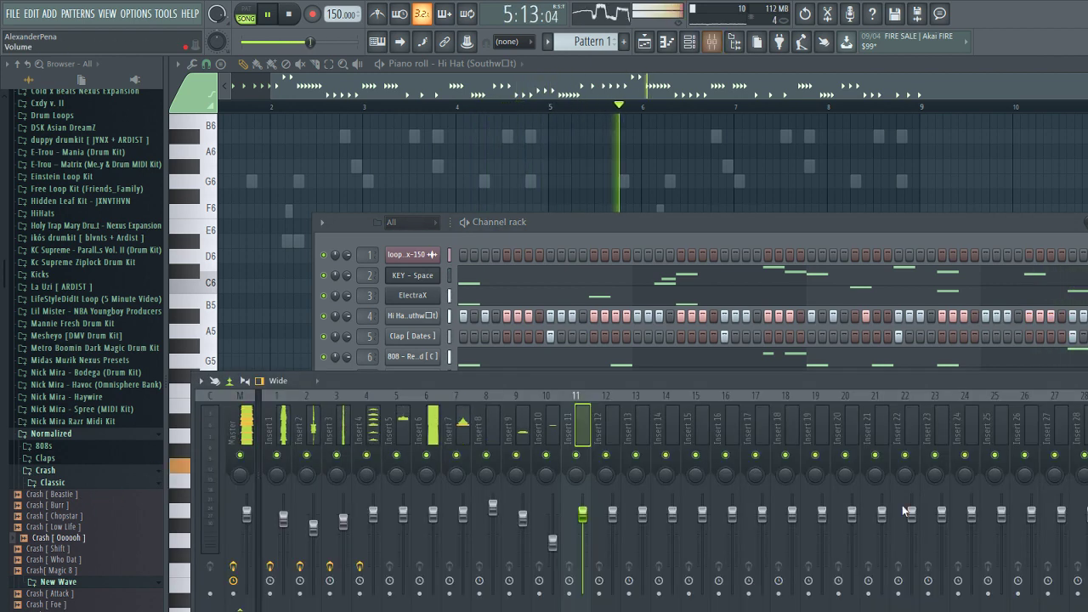
pyautogui.click(975, 475)
pyautogui.moveTo(240, 238); pyautogui.dragTo(386, 296)
pyautogui.moveTo(420, 237); pyautogui.dragTo(464, 297)
pyautogui.moveTo(386, 297); pyautogui.dragTo(366, 297)
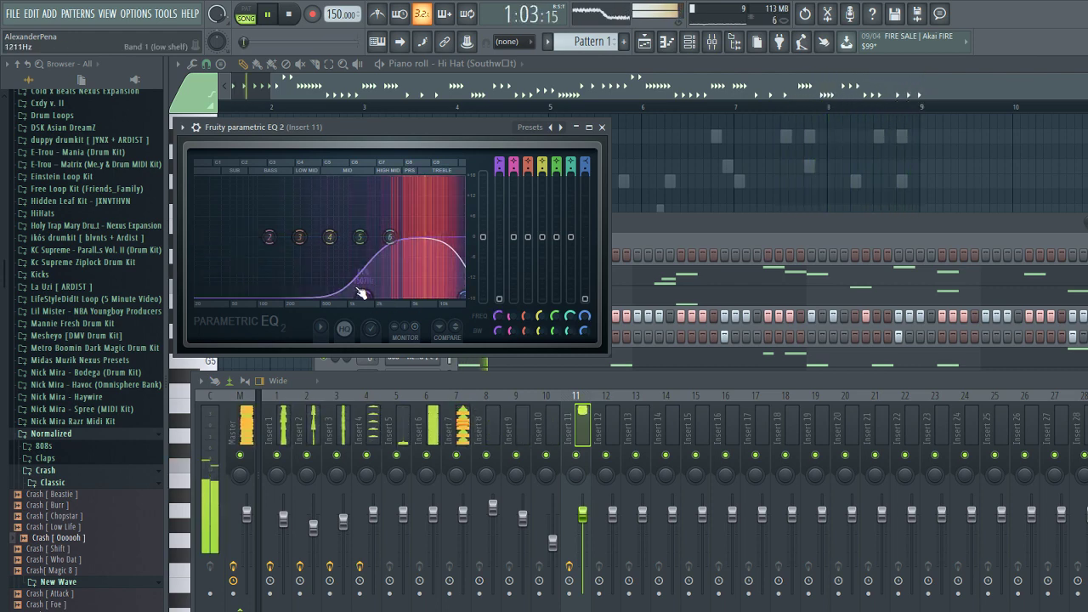
pyautogui.moveTo(465, 297); pyautogui.dragTo(457, 297)
pyautogui.moveTo(364, 296); pyautogui.dragTo(380, 297)
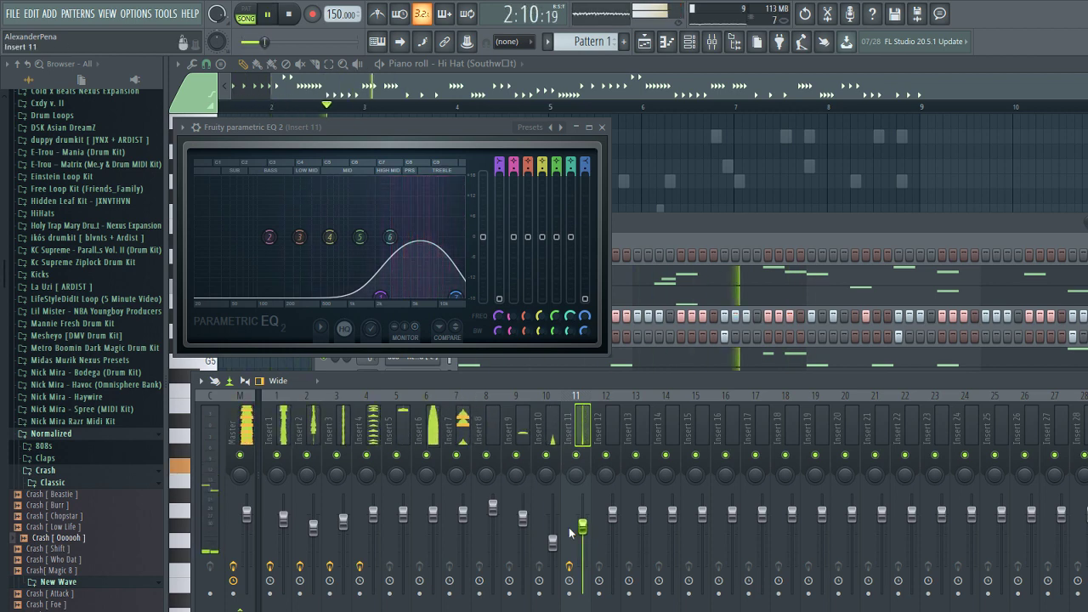
# Step: Replace the crash channel's sample with Crash [ Shift ] and slightly raise the volume of mixer insert 11
pyautogui.press('F6')
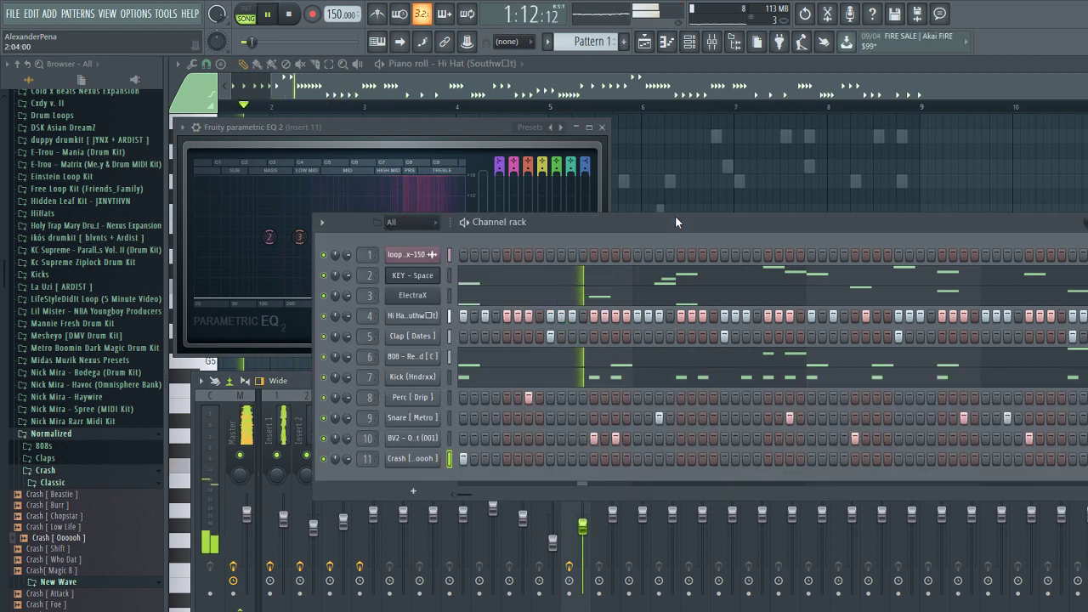
pyautogui.moveTo(53, 548); pyautogui.dragTo(406, 514)
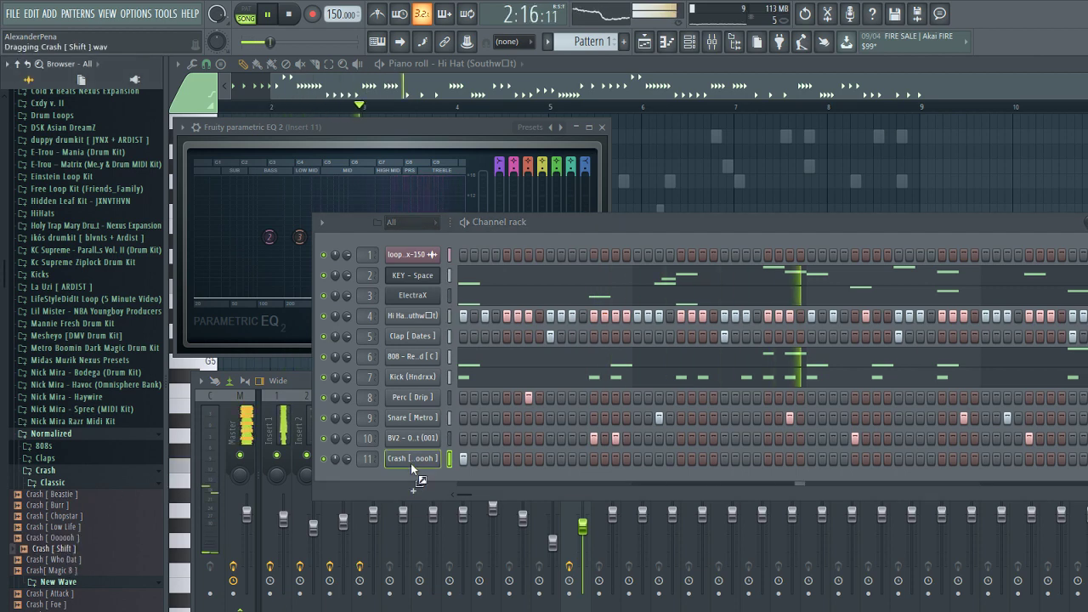
pyautogui.moveTo(411, 464); pyautogui.dragTo(411, 461)
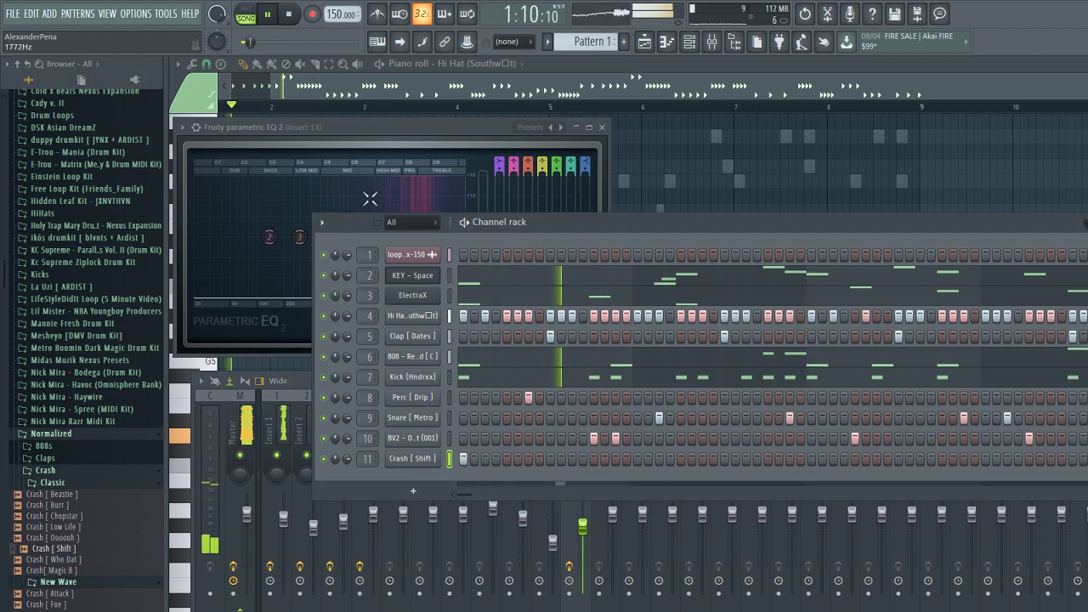
pyautogui.press('space')
pyautogui.moveTo(587, 537); pyautogui.dragTo(586, 519)
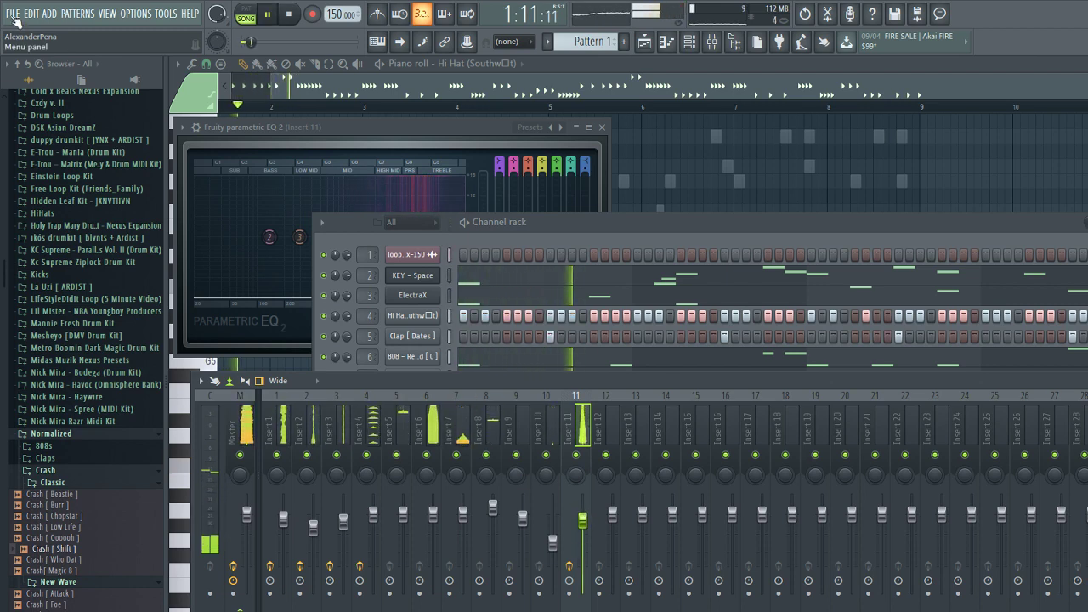